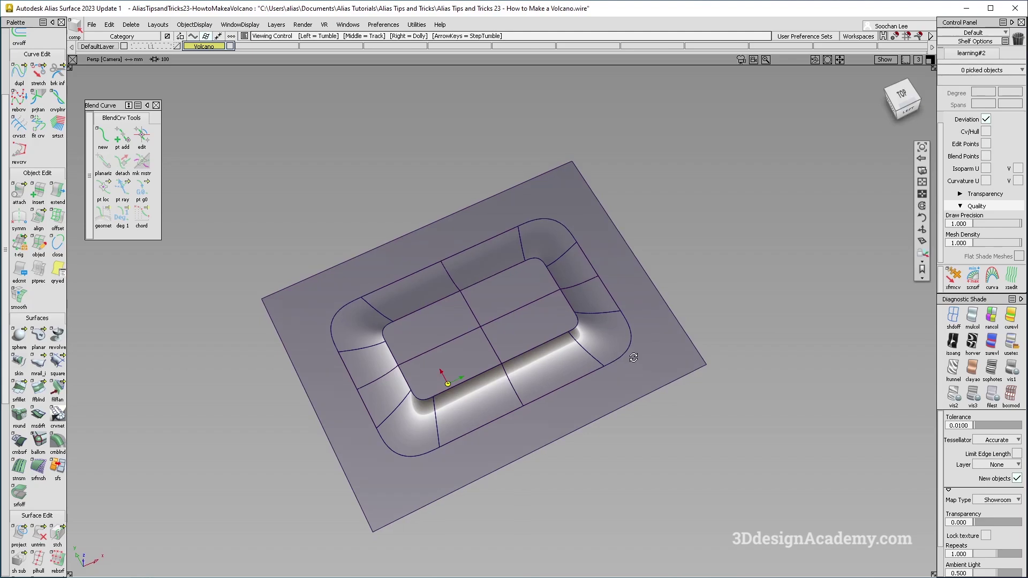
# Step: Hide the Volcano layer and show the L1 layer containing the base surfaces and construction curves
pyautogui.keyDown('alt'); pyautogui.keyDown('shift'); pyautogui.moveTo(482, 426); pyautogui.dragTo(359, 296); pyautogui.keyUp('shift'); pyautogui.keyUp('alt')
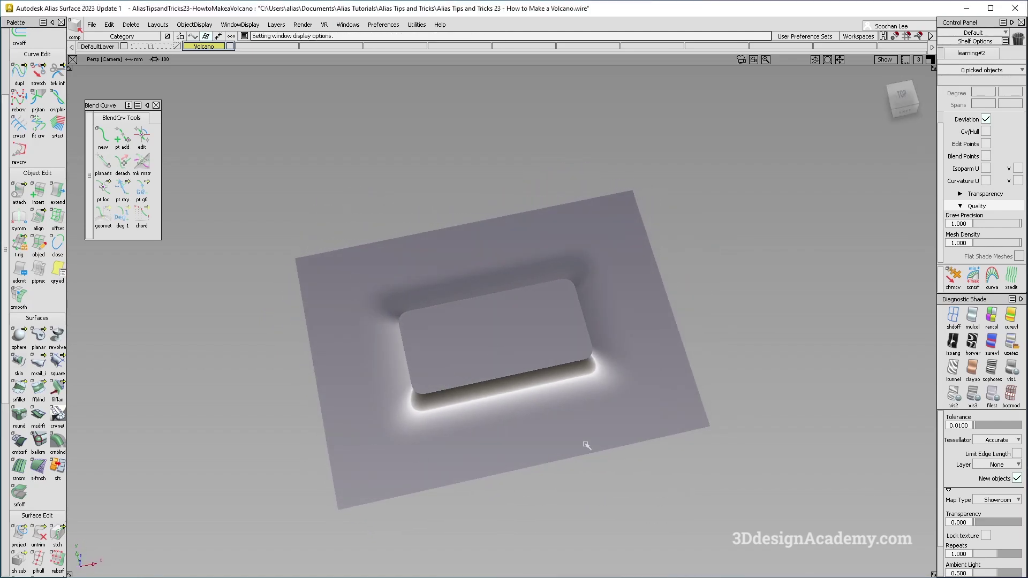
pyautogui.moveTo(450, 369)
pyautogui.keyDown('alt'); pyautogui.keyDown('shift'); pyautogui.mouseDown()
pyautogui.moveTo(409, 367)
pyautogui.moveTo(360, 459)
pyautogui.mouseUp(); pyautogui.keyUp('shift'); pyautogui.keyUp('alt')
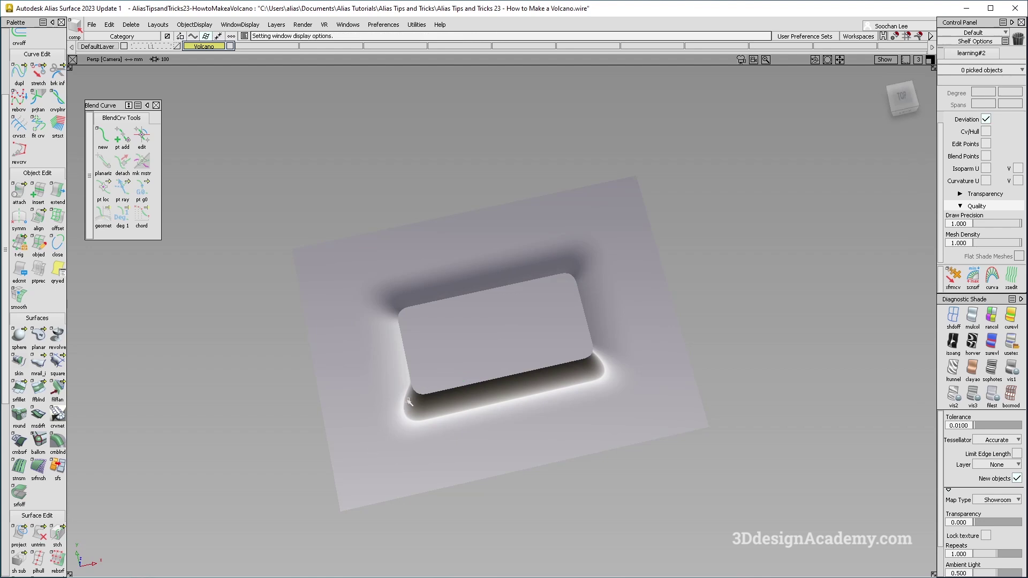
pyautogui.keyDown('alt'); pyautogui.keyDown('shift'); pyautogui.moveTo(560, 384); pyautogui.dragTo(522, 450); pyautogui.keyUp('shift'); pyautogui.keyUp('alt')
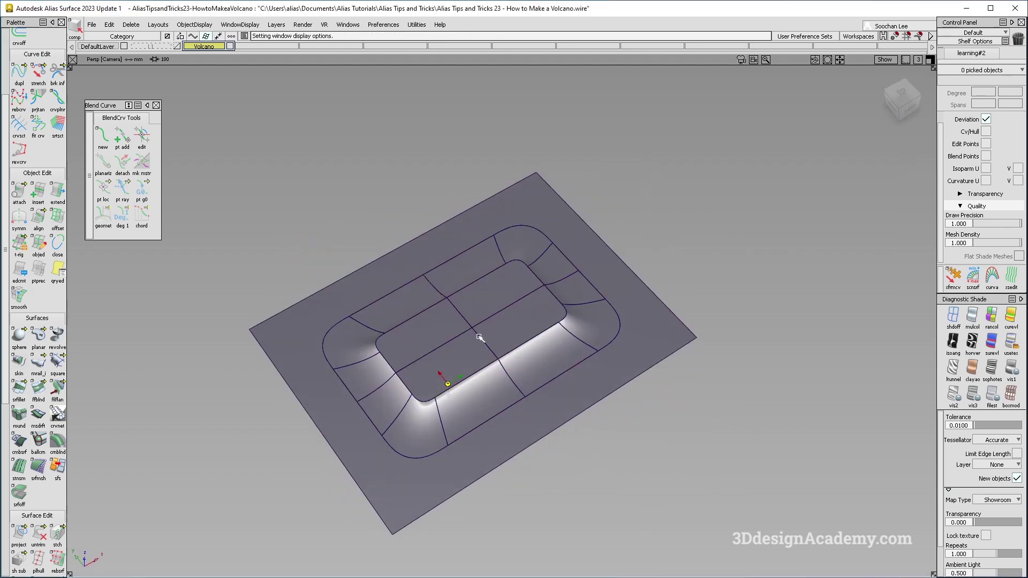
pyautogui.click(231, 46)
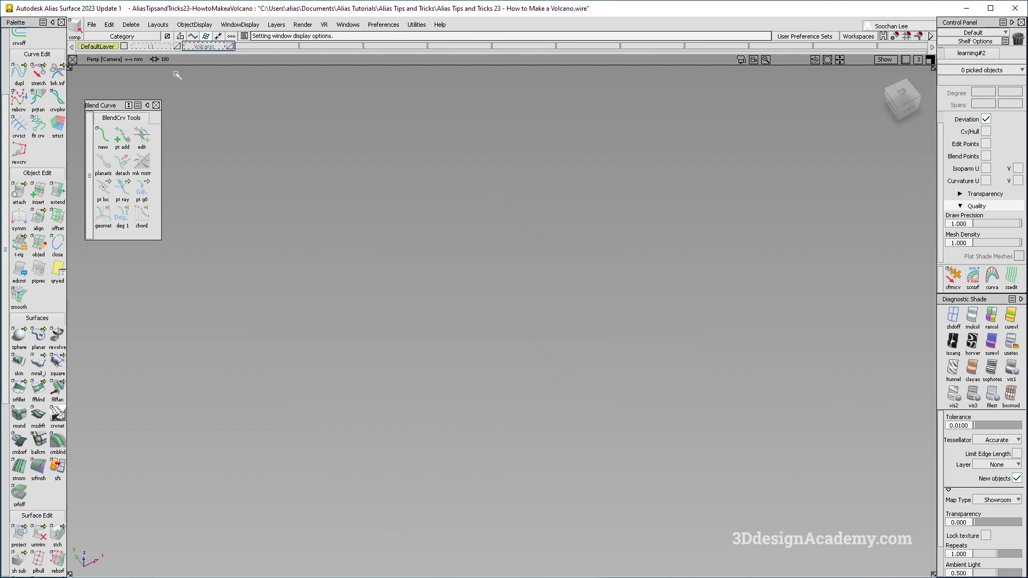
pyautogui.click(178, 47)
# Step: Project the L-shaped construction curves onto the large base plane in the top view
pyautogui.keyDown('alt'); pyautogui.keyDown('shift'); pyautogui.moveTo(457, 349); pyautogui.dragTo(487, 466); pyautogui.keyUp('shift'); pyautogui.keyUp('alt')
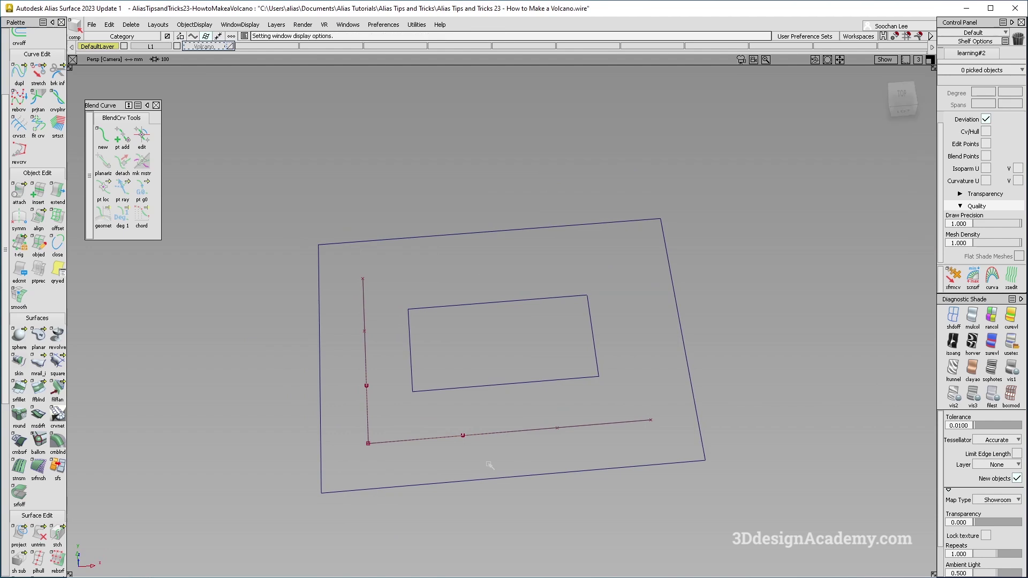
pyautogui.keyDown('alt'); pyautogui.keyDown('shift'); pyautogui.moveTo(466, 459); pyautogui.dragTo(435, 407, button='middle'); pyautogui.keyUp('shift'); pyautogui.keyUp('alt')
pyautogui.keyDown('alt'); pyautogui.keyDown('shift'); pyautogui.moveTo(456, 354); pyautogui.dragTo(461, 392); pyautogui.keyUp('shift'); pyautogui.keyUp('alt')
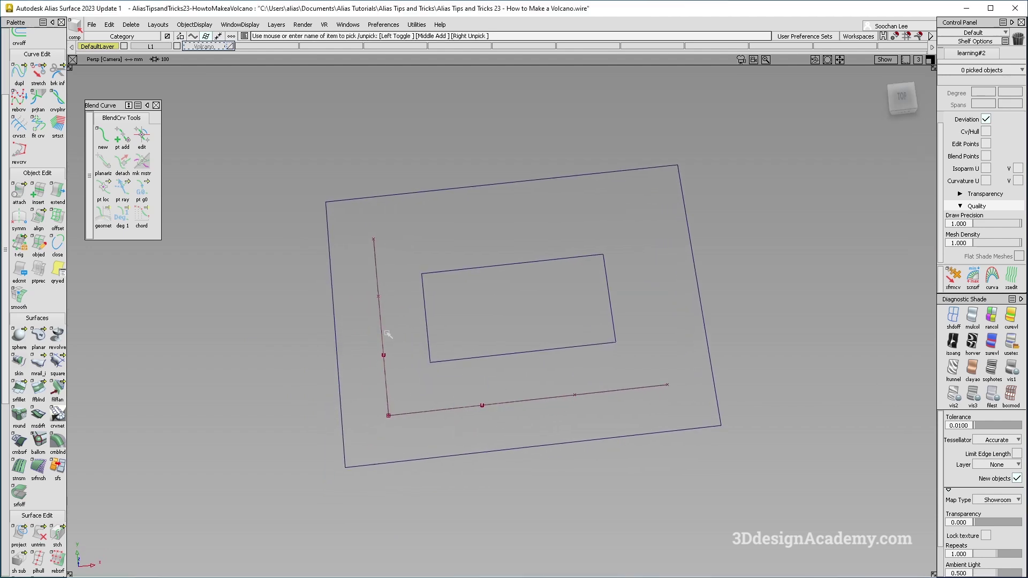
pyautogui.keyDown('alt'); pyautogui.keyDown('shift'); pyautogui.moveTo(430, 346); pyautogui.dragTo(442, 384); pyautogui.keyUp('shift'); pyautogui.keyUp('alt')
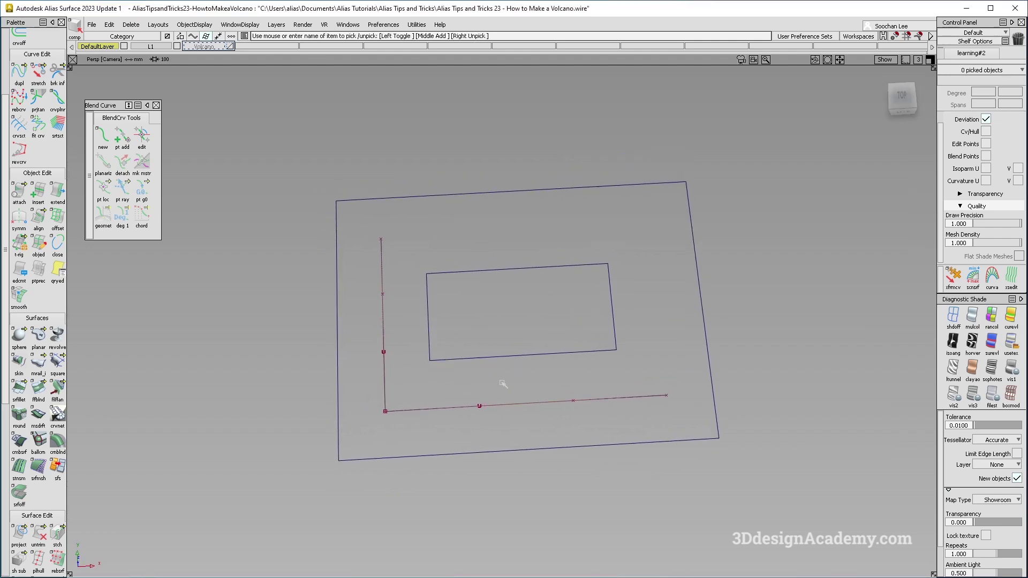
pyautogui.press('F5')
pyautogui.keyDown('alt'); pyautogui.keyDown('shift'); pyautogui.moveTo(503, 382); pyautogui.dragTo(480, 353, button='middle'); pyautogui.keyUp('shift'); pyautogui.keyUp('alt')
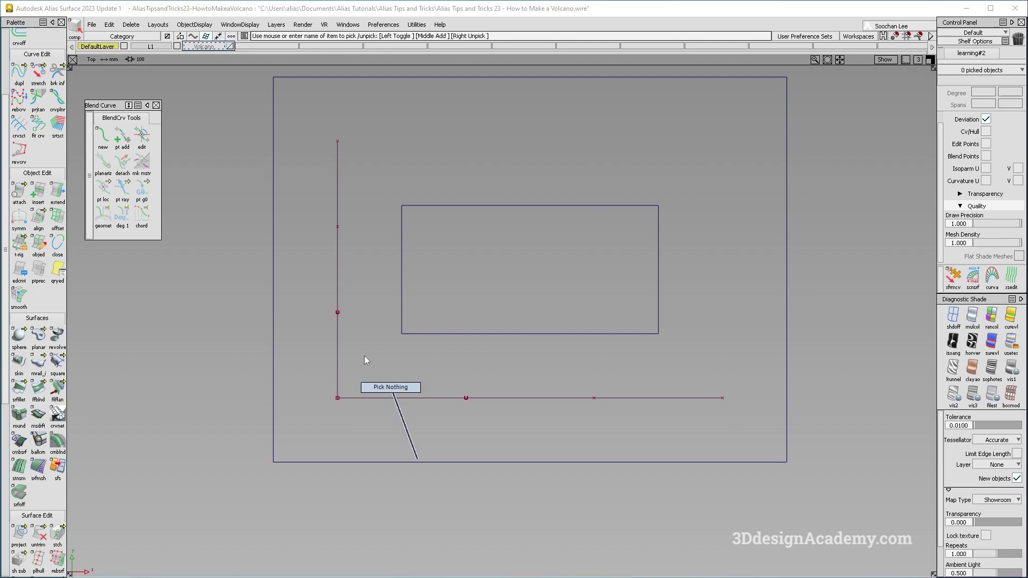
pyautogui.keyDown('alt'); pyautogui.keyDown('shift'); pyautogui.moveTo(412, 361); pyautogui.dragTo(393, 395, button='middle'); pyautogui.keyUp('shift'); pyautogui.keyUp('alt')
pyautogui.keyDown('ctrl'); pyautogui.keyDown('shift'); pyautogui.moveTo(385, 454); pyautogui.dragTo(375, 305); pyautogui.keyUp('shift'); pyautogui.keyUp('ctrl')
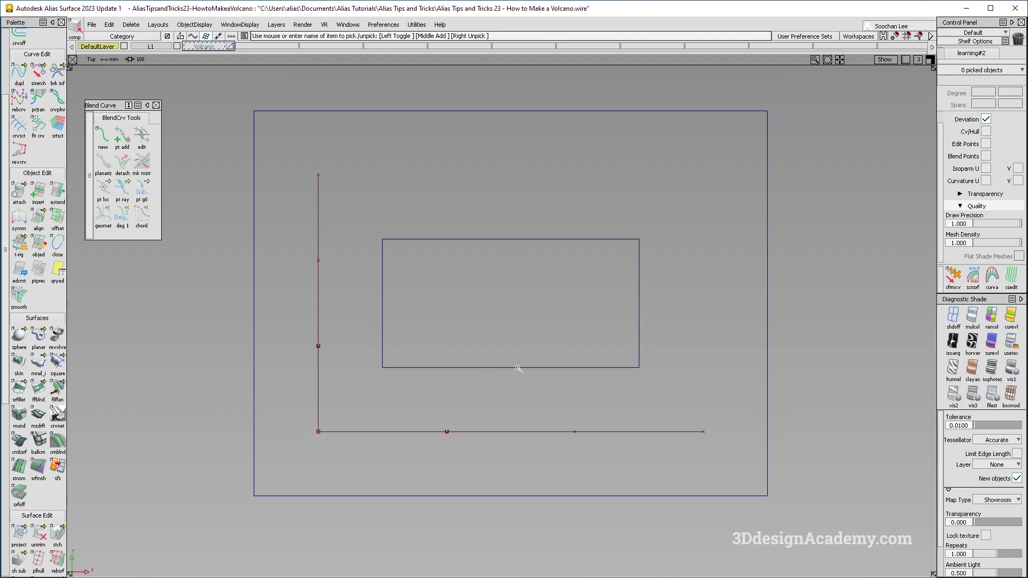
pyautogui.click(19, 535)
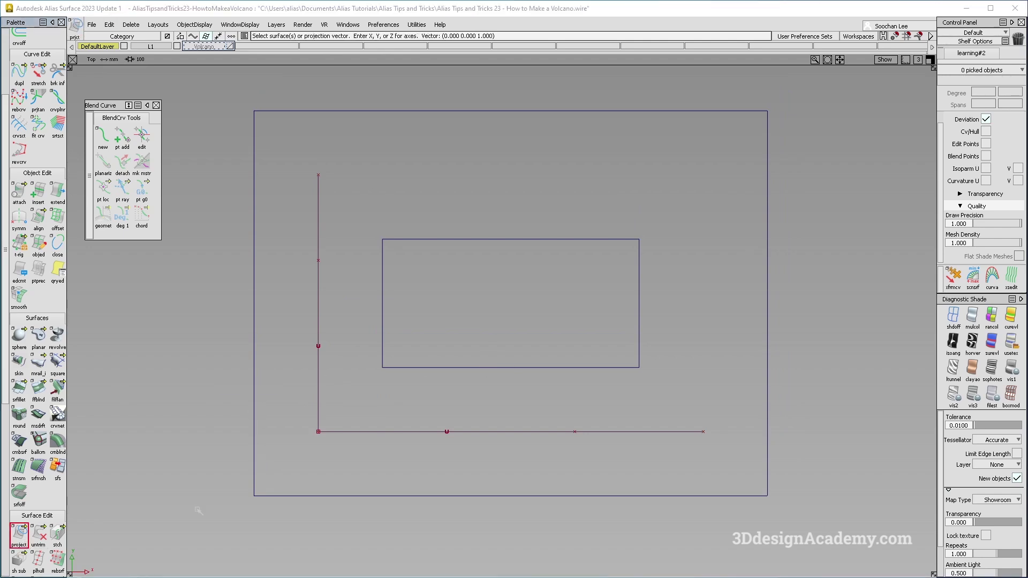
pyautogui.click(313, 496)
pyautogui.moveTo(302, 408); pyautogui.dragTo(326, 438)
# Step: Build a Freeform Blend from the shorter projected curve on the base plane to the raised rectangle's adjacent short edge
pyautogui.press('F8')
pyautogui.moveTo(405, 403)
pyautogui.keyDown('alt'); pyautogui.keyDown('shift'); pyautogui.mouseDown()
pyautogui.moveTo(360, 391)
pyautogui.moveTo(397, 421)
pyautogui.mouseUp(); pyautogui.keyUp('shift'); pyautogui.keyUp('alt')
pyautogui.click(397, 419)
pyautogui.keyDown('ctrl'); pyautogui.keyDown('shift'); pyautogui.moveTo(503, 443); pyautogui.dragTo(512, 497, button='middle'); pyautogui.keyUp('shift'); pyautogui.keyUp('ctrl')
pyautogui.moveTo(525, 480); pyautogui.dragTo(523, 538, button='right')
pyautogui.keyDown('alt'); pyautogui.keyDown('shift'); pyautogui.moveTo(450, 404); pyautogui.dragTo(412, 452, button='right'); pyautogui.keyUp('shift'); pyautogui.keyUp('alt')
pyautogui.keyDown('ctrl'); pyautogui.keyDown('shift'); pyautogui.moveTo(407, 455); pyautogui.dragTo(401, 353); pyautogui.keyUp('shift'); pyautogui.keyUp('ctrl')
pyautogui.doubleClick(39, 389)
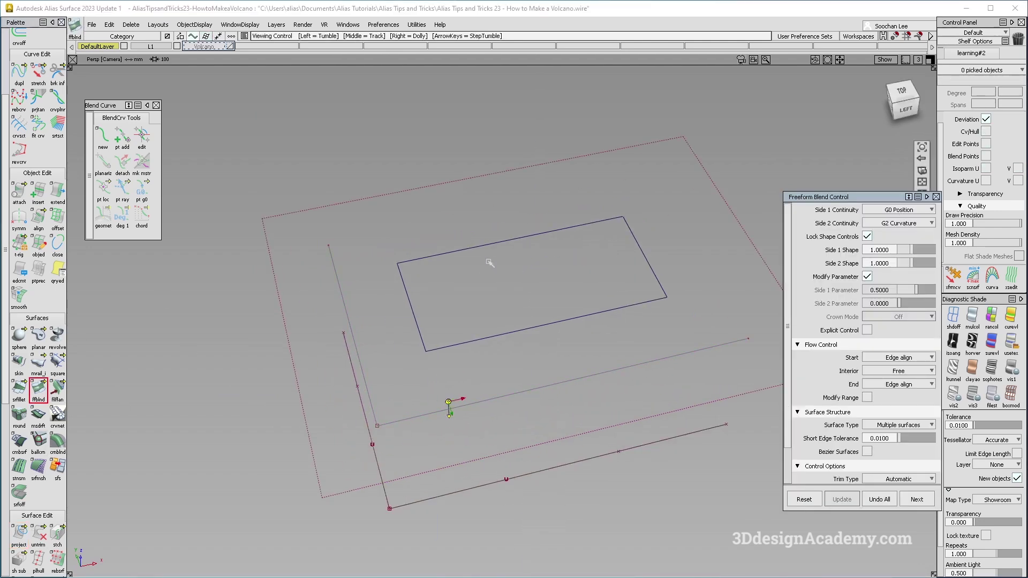
pyautogui.keyDown('alt'); pyautogui.keyDown('shift'); pyautogui.moveTo(491, 263); pyautogui.dragTo(371, 271); pyautogui.keyUp('shift'); pyautogui.keyUp('alt')
pyautogui.keyDown('alt'); pyautogui.keyDown('shift'); pyautogui.moveTo(540, 276); pyautogui.dragTo(498, 260); pyautogui.keyUp('shift'); pyautogui.keyUp('alt')
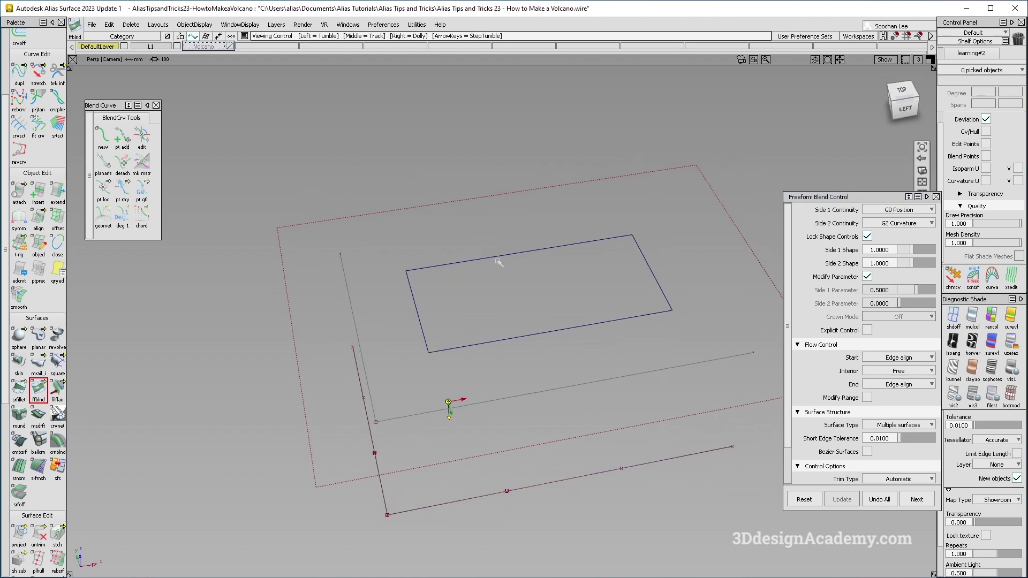
pyautogui.click(344, 301)
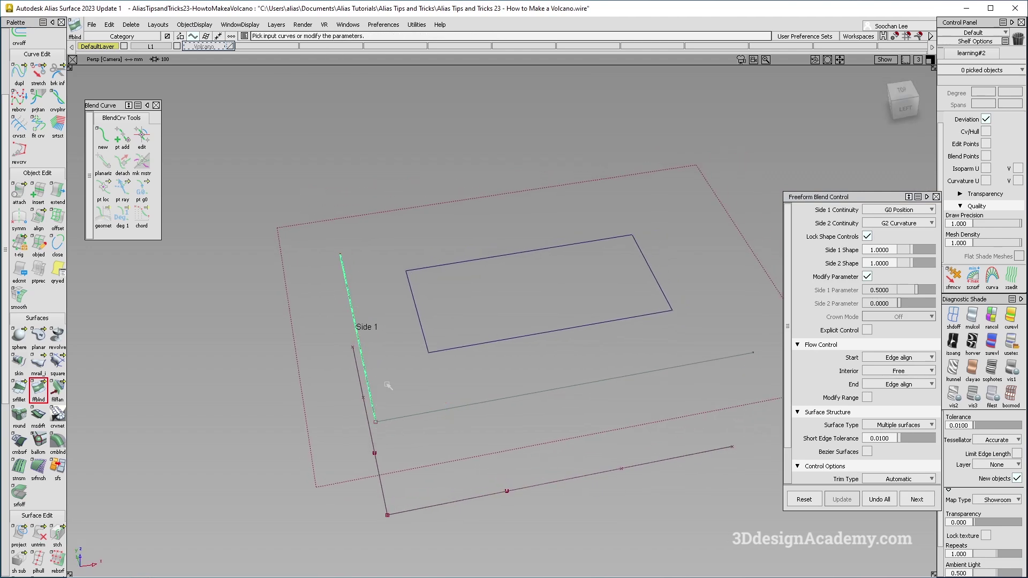
pyautogui.click(426, 341)
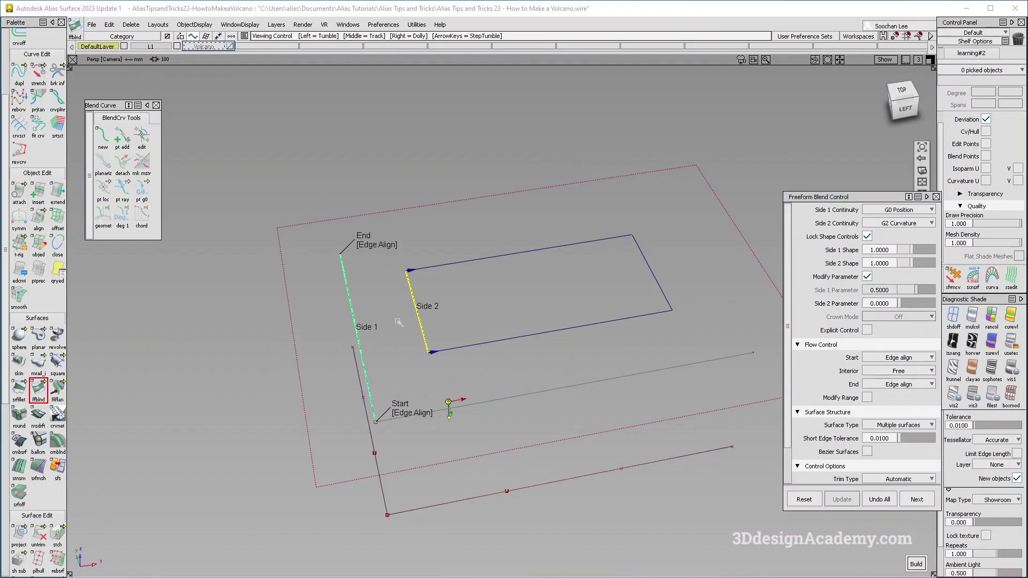
pyautogui.keyDown('alt'); pyautogui.keyDown('shift'); pyautogui.moveTo(397, 322); pyautogui.dragTo(432, 395); pyautogui.keyUp('shift'); pyautogui.keyUp('alt')
pyautogui.press('space')
# Step: Set the blend's Side 1 to G2 Curvature, Side 2 to G0 Position and its start flow to Default, and update it
pyautogui.keyDown('alt'); pyautogui.keyDown('shift'); pyautogui.moveTo(472, 354); pyautogui.dragTo(446, 182); pyautogui.keyUp('shift'); pyautogui.keyUp('alt')
pyautogui.keyDown('alt'); pyautogui.keyDown('shift'); pyautogui.moveTo(475, 248); pyautogui.dragTo(448, 444); pyautogui.keyUp('shift'); pyautogui.keyUp('alt')
pyautogui.click(878, 210)
pyautogui.click(891, 246)
pyautogui.click(905, 225)
pyautogui.click(903, 236)
pyautogui.press('space')
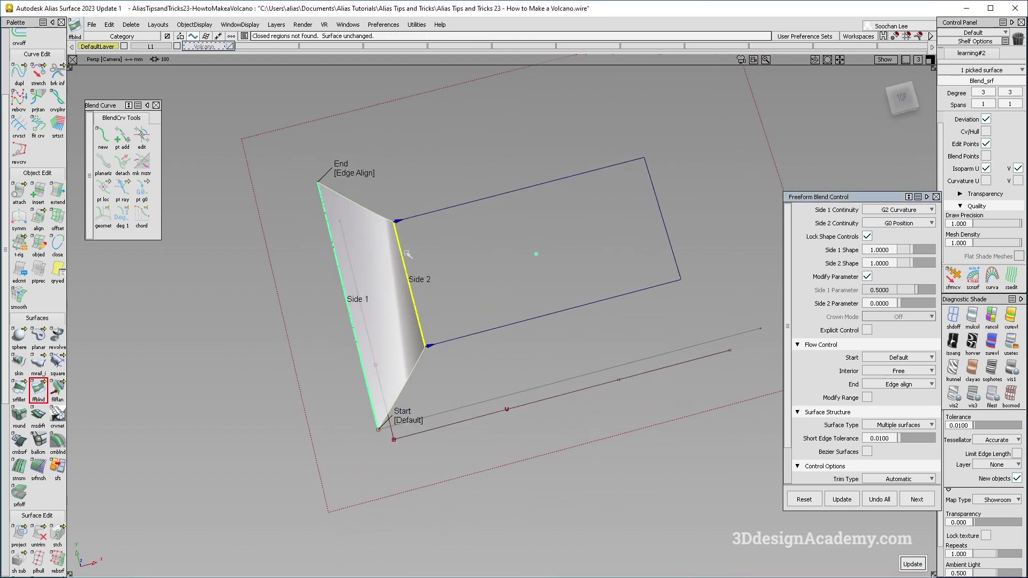
pyautogui.press('space')
# Step: Build a second Freeform Blend from the longer projected curve to the raised rectangle's front long edge, with the start flow set to Default
pyautogui.moveTo(545, 453)
pyautogui.keyDown('alt'); pyautogui.keyDown('shift'); pyautogui.mouseDown()
pyautogui.moveTo(530, 372)
pyautogui.moveTo(532, 458)
pyautogui.mouseUp(); pyautogui.keyUp('shift'); pyautogui.keyUp('alt')
pyautogui.click(527, 397)
pyautogui.click(536, 331)
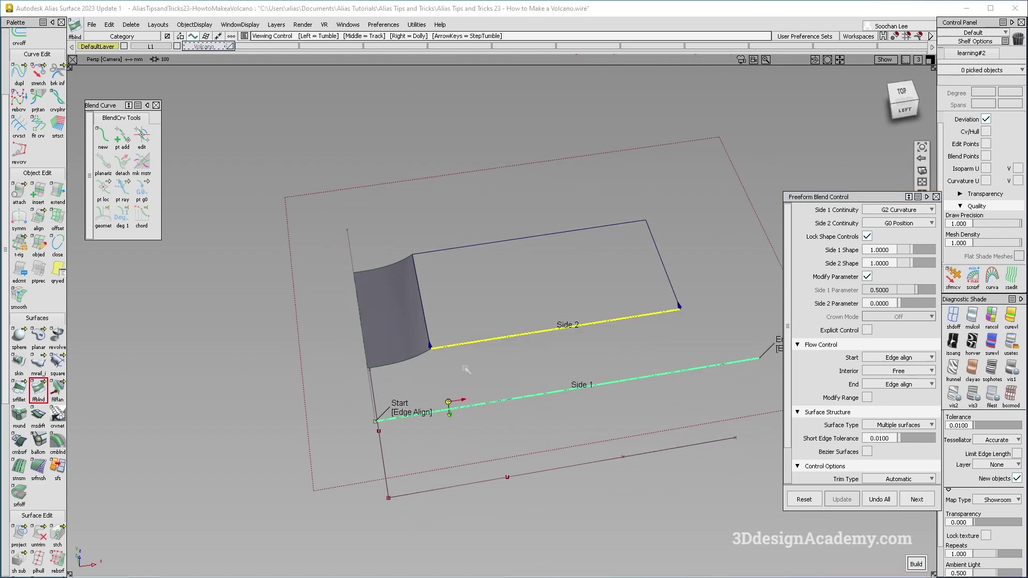
pyautogui.keyDown('alt'); pyautogui.keyDown('shift'); pyautogui.moveTo(474, 370); pyautogui.dragTo(437, 422); pyautogui.keyUp('shift'); pyautogui.keyUp('alt')
pyautogui.keyDown('alt'); pyautogui.keyDown('shift'); pyautogui.moveTo(504, 405); pyautogui.dragTo(753, 354); pyautogui.keyUp('shift'); pyautogui.keyUp('alt')
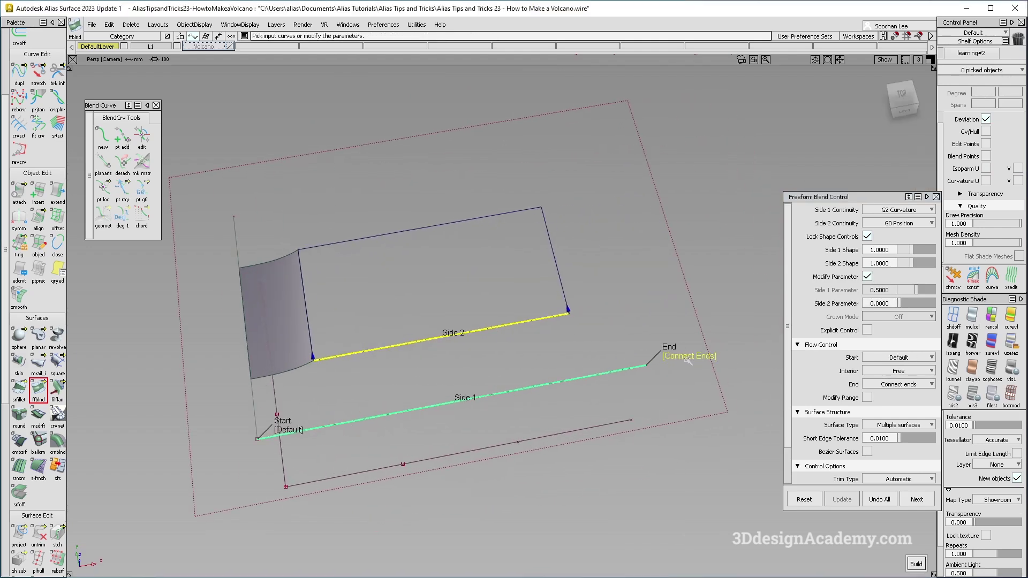
pyautogui.press('space')
pyautogui.keyDown('alt'); pyautogui.keyDown('shift'); pyautogui.moveTo(415, 395); pyautogui.dragTo(490, 390, button='middle'); pyautogui.keyUp('shift'); pyautogui.keyUp('alt')
pyautogui.keyDown('ctrl'); pyautogui.keyDown('shift'); pyautogui.moveTo(538, 429); pyautogui.dragTo(571, 313); pyautogui.keyUp('shift'); pyautogui.keyUp('ctrl')
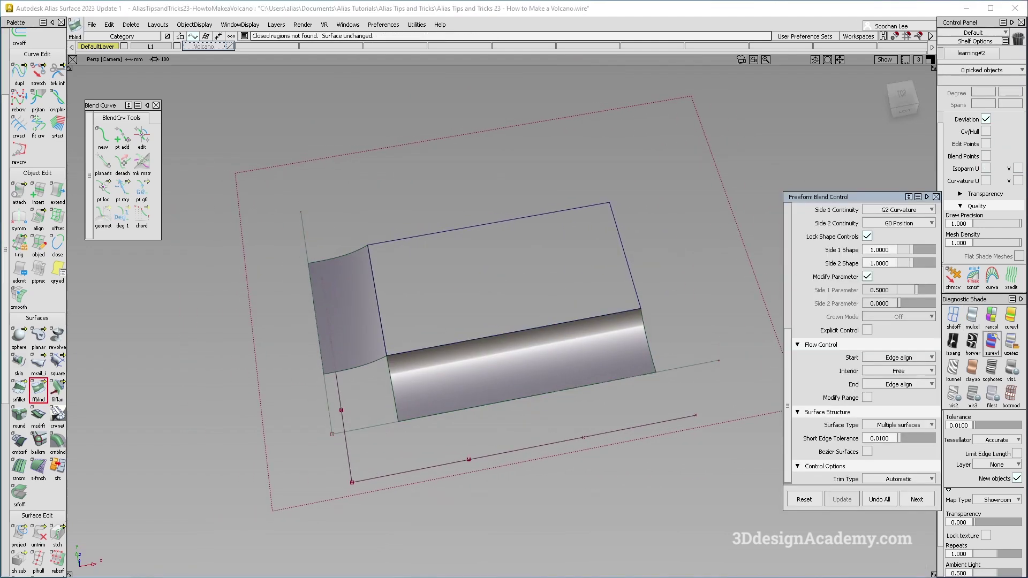
# Step: Apply the multi-color diagnostic shade to the model and inspect the two blend surfaces
pyautogui.click(973, 317)
pyautogui.keyDown('ctrl'); pyautogui.keyDown('shift'); pyautogui.moveTo(415, 393); pyautogui.dragTo(354, 333, button='right'); pyautogui.keyUp('shift'); pyautogui.keyUp('ctrl')
pyautogui.moveTo(342, 295)
pyautogui.keyDown('alt'); pyautogui.keyDown('shift'); pyautogui.mouseDown()
pyautogui.moveTo(353, 349)
pyautogui.moveTo(455, 312)
pyautogui.moveTo(436, 326)
pyautogui.moveTo(440, 306)
pyautogui.moveTo(484, 452)
pyautogui.mouseUp(); pyautogui.keyUp('shift'); pyautogui.keyUp('alt')
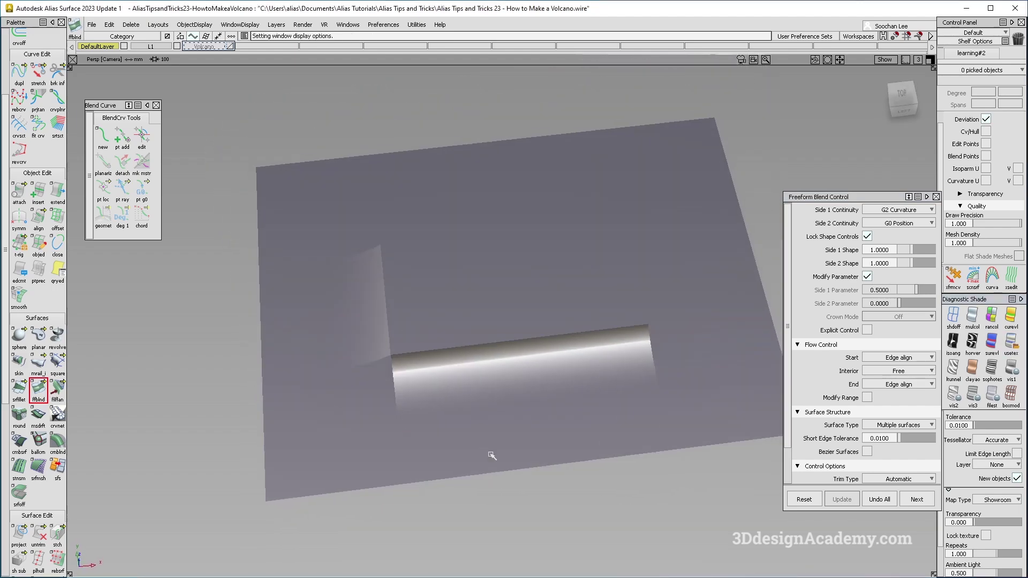
pyautogui.keyDown('alt'); pyautogui.keyDown('shift'); pyautogui.moveTo(379, 367); pyautogui.dragTo(437, 329, button='middle'); pyautogui.keyUp('shift'); pyautogui.keyUp('alt')
pyautogui.keyDown('alt'); pyautogui.keyDown('shift'); pyautogui.moveTo(437, 329); pyautogui.dragTo(452, 342, button='right'); pyautogui.keyUp('shift'); pyautogui.keyUp('alt')
pyautogui.keyDown('alt'); pyautogui.keyDown('shift'); pyautogui.moveTo(452, 343); pyautogui.dragTo(471, 473); pyautogui.keyUp('shift'); pyautogui.keyUp('alt')
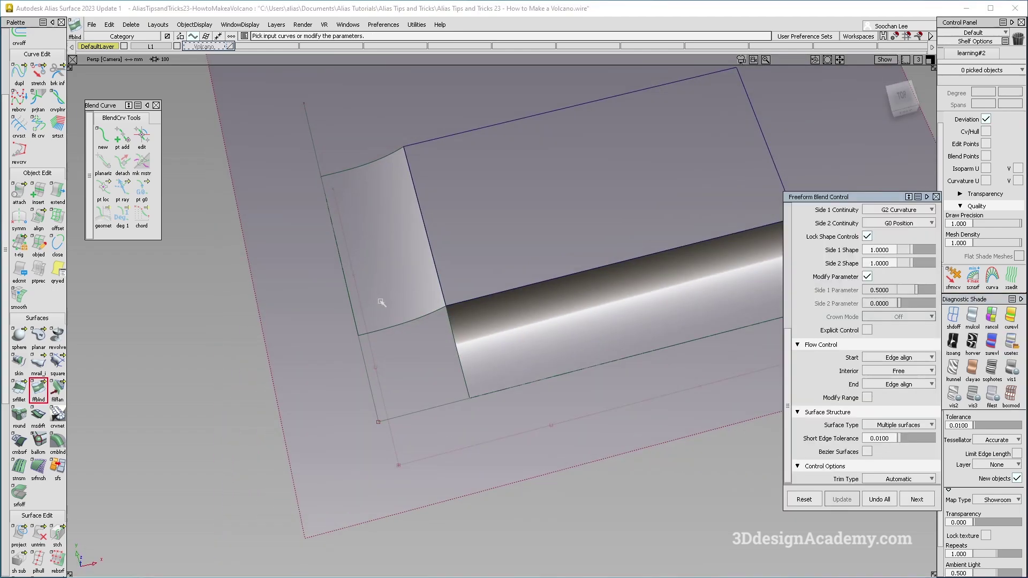
# Step: Create a blend curve joining the outer corners of the two blend surfaces along the base plane
pyautogui.press('F5')
pyautogui.keyDown('alt'); pyautogui.keyDown('shift'); pyautogui.moveTo(384, 347); pyautogui.dragTo(393, 332, button='middle'); pyautogui.keyUp('shift'); pyautogui.keyUp('alt')
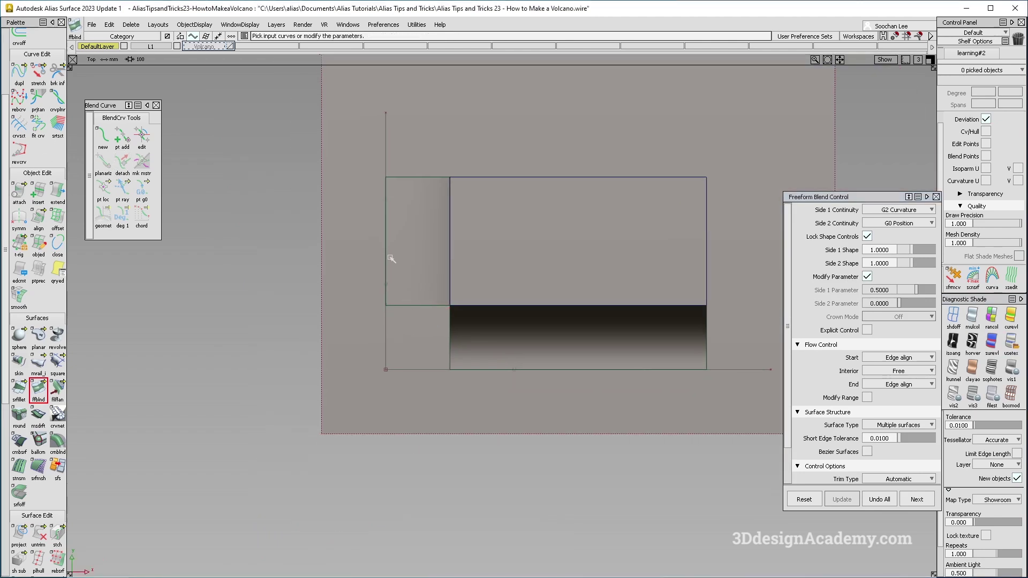
pyautogui.press('F8')
pyautogui.moveTo(374, 214)
pyautogui.keyDown('alt'); pyautogui.keyDown('shift'); pyautogui.mouseDown()
pyautogui.moveTo(432, 321)
pyautogui.moveTo(423, 343)
pyautogui.mouseUp(); pyautogui.keyUp('shift'); pyautogui.keyUp('alt')
pyautogui.keyDown('ctrl'); pyautogui.keyDown('shift'); pyautogui.moveTo(232, 383); pyautogui.dragTo(144, 199); pyautogui.keyUp('shift'); pyautogui.keyUp('ctrl')
pyautogui.click(102, 137)
pyautogui.click(358, 327)
pyautogui.click(381, 349)
pyautogui.click(508, 361)
pyautogui.click(570, 381)
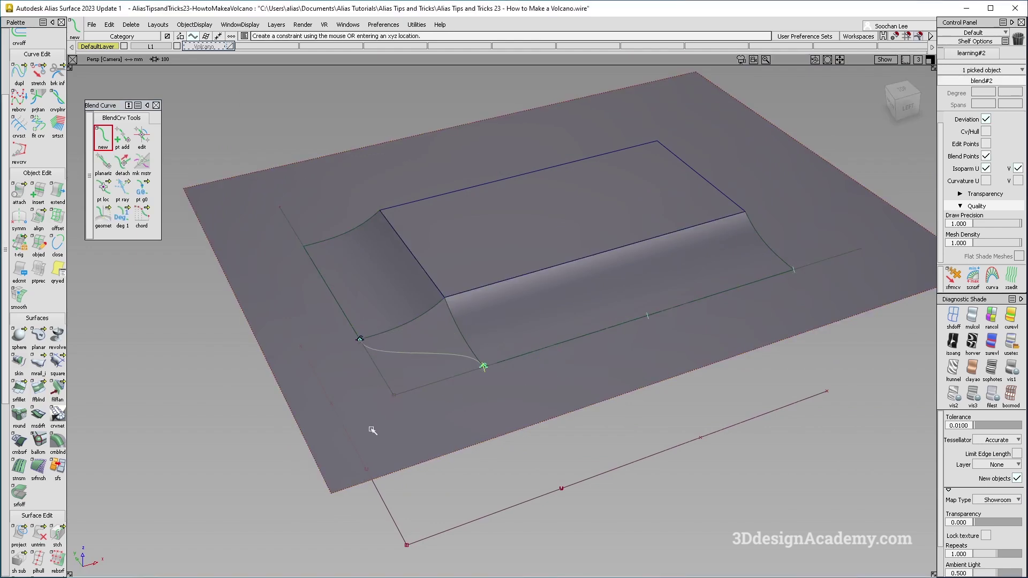
# Step: Align the blend curve's tangent at the front blend's corner with the longer projected curve
pyautogui.click(149, 140)
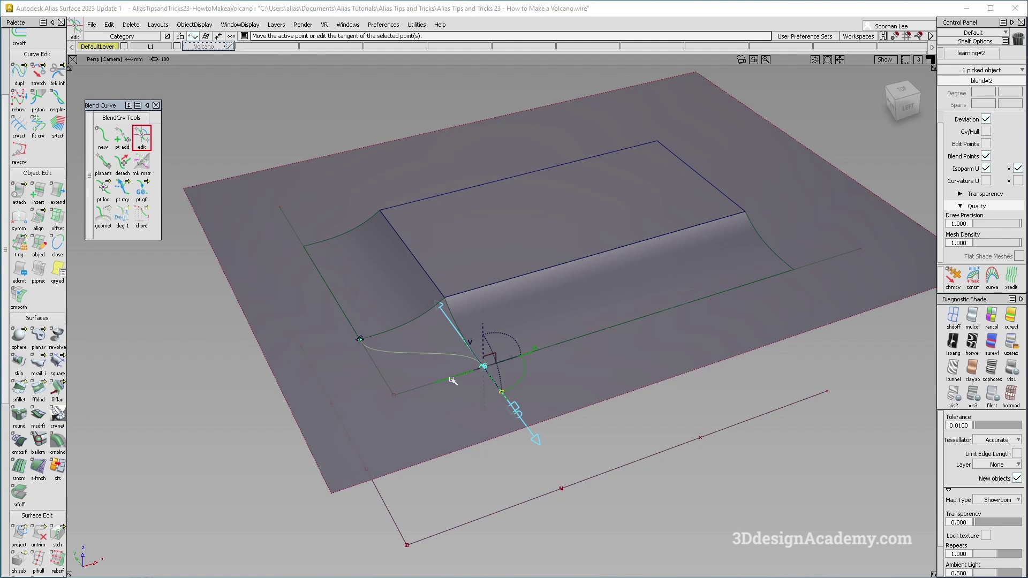
pyautogui.click(452, 381)
pyautogui.keyDown('alt'); pyautogui.keyDown('shift'); pyautogui.moveTo(405, 328); pyautogui.dragTo(417, 453); pyautogui.keyUp('shift'); pyautogui.keyUp('alt')
pyautogui.keyDown('ctrl'); pyautogui.keyDown('shift'); pyautogui.moveTo(418, 453); pyautogui.dragTo(406, 328); pyautogui.keyUp('shift'); pyautogui.keyUp('ctrl')
pyautogui.press('F5')
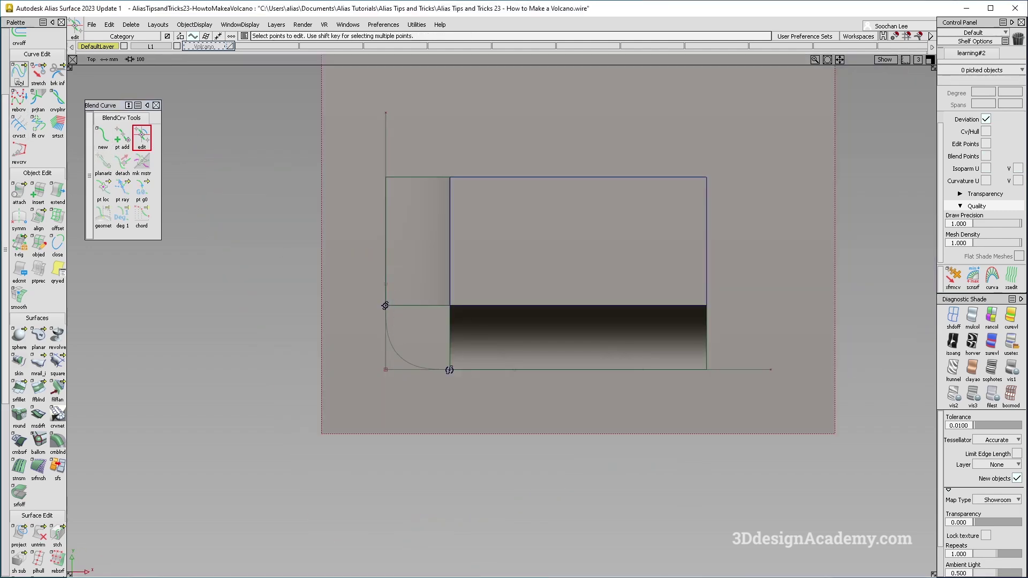
# Step: Create a chord-type G2 curve fillet between the raised rectangle's left and front edges with a chordal length of 100
pyautogui.click(22, 74)
pyautogui.click(77, 72)
pyautogui.click(450, 282)
pyautogui.click(481, 307)
pyautogui.click(501, 314)
pyautogui.moveTo(891, 263); pyautogui.dragTo(823, 254)
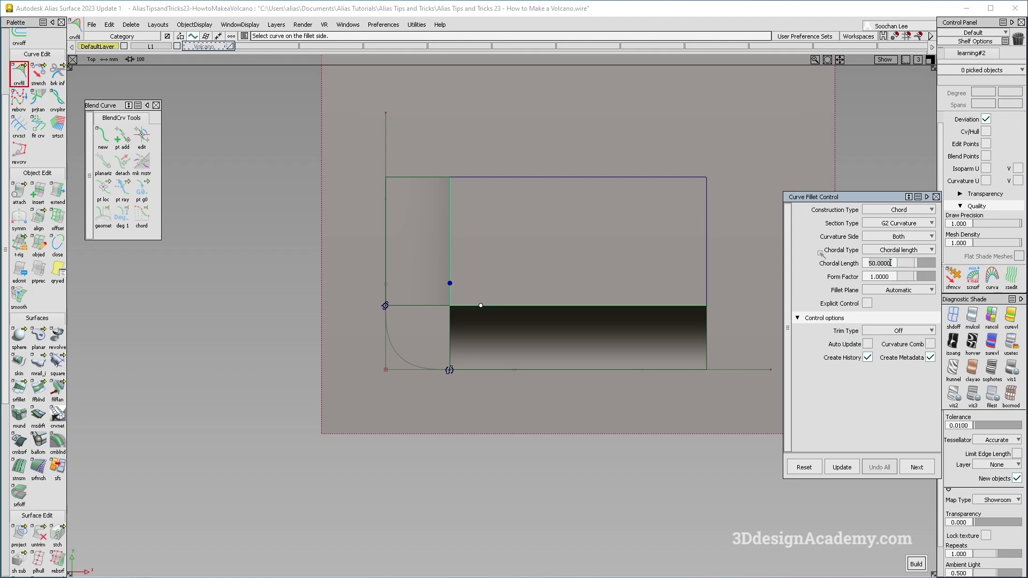
pyautogui.press('space')
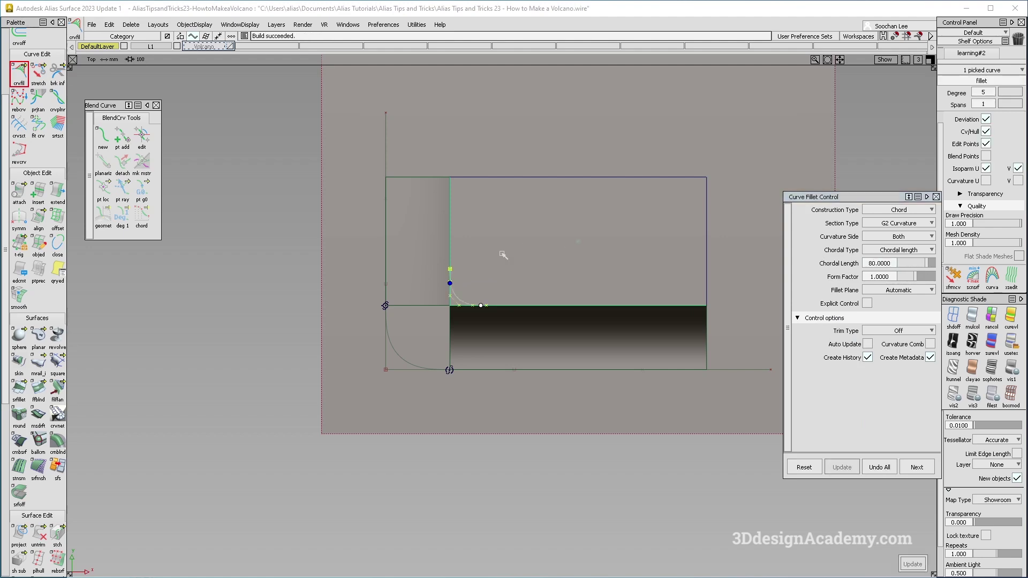
pyautogui.click(892, 263)
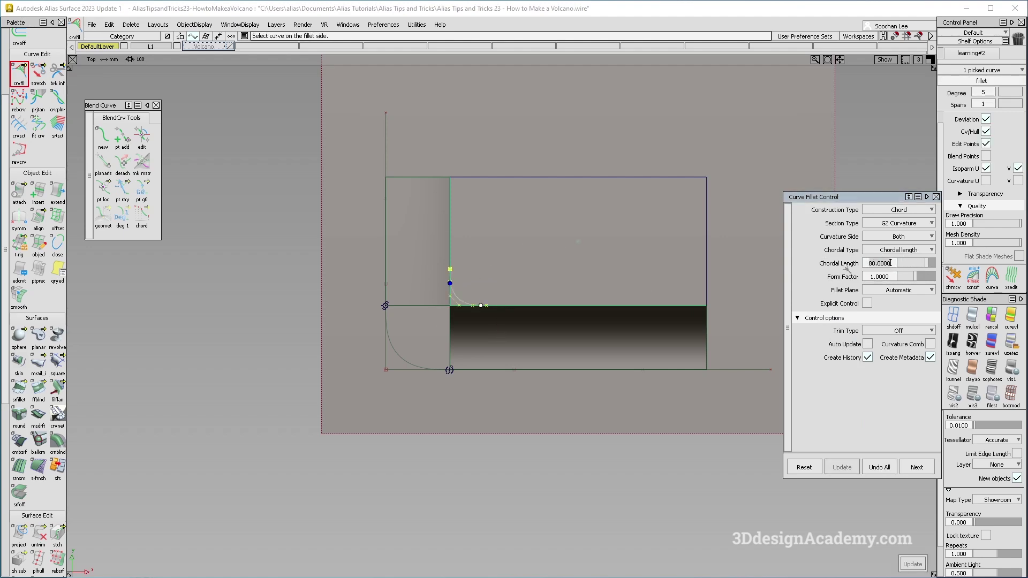
pyautogui.press('space')
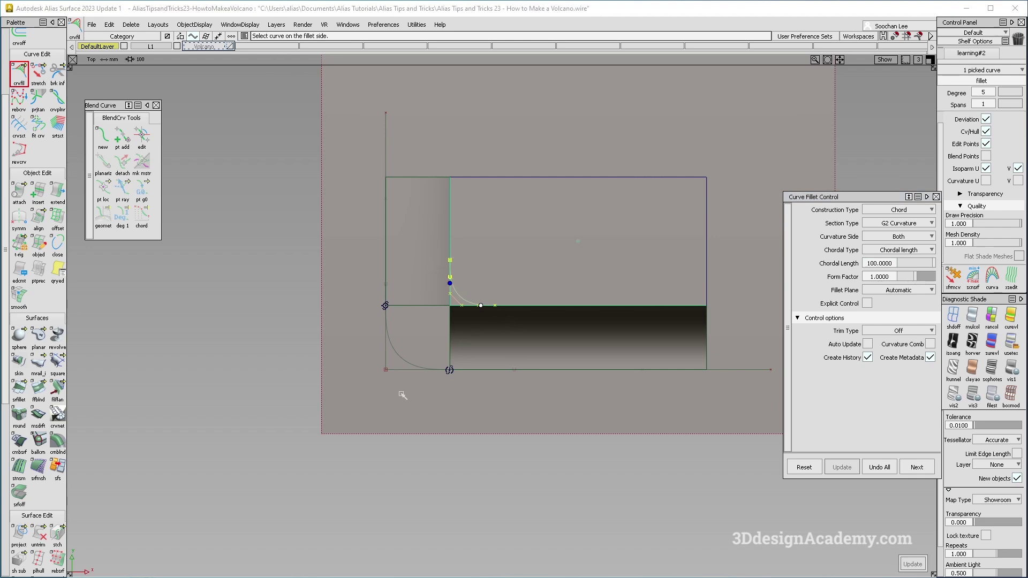
pyautogui.keyDown('ctrl'); pyautogui.keyDown('shift'); pyautogui.moveTo(374, 311); pyautogui.dragTo(369, 267); pyautogui.keyUp('shift'); pyautogui.keyUp('ctrl')
# Step: Draw two straight edit-point curves linking the fillet's ends to the corresponding ends of the outer blend curve
pyautogui.scroll(4, 38, 134)
pyautogui.click(38, 96)
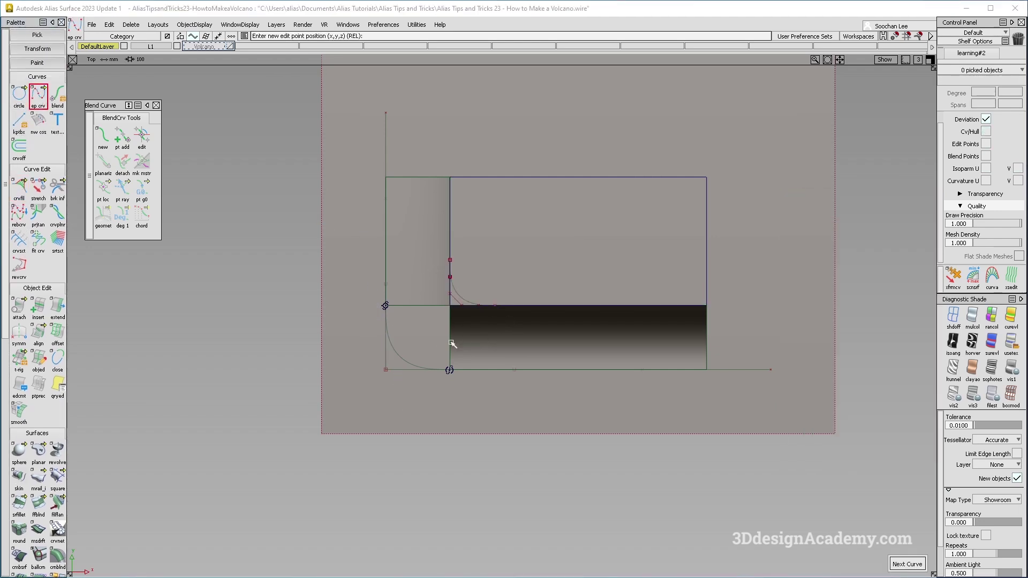
pyautogui.click(376, 309)
pyautogui.press('space')
pyautogui.click(512, 318)
pyautogui.click(475, 369)
pyautogui.press('space')
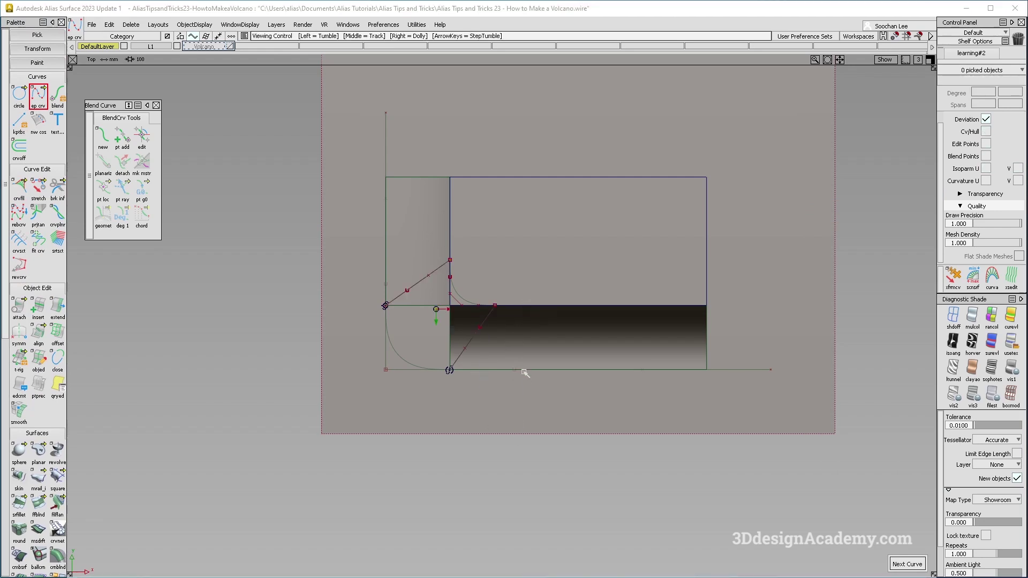
# Step: Project the two diagonal lines onto their respective blend surfaces in the top view
pyautogui.keyDown('alt'); pyautogui.keyDown('shift'); pyautogui.moveTo(518, 369); pyautogui.dragTo(502, 387, button='middle'); pyautogui.keyUp('shift'); pyautogui.keyUp('alt')
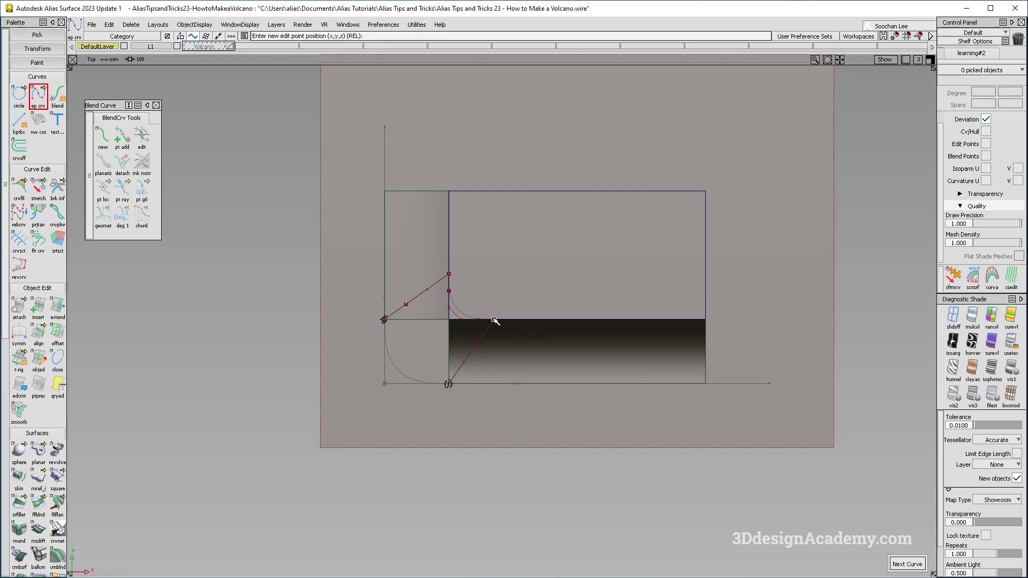
pyautogui.scroll(-5, 37, 482)
pyautogui.click(19, 506)
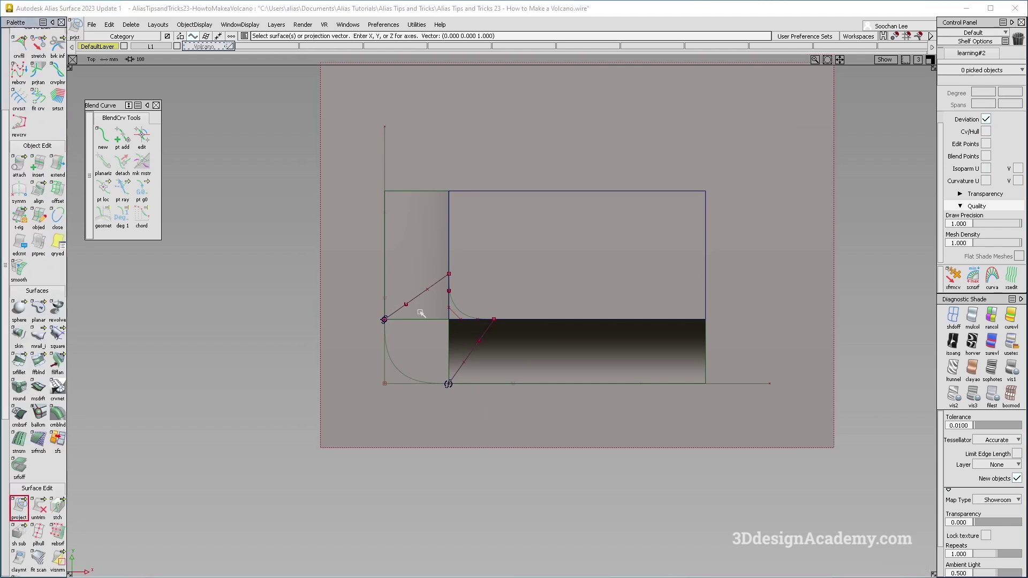
pyautogui.click(432, 284)
pyautogui.press('space')
pyautogui.click(430, 289)
pyautogui.click(501, 354)
pyautogui.press('space')
pyautogui.click(470, 351)
pyautogui.keyDown('ctrl'); pyautogui.keyDown('shift'); pyautogui.moveTo(452, 459); pyautogui.dragTo(435, 350); pyautogui.keyUp('shift'); pyautogui.keyUp('ctrl')
# Step: Trim convert both blend surfaces along the projected diagonals, keeping the sections away from the corner
pyautogui.moveTo(38, 507); pyautogui.dragTo(97, 512)
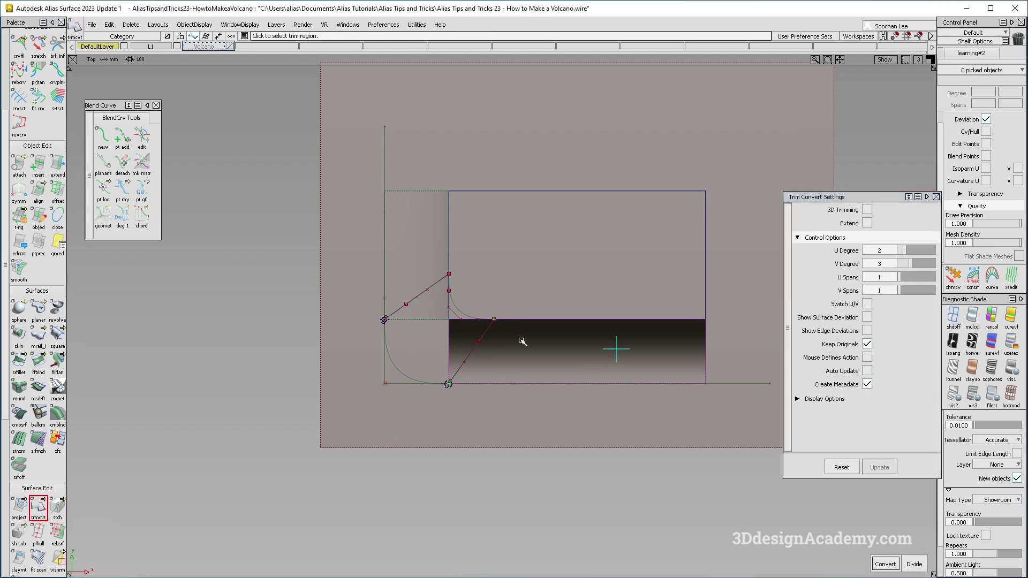
pyautogui.click(426, 245)
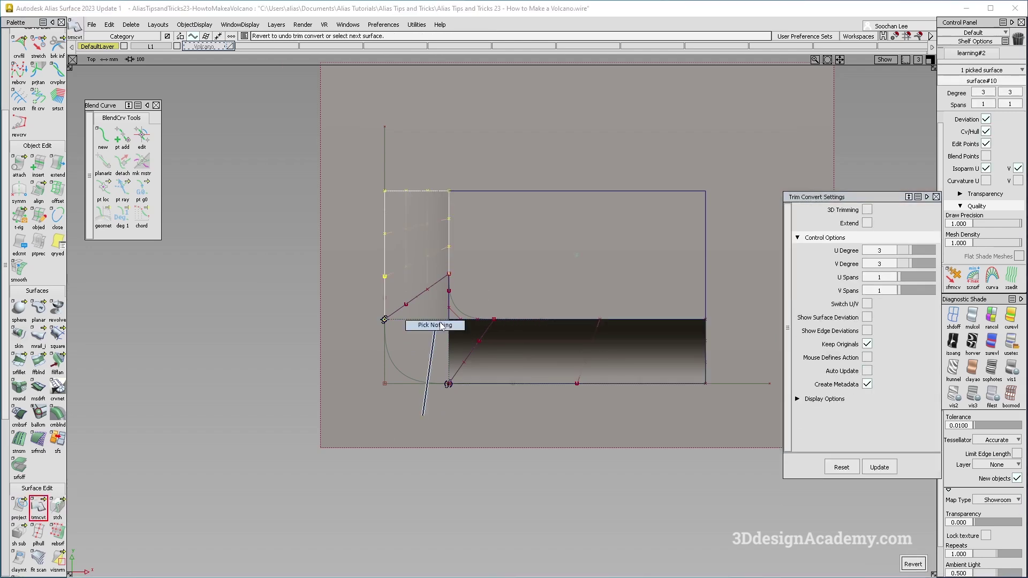
pyautogui.keyDown('ctrl'); pyautogui.keyDown('shift'); pyautogui.moveTo(440, 323); pyautogui.dragTo(439, 322); pyautogui.keyUp('shift'); pyautogui.keyUp('ctrl')
# Step: Delete the two original untrimmed blend surfaces together with their construction history
pyautogui.click(430, 315)
pyautogui.click(458, 335)
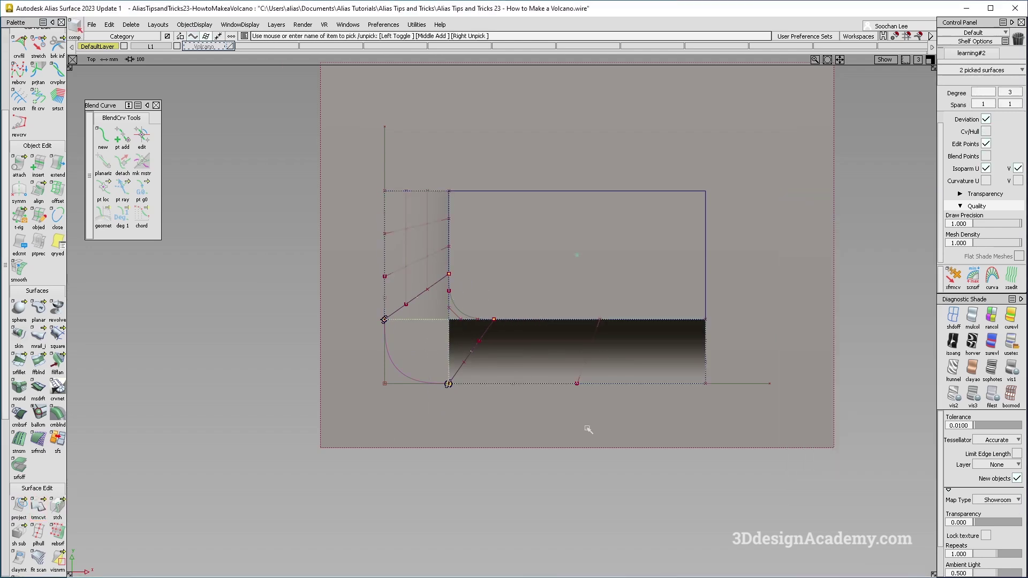
pyautogui.press('Delete')
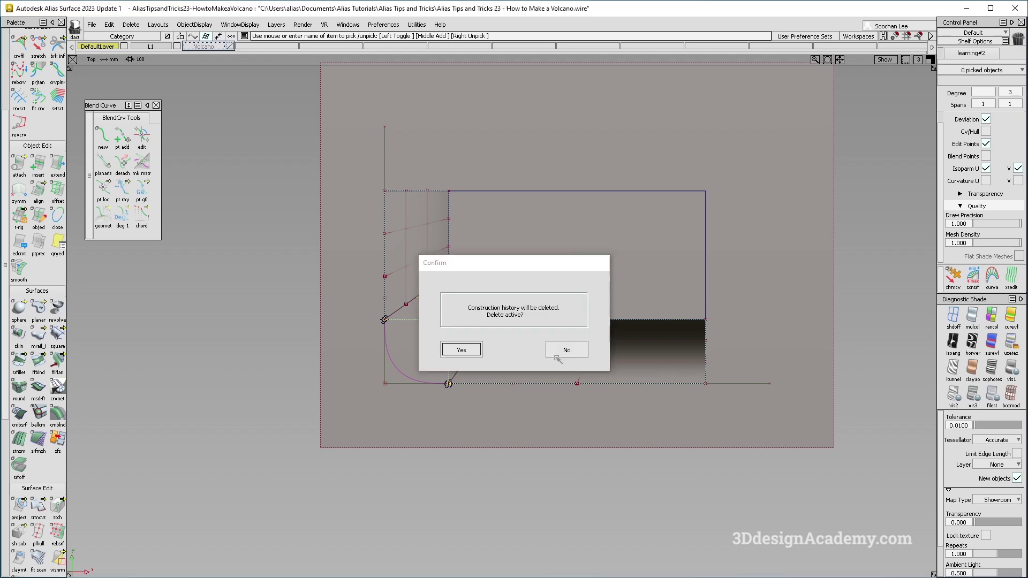
pyautogui.press('Return')
# Step: Build a Square surface across the corner gap, with G2 curvature to both trimmed blends and free continuity along the fillet and outer curve
pyautogui.press('F8')
pyautogui.keyDown('alt'); pyautogui.keyDown('shift'); pyautogui.moveTo(468, 365); pyautogui.dragTo(425, 303); pyautogui.keyUp('shift'); pyautogui.keyUp('alt')
pyautogui.click(57, 333)
pyautogui.click(400, 292)
pyautogui.click(457, 286)
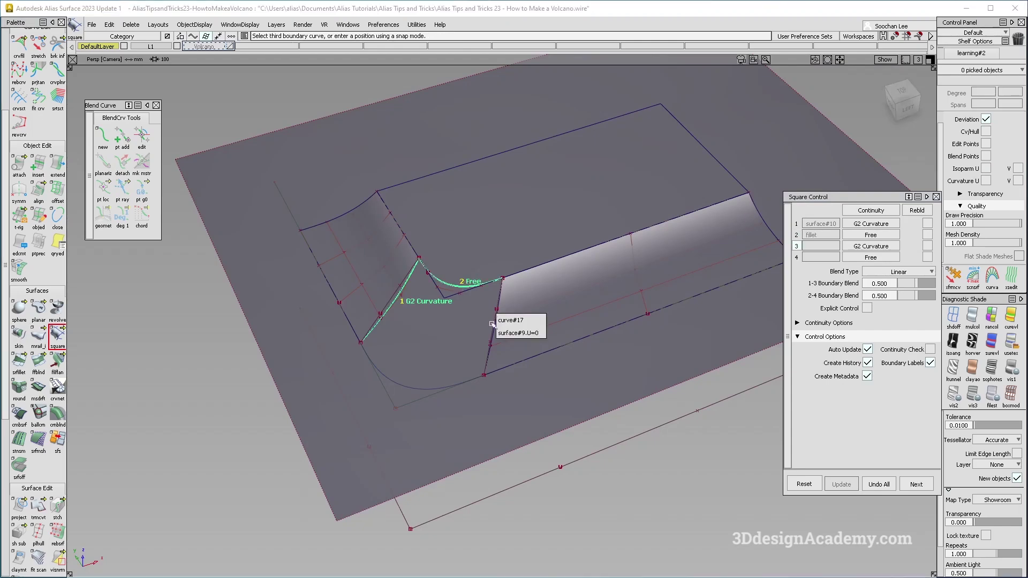
pyautogui.click(516, 333)
pyautogui.click(413, 388)
# Step: Project the corner fillet onto the raised plane along Z and trim off the plane's corner outside it
pyautogui.moveTo(412, 389)
pyautogui.keyDown('alt'); pyautogui.keyDown('shift'); pyautogui.mouseDown()
pyautogui.moveTo(451, 340)
pyautogui.moveTo(438, 374)
pyautogui.mouseUp(); pyautogui.keyUp('shift'); pyautogui.keyUp('alt')
pyautogui.moveTo(531, 298)
pyautogui.keyDown('ctrl'); pyautogui.keyDown('shift'); pyautogui.mouseDown()
pyautogui.moveTo(480, 356)
pyautogui.moveTo(505, 342)
pyautogui.moveTo(470, 315)
pyautogui.moveTo(455, 276)
pyautogui.mouseUp(); pyautogui.keyUp('shift'); pyautogui.keyUp('ctrl')
pyautogui.click(19, 506)
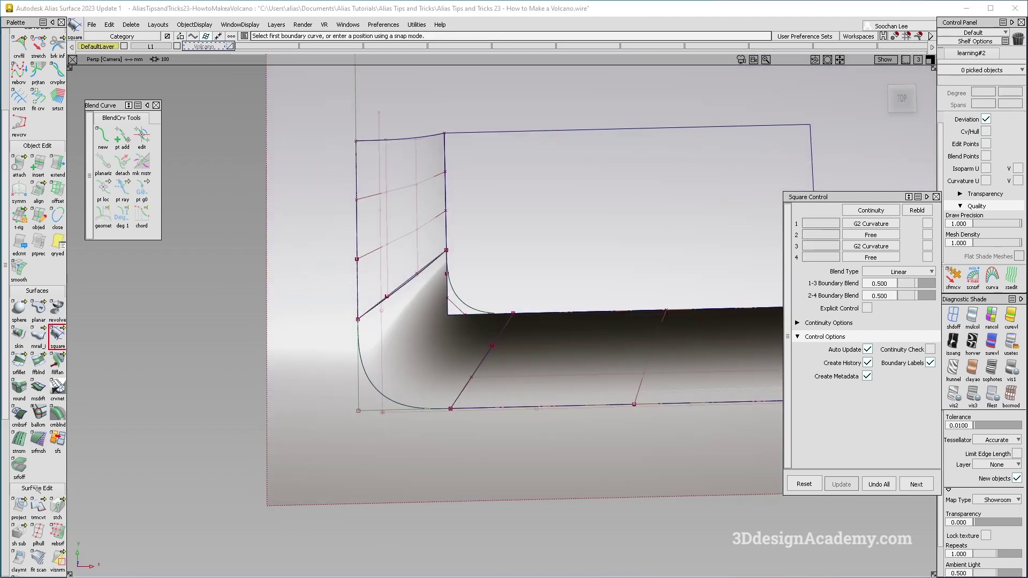
pyautogui.click(467, 304)
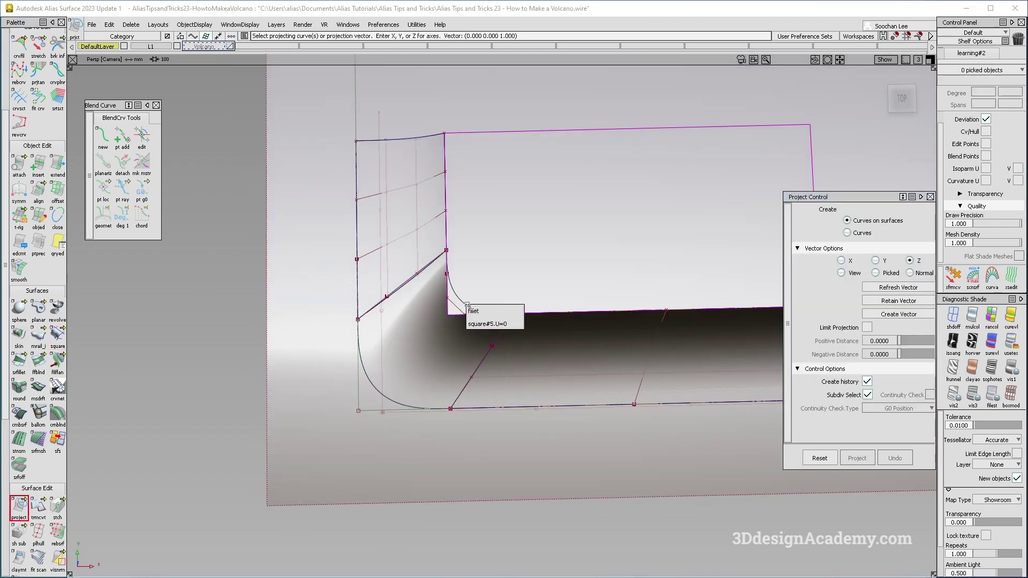
pyautogui.click(515, 323)
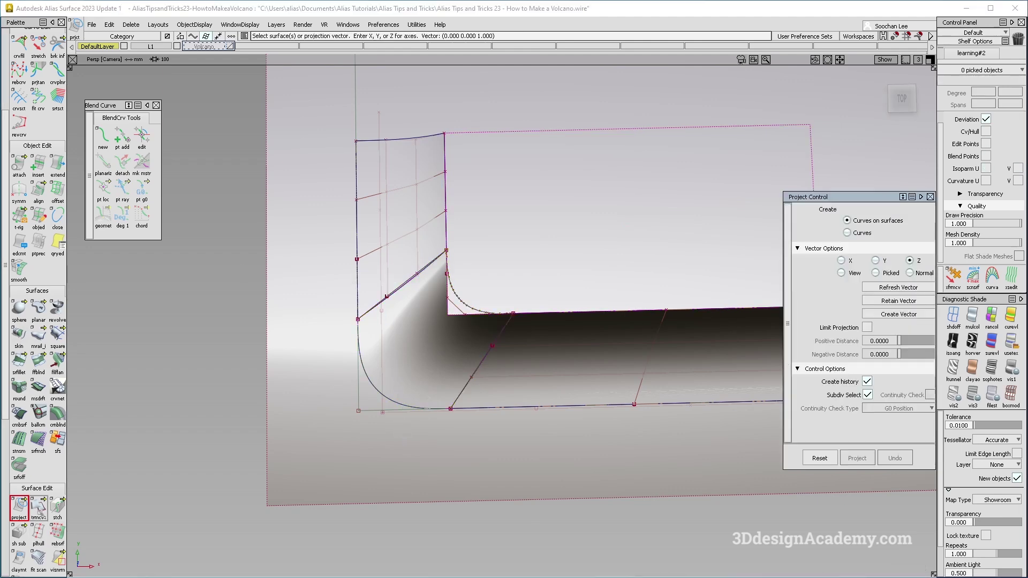
pyautogui.click(38, 506)
pyautogui.keyDown('alt'); pyautogui.keyDown('shift'); pyautogui.moveTo(445, 397); pyautogui.dragTo(451, 404); pyautogui.keyUp('shift'); pyautogui.keyUp('alt')
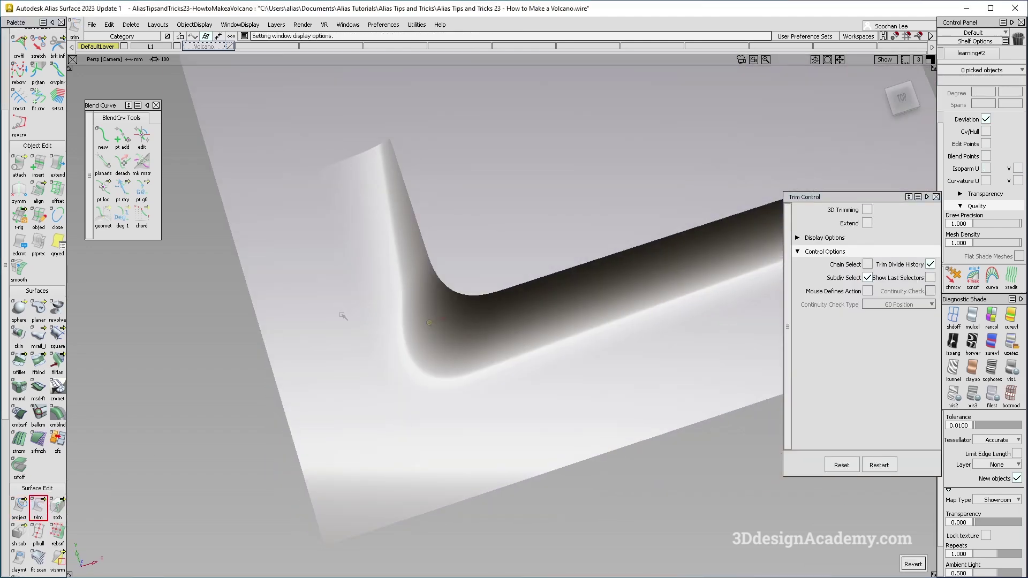
# Step: Examine the corner surface's control-point layout and its Square boundary continuity in wireframe
pyautogui.keyDown('alt'); pyautogui.keyDown('shift'); pyautogui.moveTo(342, 316); pyautogui.dragTo(413, 321); pyautogui.keyUp('shift'); pyautogui.keyUp('alt')
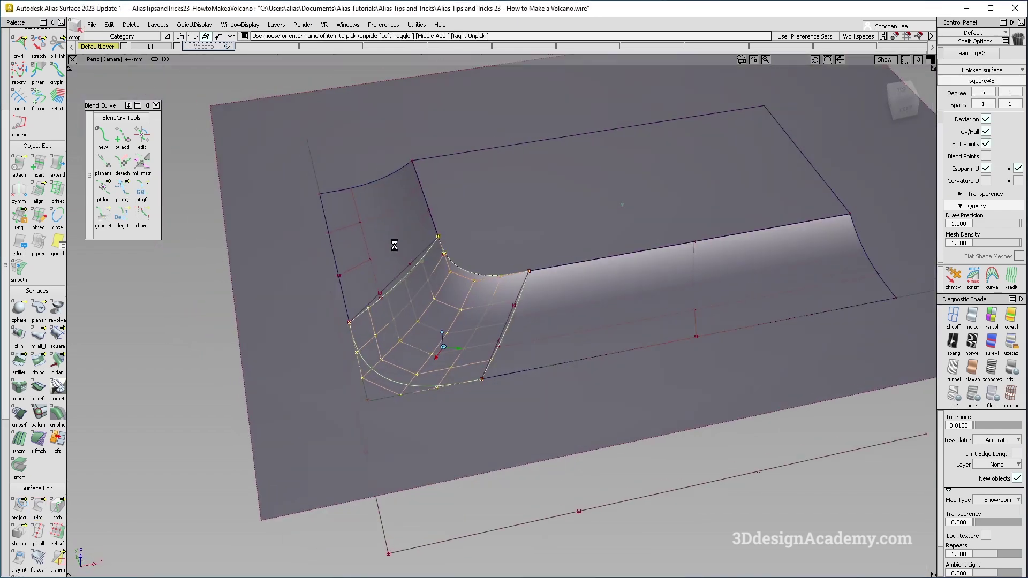
pyautogui.moveTo(394, 246)
pyautogui.keyDown('alt'); pyautogui.keyDown('shift'); pyautogui.mouseDown()
pyautogui.moveTo(375, 198)
pyautogui.moveTo(528, 257)
pyautogui.moveTo(508, 303)
pyautogui.mouseUp(); pyautogui.keyUp('shift'); pyautogui.keyUp('alt')
pyautogui.keyDown('ctrl'); pyautogui.keyDown('shift'); pyautogui.moveTo(519, 368); pyautogui.dragTo(515, 277); pyautogui.keyUp('shift'); pyautogui.keyUp('ctrl')
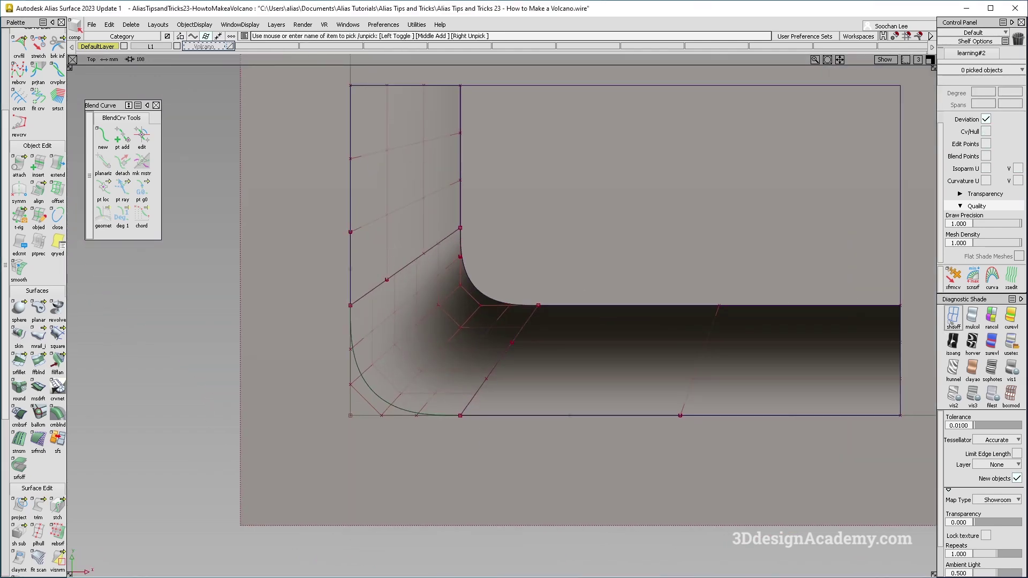
pyautogui.click(954, 316)
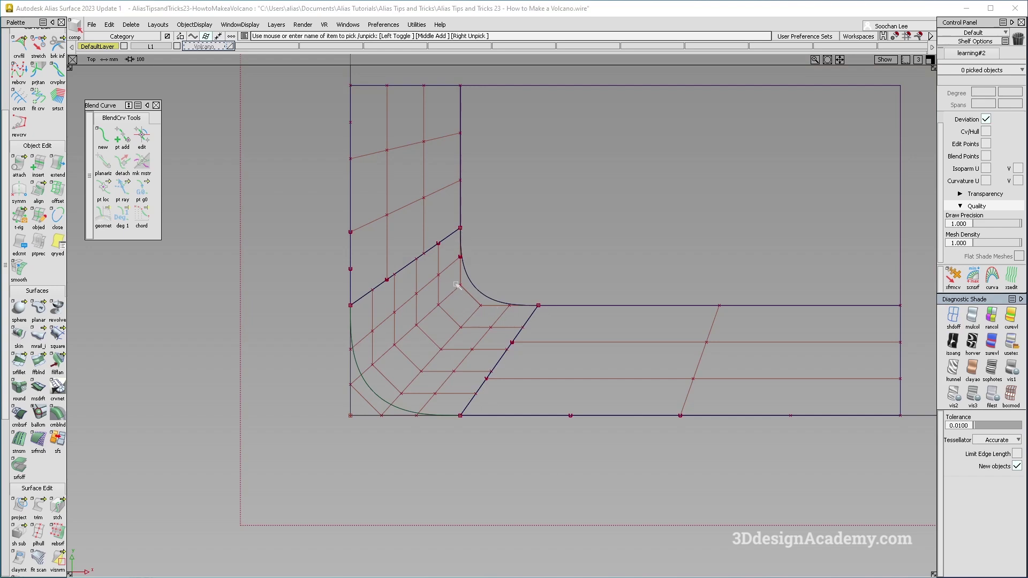
pyautogui.keyDown('ctrl'); pyautogui.keyDown('shift'); pyautogui.moveTo(406, 337); pyautogui.dragTo(457, 339, button='middle'); pyautogui.keyUp('shift'); pyautogui.keyUp('ctrl')
pyautogui.click(470, 327)
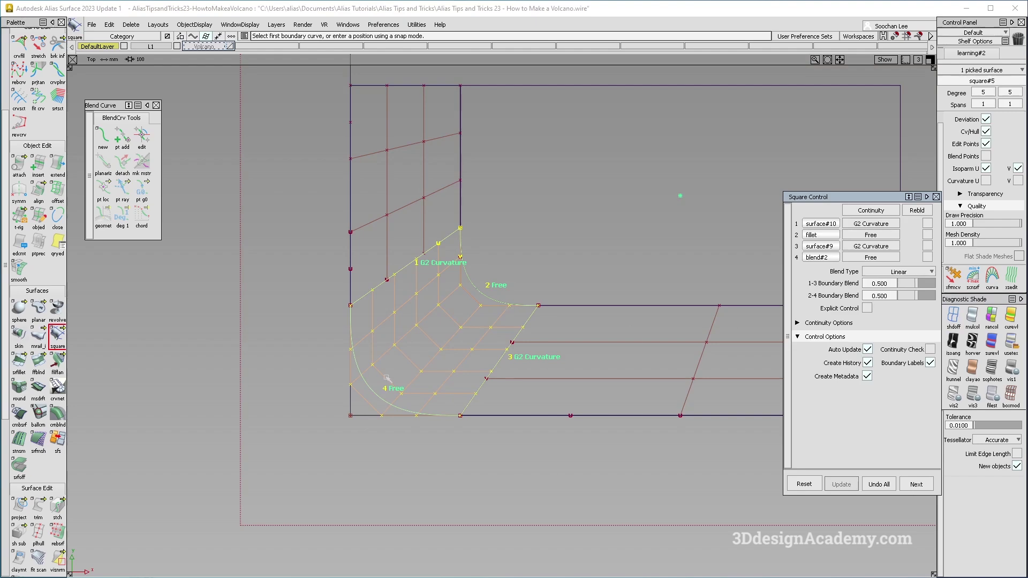
pyautogui.click(420, 381)
# Step: Review the blended corner with Showroom reflection shading and with multi-color shading
pyautogui.click(1011, 343)
pyautogui.keyDown('alt'); pyautogui.keyDown('shift'); pyautogui.moveTo(471, 343); pyautogui.dragTo(395, 356); pyautogui.keyUp('shift'); pyautogui.keyUp('alt')
pyautogui.keyDown('ctrl'); pyautogui.keyDown('shift'); pyautogui.moveTo(394, 356); pyautogui.dragTo(395, 385, button='right'); pyautogui.keyUp('shift'); pyautogui.keyUp('ctrl')
pyautogui.keyDown('alt'); pyautogui.keyDown('shift'); pyautogui.moveTo(395, 369); pyautogui.dragTo(424, 392); pyautogui.keyUp('shift'); pyautogui.keyUp('alt')
pyautogui.keyDown('alt'); pyautogui.keyDown('shift'); pyautogui.moveTo(425, 392); pyautogui.dragTo(479, 389, button='right'); pyautogui.keyUp('shift'); pyautogui.keyUp('alt')
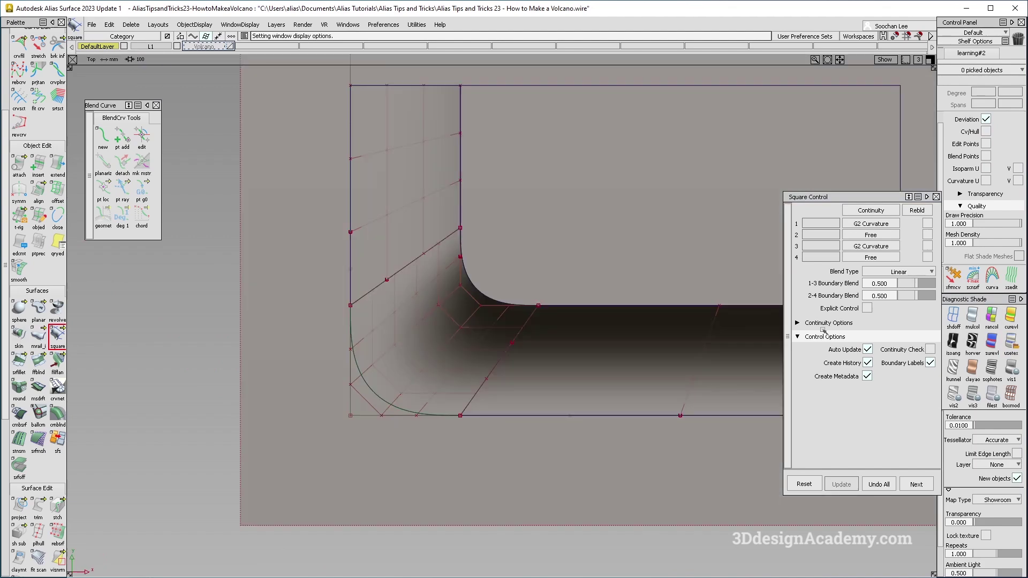
pyautogui.click(972, 316)
pyautogui.keyDown('alt'); pyautogui.keyDown('shift'); pyautogui.moveTo(477, 370); pyautogui.dragTo(424, 361, button='right'); pyautogui.keyUp('shift'); pyautogui.keyUp('alt')
pyautogui.keyDown('ctrl'); pyautogui.keyDown('shift'); pyautogui.moveTo(468, 197); pyautogui.dragTo(379, 286); pyautogui.keyUp('shift'); pyautogui.keyUp('ctrl')
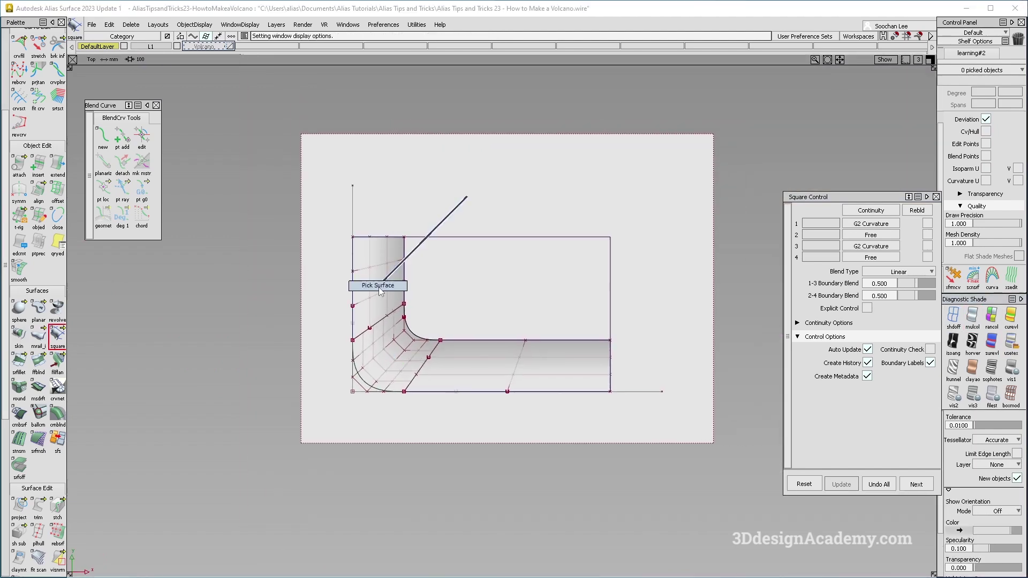
pyautogui.click(379, 288)
pyautogui.click(384, 351)
pyautogui.click(470, 367)
pyautogui.keyDown('ctrl'); pyautogui.keyDown('shift'); pyautogui.moveTo(468, 451); pyautogui.dragTo(499, 368); pyautogui.keyUp('shift'); pyautogui.keyUp('ctrl')
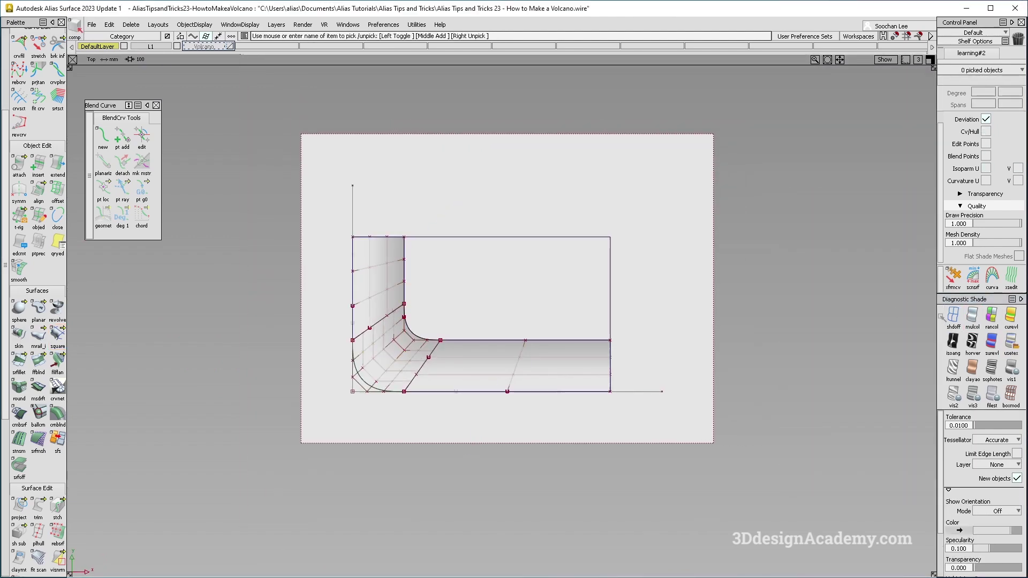
# Step: In the unshaded top view, draw two straight curves along the X and Y axes, crossing the side and front blends
pyautogui.click(953, 316)
pyautogui.keyDown('ctrl'); pyautogui.keyDown('shift'); pyautogui.moveTo(500, 333); pyautogui.dragTo(458, 330, button='right'); pyautogui.keyUp('shift'); pyautogui.keyUp('ctrl')
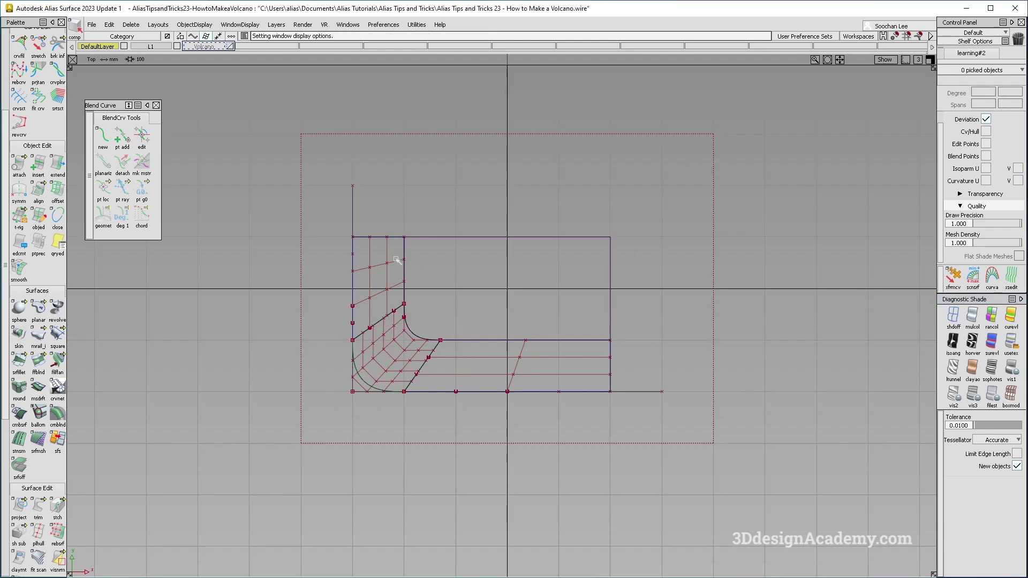
pyautogui.keyDown('alt'); pyautogui.keyDown('shift'); pyautogui.moveTo(507, 298); pyautogui.dragTo(500, 302, button='middle'); pyautogui.keyUp('shift'); pyautogui.keyUp('alt')
pyautogui.keyDown('ctrl'); pyautogui.keyDown('shift'); pyautogui.moveTo(432, 394); pyautogui.dragTo(402, 235); pyautogui.keyUp('shift'); pyautogui.keyUp('ctrl')
pyautogui.scroll(3, 34, 129)
pyautogui.scroll(3, 47, 143)
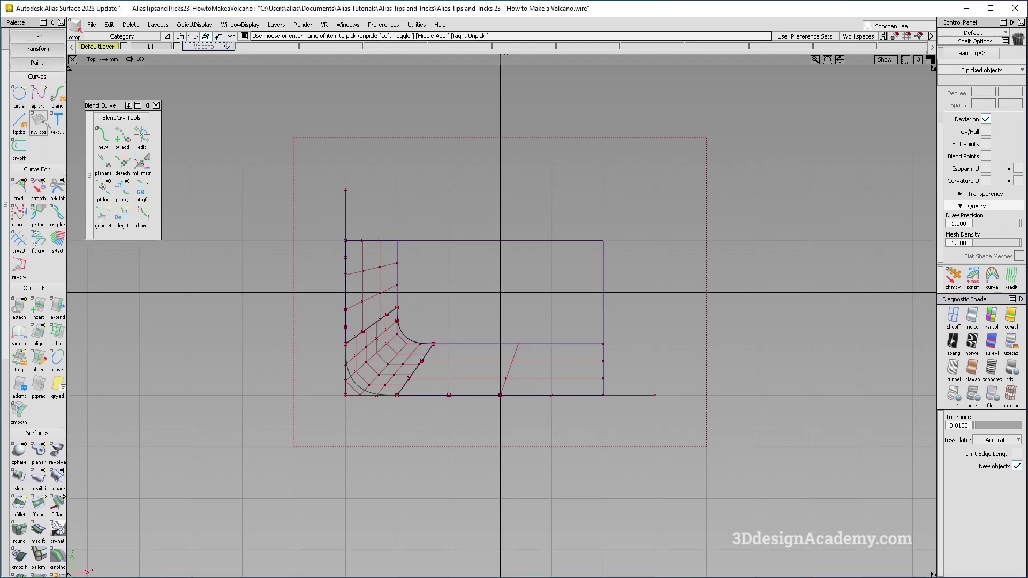
pyautogui.keyDown('alt'); pyautogui.click(191, 309); pyautogui.keyUp('alt')
pyautogui.moveTo(453, 322)
pyautogui.mouseDown(button='middle')
pyautogui.moveTo(491, 323)
pyautogui.moveTo(524, 383)
pyautogui.moveTo(509, 530)
pyautogui.mouseUp(button='middle')
pyautogui.keyDown('alt'); pyautogui.click(500, 239); pyautogui.keyUp('alt')
pyautogui.keyDown('alt'); pyautogui.keyDown('shift'); pyautogui.moveTo(459, 454); pyautogui.dragTo(463, 427, button='middle'); pyautogui.keyUp('shift'); pyautogui.keyUp('alt')
pyautogui.keyDown('ctrl'); pyautogui.keyDown('shift'); pyautogui.moveTo(368, 429); pyautogui.dragTo(302, 235); pyautogui.keyUp('shift'); pyautogui.keyUp('ctrl')
# Step: Project both axis lines onto the base plane and the side and front blend surfaces along Z
pyautogui.scroll(-3, 57, 493)
pyautogui.scroll(-2, 38, 321)
pyautogui.click(18, 491)
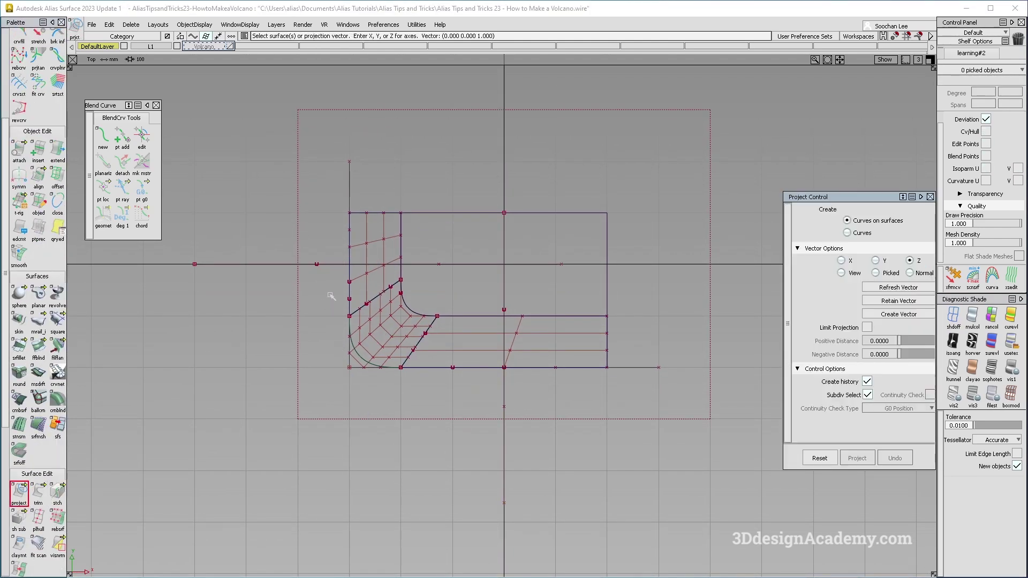
pyautogui.click(368, 289)
pyautogui.click(367, 275)
pyautogui.click(485, 359)
pyautogui.click(274, 264)
pyautogui.click(504, 387)
pyautogui.press('space')
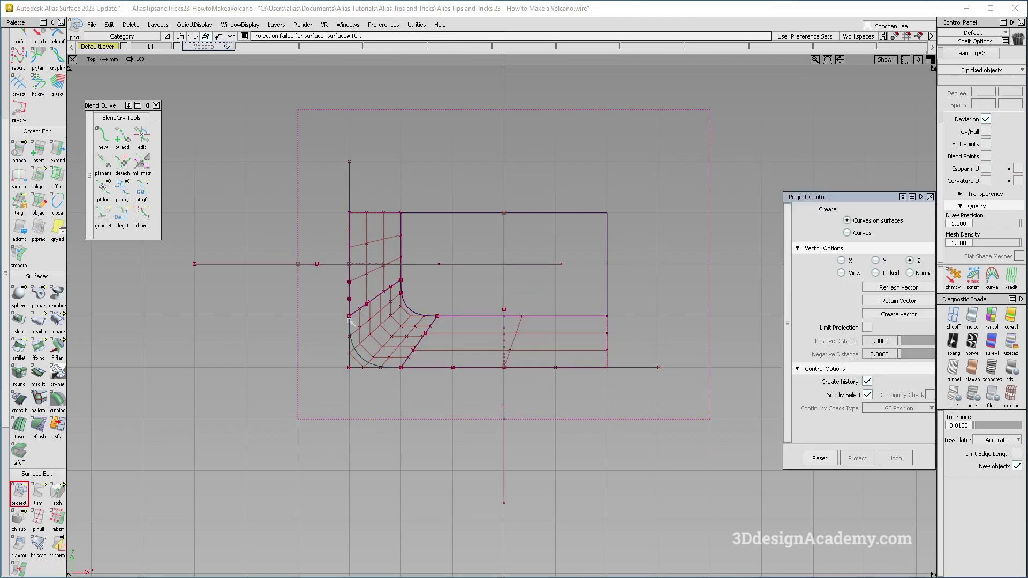
# Step: Assign the long straight guide curves along the blend's outer edges to a new layer L3 and hide that layer
pyautogui.keyDown('ctrl'); pyautogui.keyDown('shift'); pyautogui.moveTo(368, 386); pyautogui.dragTo(369, 387); pyautogui.keyUp('shift'); pyautogui.keyUp('ctrl')
pyautogui.moveTo(344, 364); pyautogui.dragTo(359, 380)
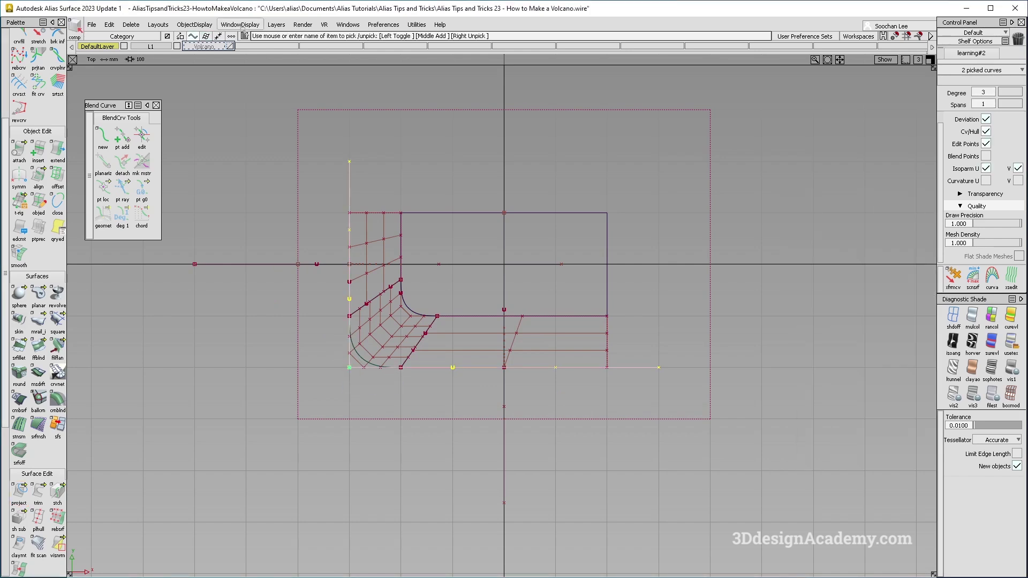
pyautogui.click(276, 24)
pyautogui.click(280, 43)
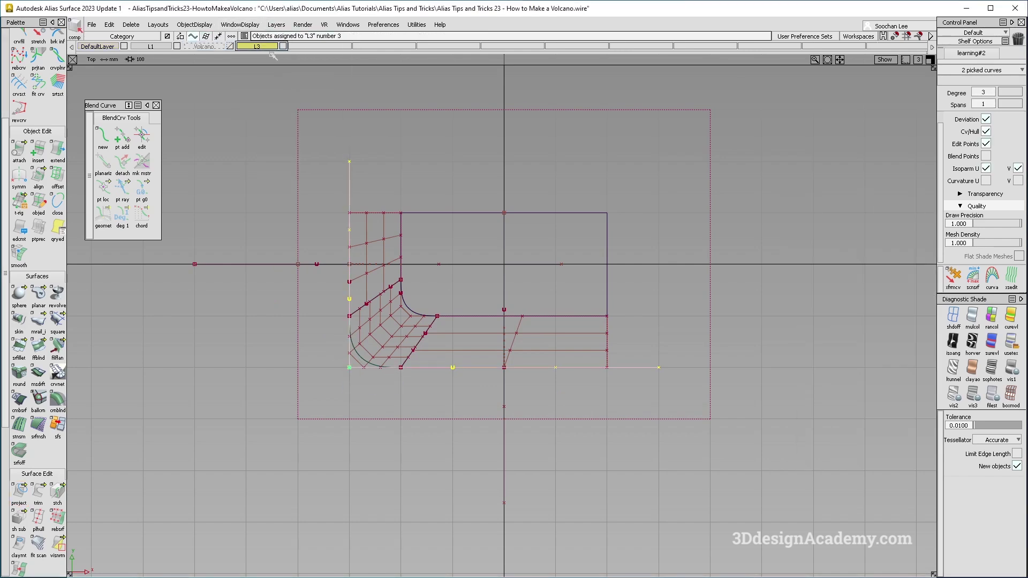
pyautogui.click(284, 48)
pyautogui.keyDown('ctrl'); pyautogui.keyDown('shift'); pyautogui.moveTo(375, 385); pyautogui.dragTo(394, 326); pyautogui.keyUp('shift'); pyautogui.keyUp('ctrl')
pyautogui.click(451, 301)
pyautogui.click(453, 290)
pyautogui.hotkey('ctrl', 'v')
pyautogui.click(261, 46)
pyautogui.click(257, 55)
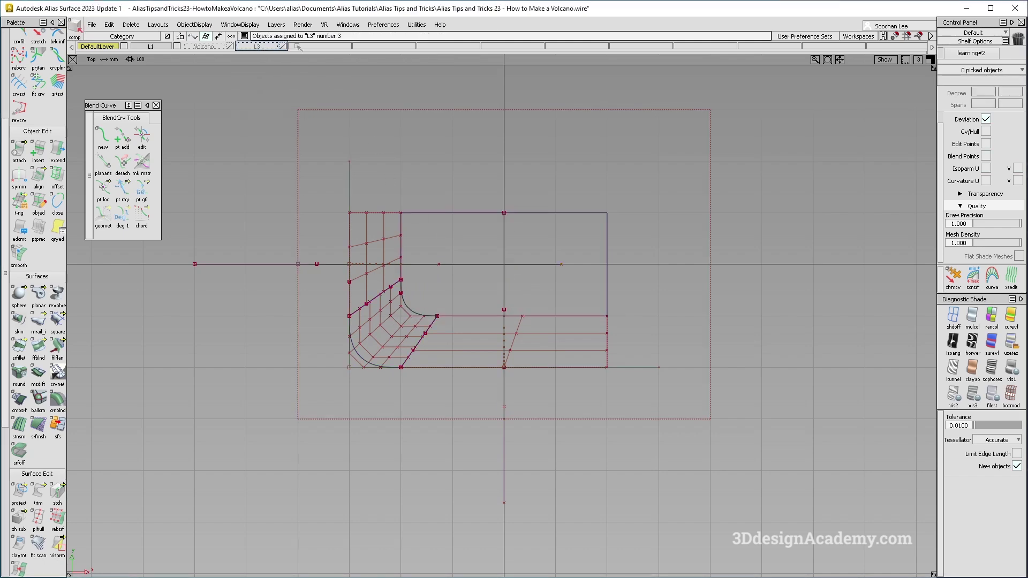
# Step: Delete the base plane's two straight curves-on-surface along the guide lines and project the blend's outer corner edge onto the plane
pyautogui.moveTo(381, 449)
pyautogui.keyDown('ctrl'); pyautogui.keyDown('shift'); pyautogui.mouseDown()
pyautogui.moveTo(378, 349)
pyautogui.moveTo(383, 386)
pyautogui.mouseUp(); pyautogui.keyUp('shift'); pyautogui.keyUp('ctrl')
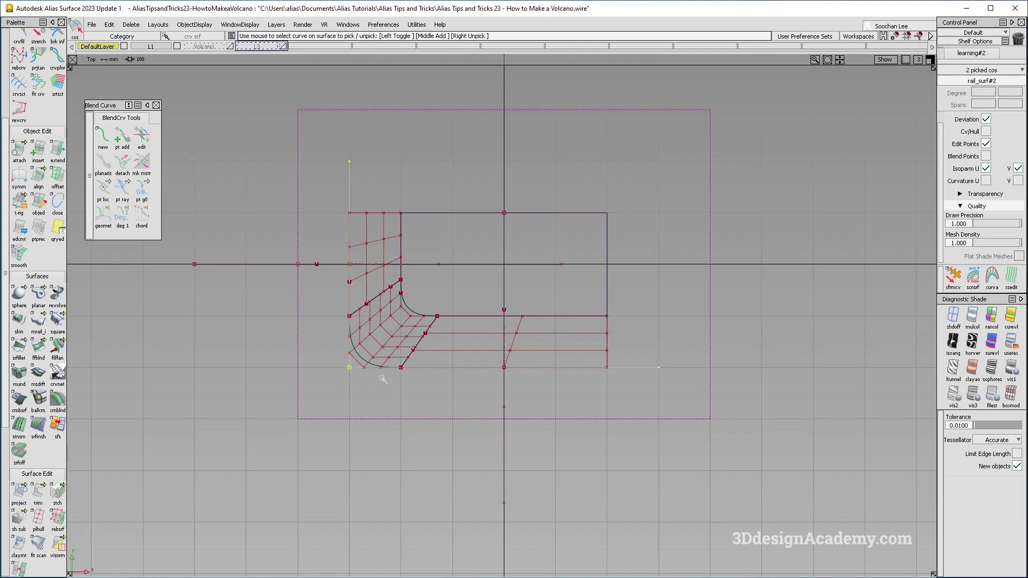
pyautogui.press('Delete')
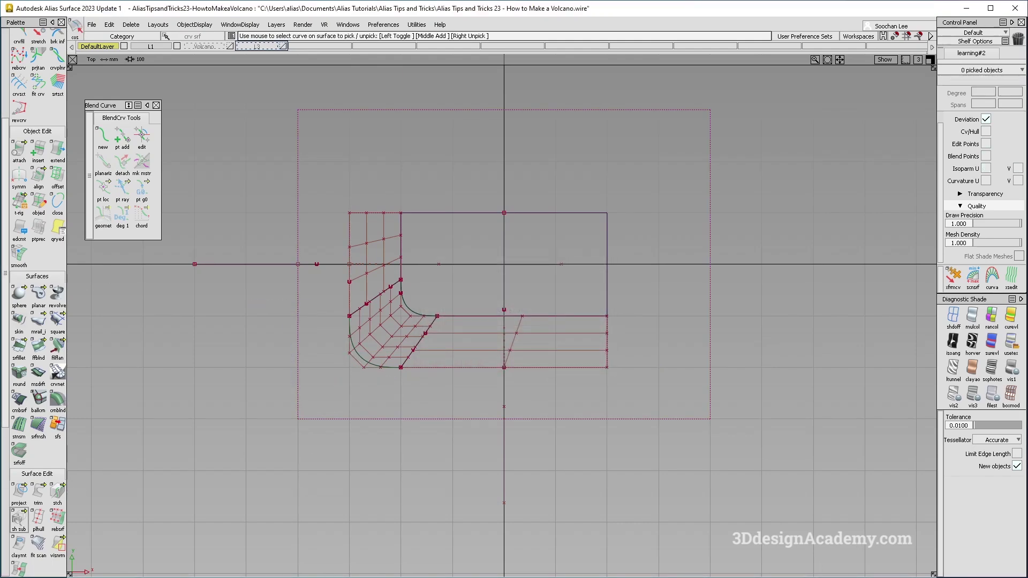
pyautogui.click(19, 492)
pyautogui.click(356, 360)
pyautogui.press('space')
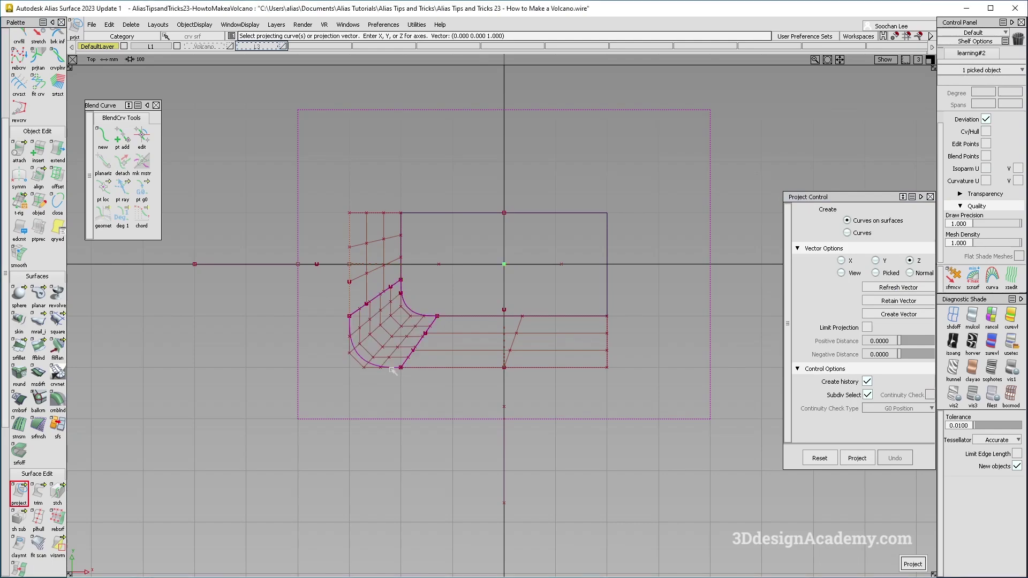
pyautogui.click(416, 370)
# Step: Trim the base plane and blend surfaces, keeping only the quarter that contains the rounded corner
pyautogui.click(38, 491)
pyautogui.click(343, 401)
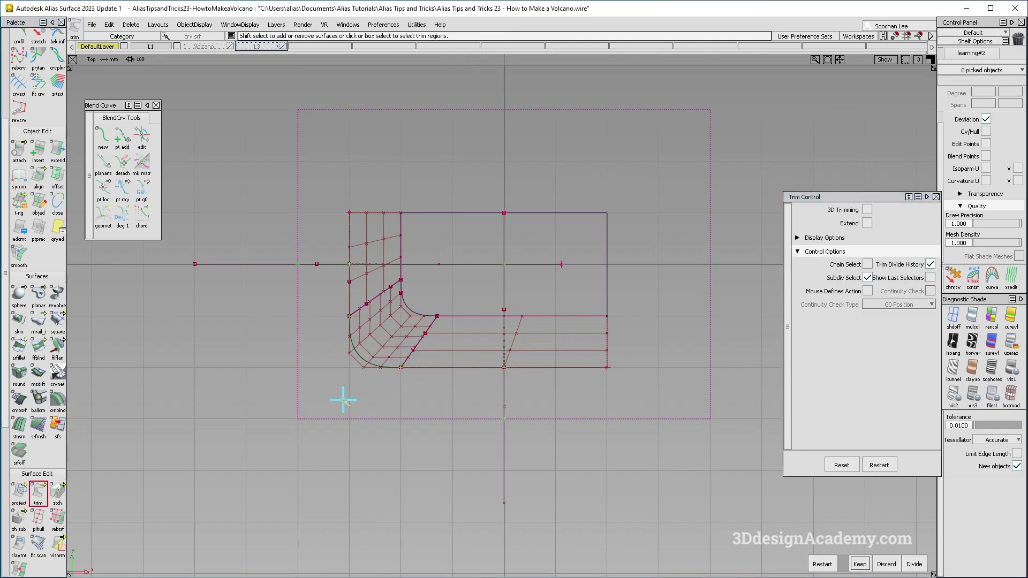
pyautogui.click(451, 340)
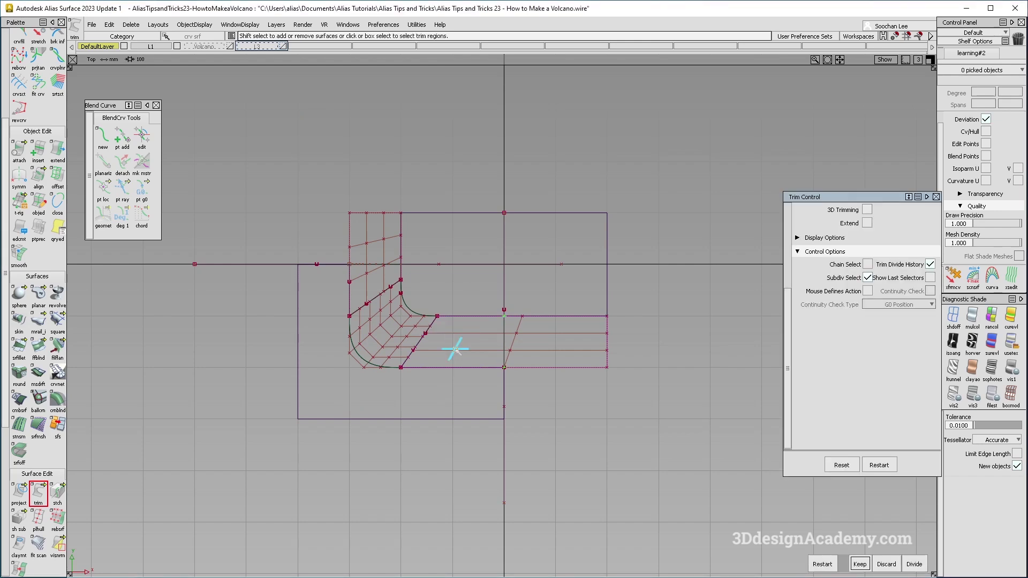
# Step: Project the axis lines onto the raised plane and trim it to the quarter next to the rounded corner
pyautogui.keyDown('ctrl'); pyautogui.keyDown('shift'); pyautogui.moveTo(463, 284); pyautogui.dragTo(523, 289); pyautogui.keyUp('shift'); pyautogui.keyUp('ctrl')
pyautogui.click(484, 275)
pyautogui.click(19, 493)
pyautogui.click(452, 287)
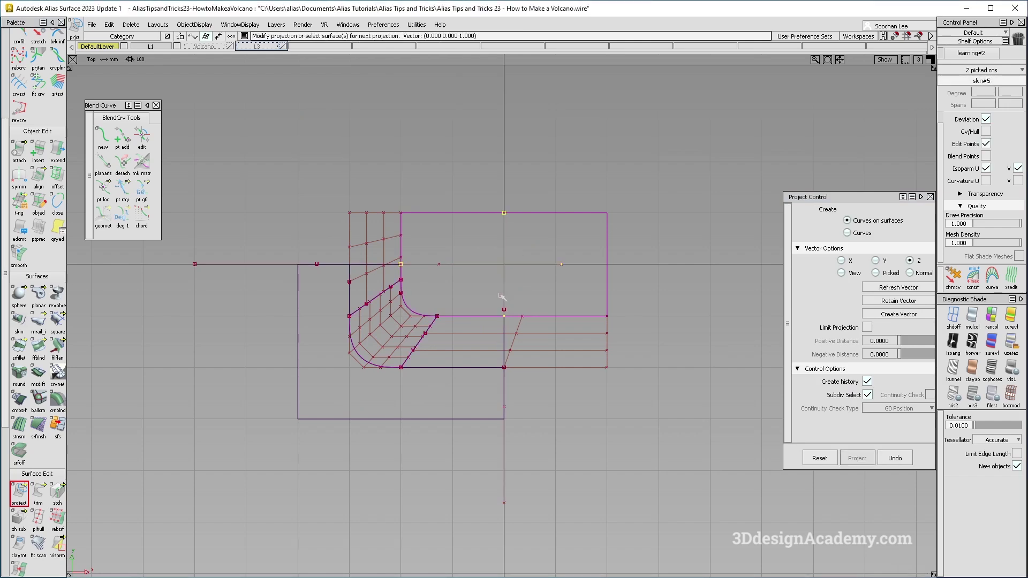
pyautogui.click(39, 493)
pyautogui.click(39, 494)
pyautogui.click(448, 273)
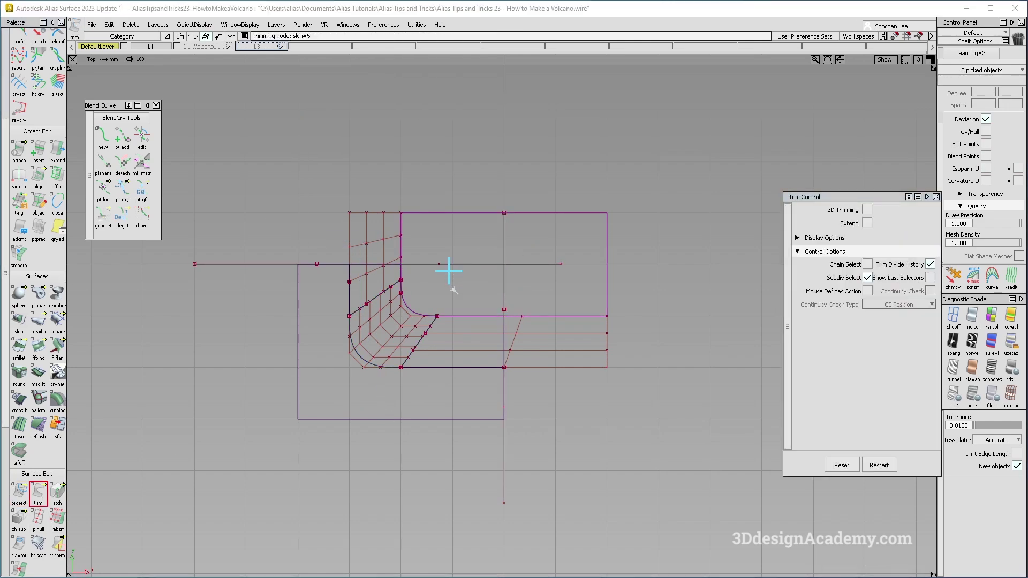
pyautogui.press('space')
# Step: Hide the surfaces' control hulls and delete all remaining construction curves around the quarter model
pyautogui.press('F8')
pyautogui.keyDown('ctrl'); pyautogui.keyDown('shift'); pyautogui.moveTo(519, 332); pyautogui.dragTo(471, 322); pyautogui.keyUp('shift'); pyautogui.keyUp('ctrl')
pyautogui.keyDown('ctrl'); pyautogui.keyDown('shift'); pyautogui.moveTo(471, 321); pyautogui.dragTo(283, 487, button='right'); pyautogui.keyUp('shift'); pyautogui.keyUp('ctrl')
pyautogui.keyDown('ctrl'); pyautogui.keyDown('shift'); pyautogui.moveTo(403, 402); pyautogui.dragTo(410, 241); pyautogui.keyUp('shift'); pyautogui.keyUp('ctrl')
pyautogui.moveTo(291, 168); pyautogui.dragTo(626, 438)
pyautogui.keyDown('alt'); pyautogui.keyDown('shift'); pyautogui.moveTo(532, 375); pyautogui.dragTo(498, 398); pyautogui.keyUp('shift'); pyautogui.keyUp('alt')
pyautogui.press('Delete')
pyautogui.press('Return')
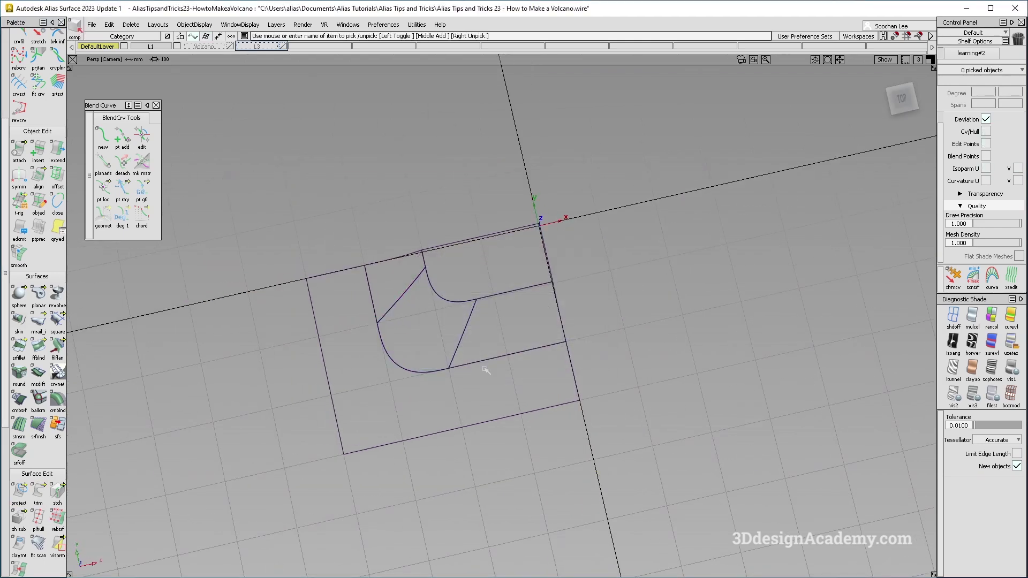
# Step: Shade the quarter model with the Showroom reflection map and examine the rounded transition from several angles
pyautogui.click(1011, 343)
pyautogui.keyDown('ctrl'); pyautogui.keyDown('shift'); pyautogui.moveTo(514, 321); pyautogui.dragTo(396, 370, button='right'); pyautogui.keyUp('shift'); pyautogui.keyUp('ctrl')
pyautogui.keyDown('alt'); pyautogui.keyDown('shift'); pyautogui.moveTo(383, 365); pyautogui.dragTo(457, 375); pyautogui.keyUp('shift'); pyautogui.keyUp('alt')
pyautogui.keyDown('ctrl'); pyautogui.keyDown('shift'); pyautogui.moveTo(587, 372); pyautogui.dragTo(453, 379, button='right'); pyautogui.keyUp('shift'); pyautogui.keyUp('ctrl')
pyautogui.keyDown('ctrl'); pyautogui.keyDown('shift'); pyautogui.moveTo(454, 383); pyautogui.dragTo(456, 381); pyautogui.keyUp('shift'); pyautogui.keyUp('ctrl')
pyautogui.moveTo(455, 382)
pyautogui.keyDown('alt'); pyautogui.keyDown('shift'); pyautogui.mouseDown()
pyautogui.moveTo(480, 364)
pyautogui.moveTo(462, 402)
pyautogui.moveTo(381, 421)
pyautogui.mouseUp(); pyautogui.keyUp('shift'); pyautogui.keyUp('alt')
pyautogui.keyDown('ctrl'); pyautogui.keyDown('shift'); pyautogui.moveTo(513, 474); pyautogui.dragTo(391, 313, button='right'); pyautogui.keyUp('shift'); pyautogui.keyUp('ctrl')
# Step: Select the five quarter-model surfaces in the top view and mirror-duplicate them across the YZ plane
pyautogui.press('F5')
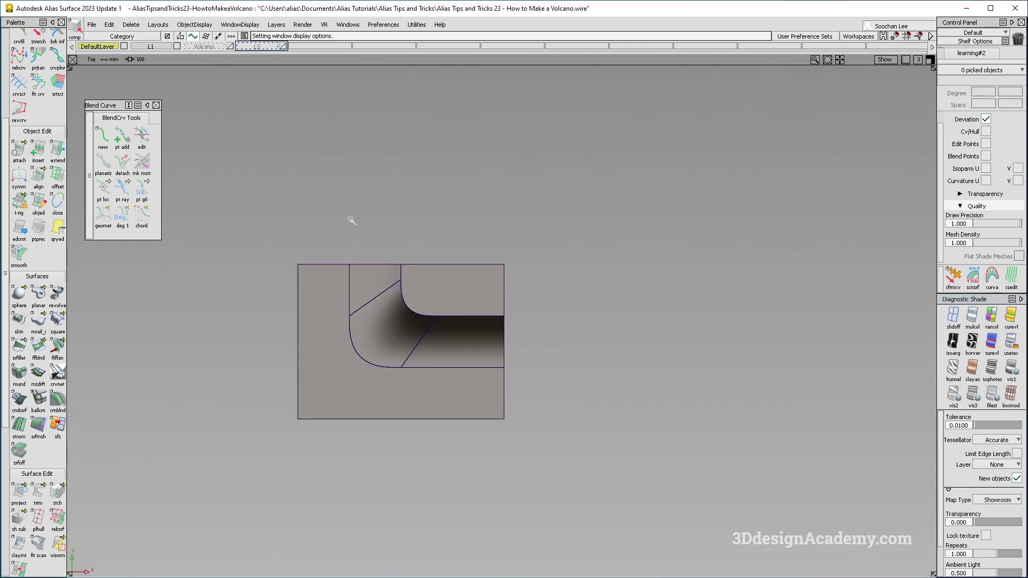
pyautogui.moveTo(349, 252); pyautogui.dragTo(499, 407)
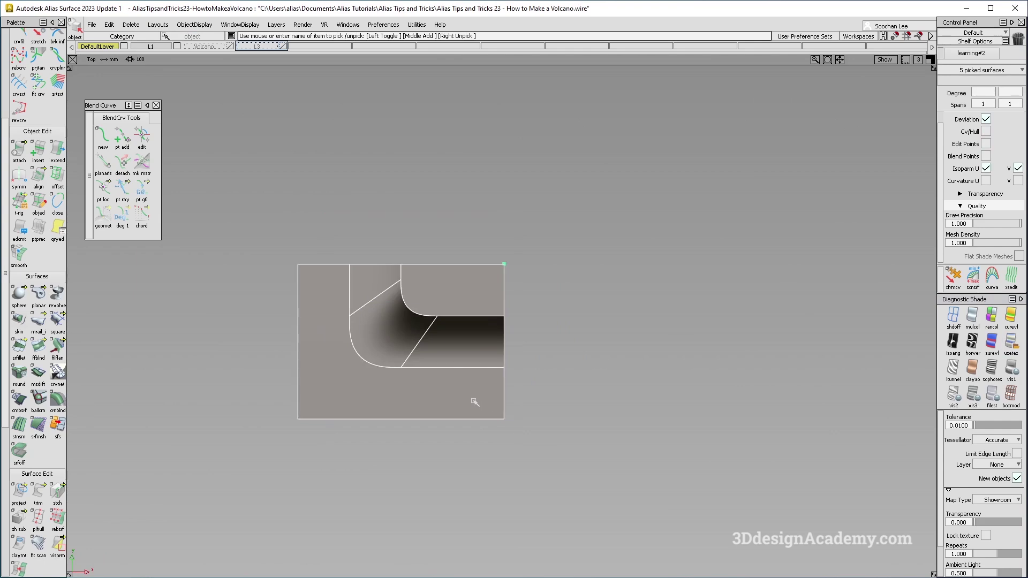
pyautogui.click(105, 26)
pyautogui.moveTo(124, 117)
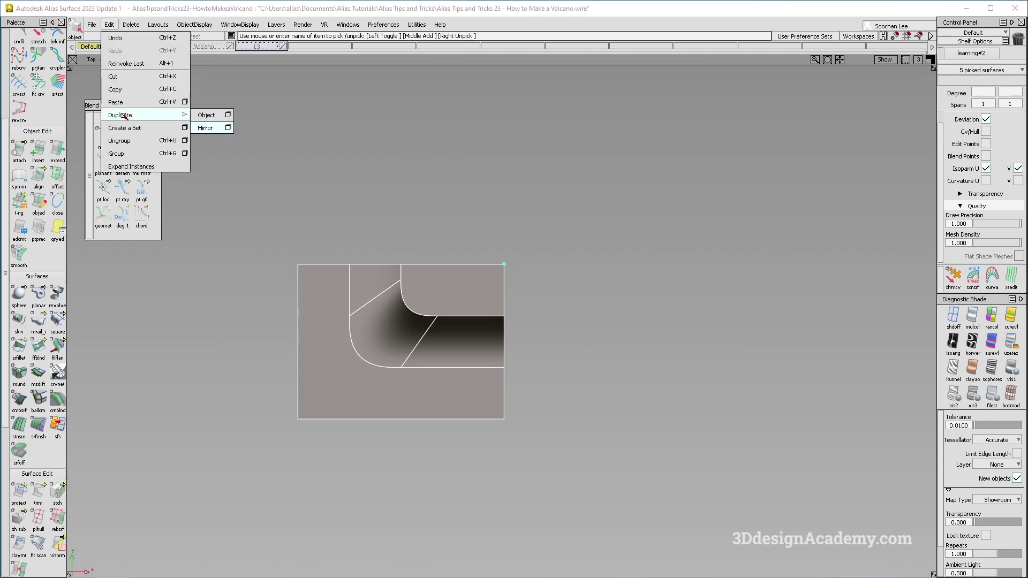
pyautogui.click(203, 127)
# Step: Mirror-duplicate all ten surfaces across the XZ plane and shade the full volcano in perspective with the Showroom map
pyautogui.keyDown('ctrl'); pyautogui.keyDown('shift'); pyautogui.moveTo(521, 425); pyautogui.dragTo(486, 248); pyautogui.keyUp('shift'); pyautogui.keyUp('ctrl')
pyautogui.click(110, 26)
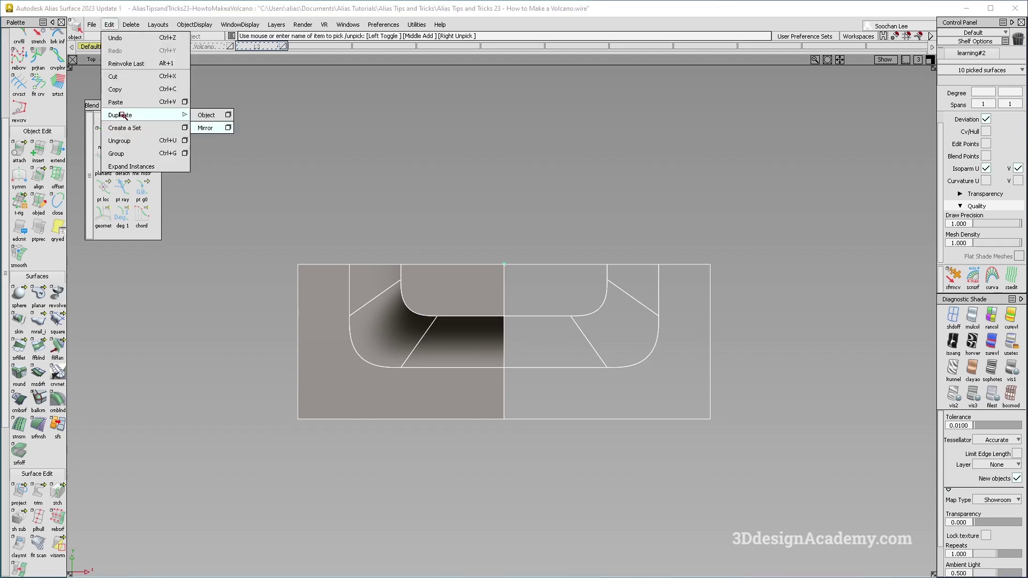
pyautogui.click(228, 128)
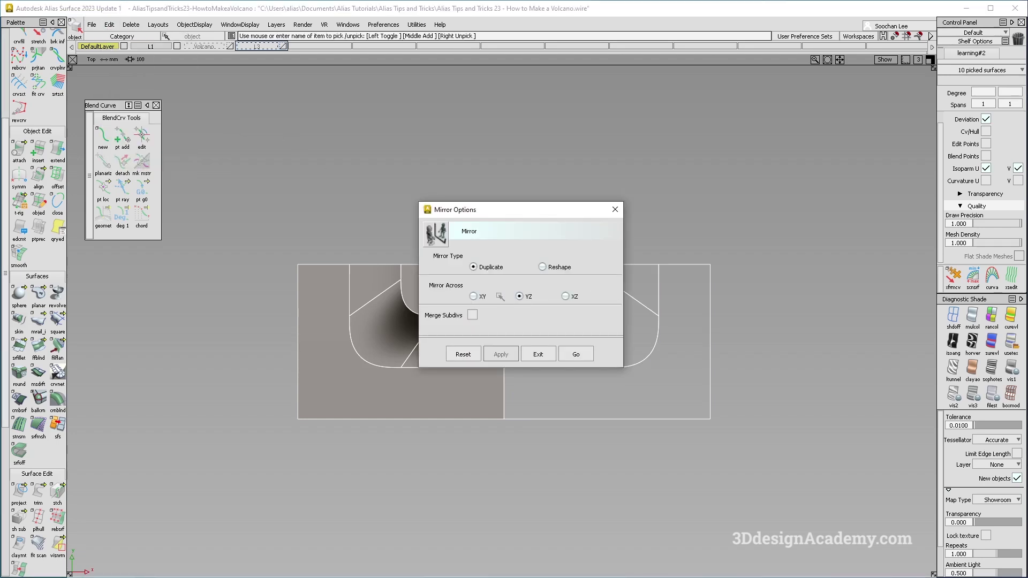
pyautogui.click(583, 354)
pyautogui.keyDown('ctrl'); pyautogui.keyDown('shift'); pyautogui.moveTo(578, 414); pyautogui.dragTo(592, 334); pyautogui.keyUp('shift'); pyautogui.keyUp('ctrl')
pyautogui.click(1011, 342)
pyautogui.press('F8')
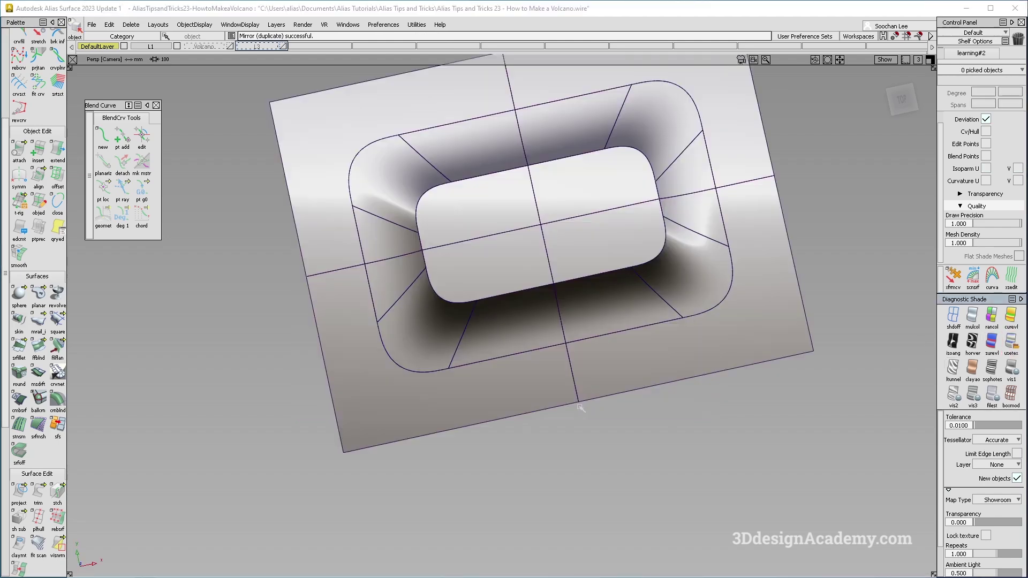
# Step: Examine the shaded full volcano in perspective with and without its surface edge lines
pyautogui.keyDown('ctrl'); pyautogui.keyDown('shift'); pyautogui.moveTo(518, 350); pyautogui.dragTo(606, 436, button='right'); pyautogui.keyUp('shift'); pyautogui.keyUp('ctrl')
pyautogui.moveTo(484, 404)
pyautogui.keyDown('alt'); pyautogui.keyDown('shift'); pyautogui.mouseDown()
pyautogui.moveTo(492, 366)
pyautogui.moveTo(475, 335)
pyautogui.moveTo(568, 285)
pyautogui.moveTo(522, 367)
pyautogui.moveTo(502, 361)
pyautogui.moveTo(408, 417)
pyautogui.moveTo(399, 420)
pyautogui.moveTo(468, 384)
pyautogui.moveTo(332, 360)
pyautogui.moveTo(435, 350)
pyautogui.moveTo(424, 353)
pyautogui.mouseUp(); pyautogui.keyUp('shift'); pyautogui.keyUp('alt')
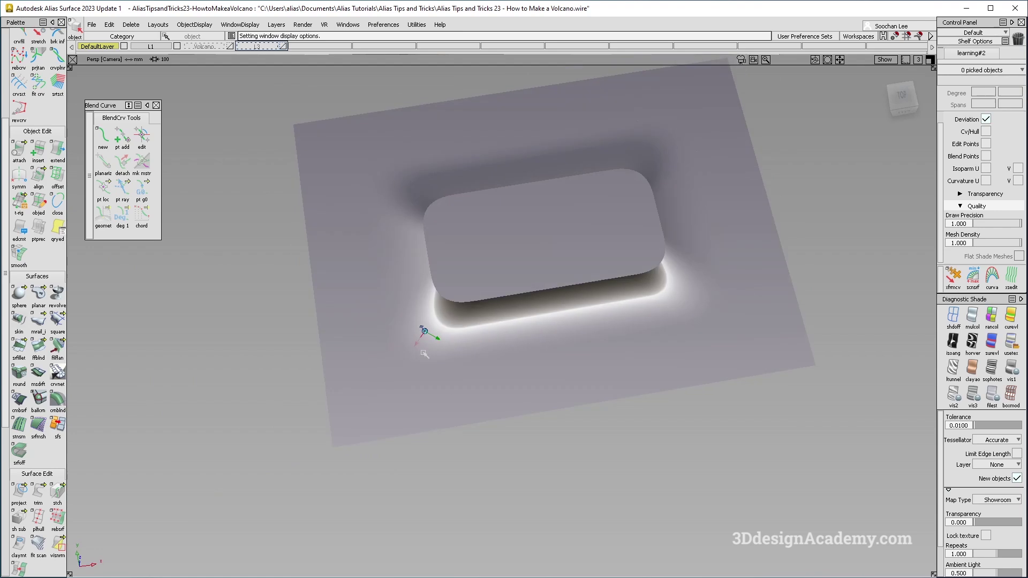
pyautogui.hotkey('ctrl', 'm')
pyautogui.keyDown('alt'); pyautogui.keyDown('shift'); pyautogui.moveTo(545, 361); pyautogui.dragTo(514, 443, button='right'); pyautogui.keyUp('shift'); pyautogui.keyUp('alt')
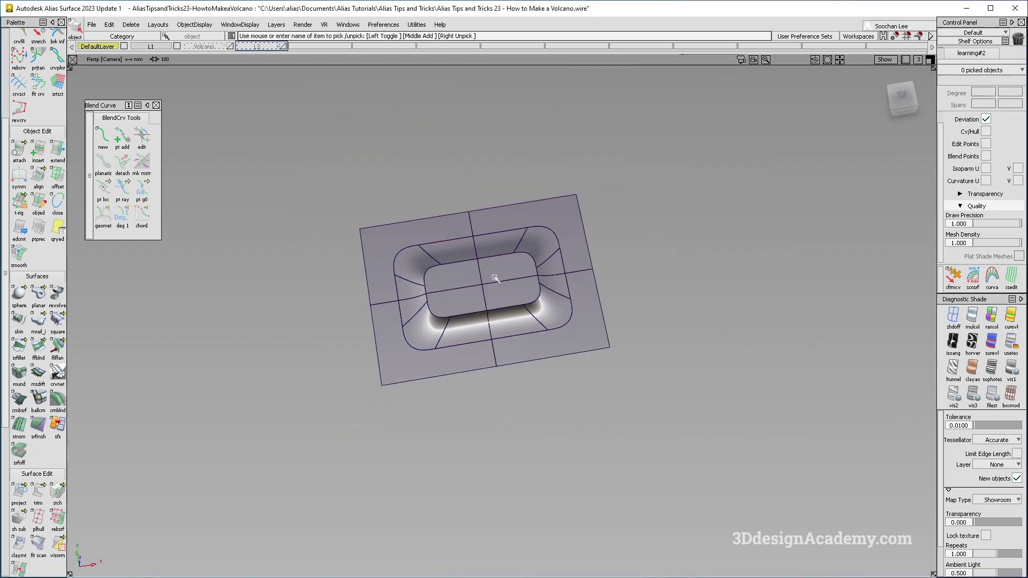
pyautogui.keyDown('alt'); pyautogui.keyDown('shift'); pyautogui.moveTo(495, 332); pyautogui.dragTo(473, 284); pyautogui.keyUp('shift'); pyautogui.keyUp('alt')
pyautogui.click(468, 258)
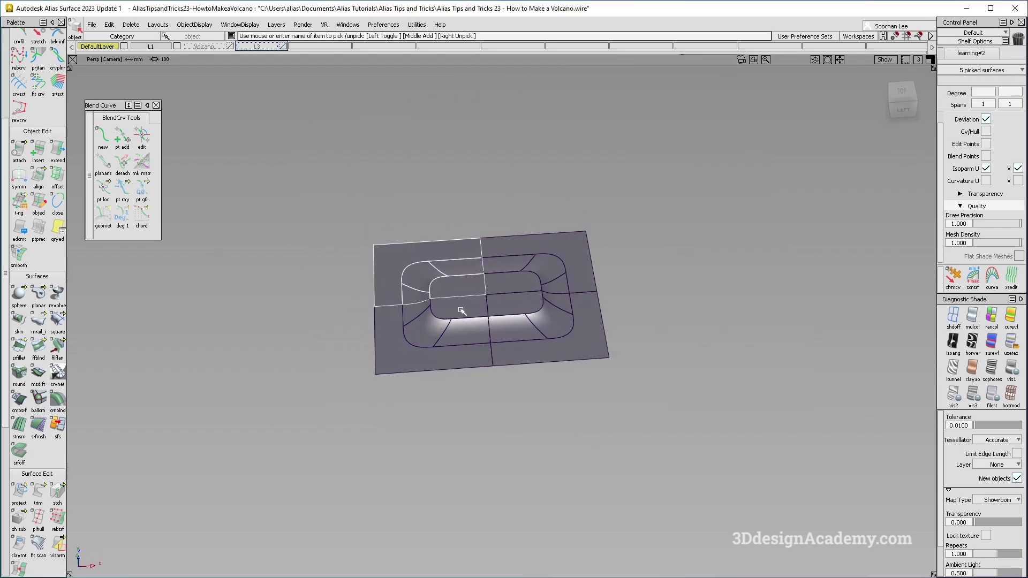
pyautogui.click(458, 316)
pyautogui.click(515, 310)
pyautogui.keyDown('alt'); pyautogui.keyDown('shift'); pyautogui.moveTo(512, 317); pyautogui.dragTo(527, 335); pyautogui.keyUp('shift'); pyautogui.keyUp('alt')
pyautogui.keyDown('alt'); pyautogui.keyDown('shift'); pyautogui.moveTo(428, 343); pyautogui.dragTo(470, 316, button='right'); pyautogui.keyUp('shift'); pyautogui.keyUp('alt')
pyautogui.click(470, 317)
pyautogui.keyDown('alt'); pyautogui.keyDown('shift'); pyautogui.moveTo(547, 279); pyautogui.dragTo(523, 308, button='right'); pyautogui.keyUp('shift'); pyautogui.keyUp('alt')
pyautogui.keyDown('alt'); pyautogui.keyDown('shift'); pyautogui.moveTo(523, 307); pyautogui.dragTo(499, 289); pyautogui.keyUp('shift'); pyautogui.keyUp('alt')
pyautogui.keyDown('ctrl'); pyautogui.keyDown('shift'); pyautogui.moveTo(498, 396); pyautogui.dragTo(493, 316); pyautogui.keyUp('shift'); pyautogui.keyUp('ctrl')
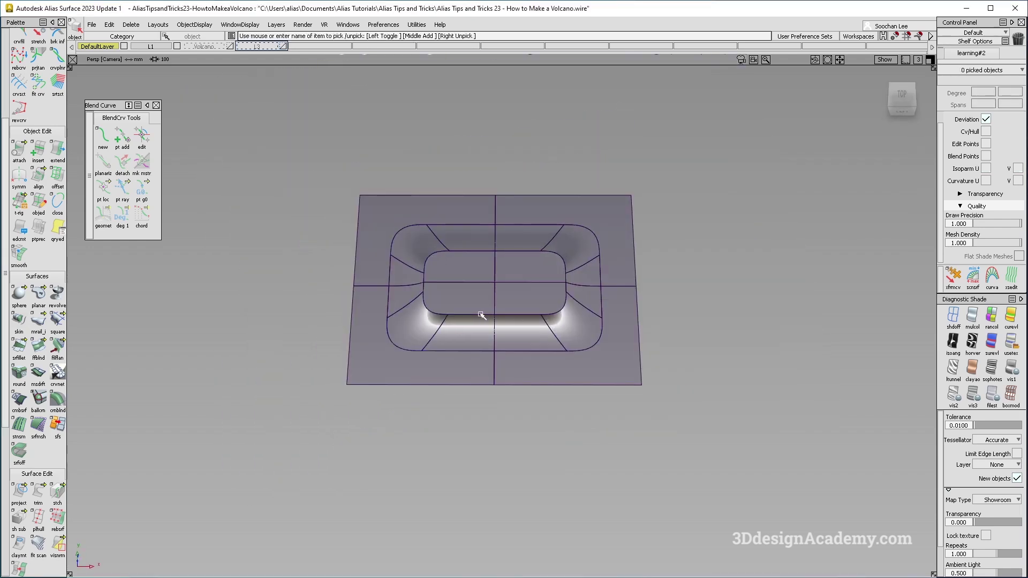
# Step: Assign all four quarters of the volcano to layer L1, then hide L1 and show layer L3
pyautogui.keyDown('alt'); pyautogui.keyDown('shift'); pyautogui.moveTo(719, 320); pyautogui.dragTo(709, 343); pyautogui.keyUp('shift'); pyautogui.keyUp('alt')
pyautogui.click(464, 247)
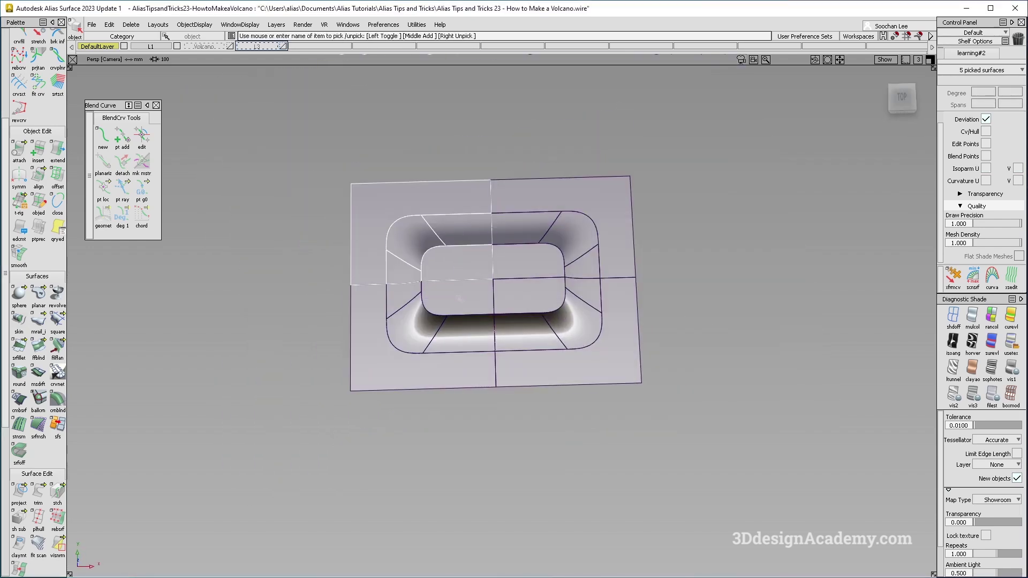
pyautogui.click(458, 315)
pyautogui.click(518, 313)
pyautogui.click(525, 257)
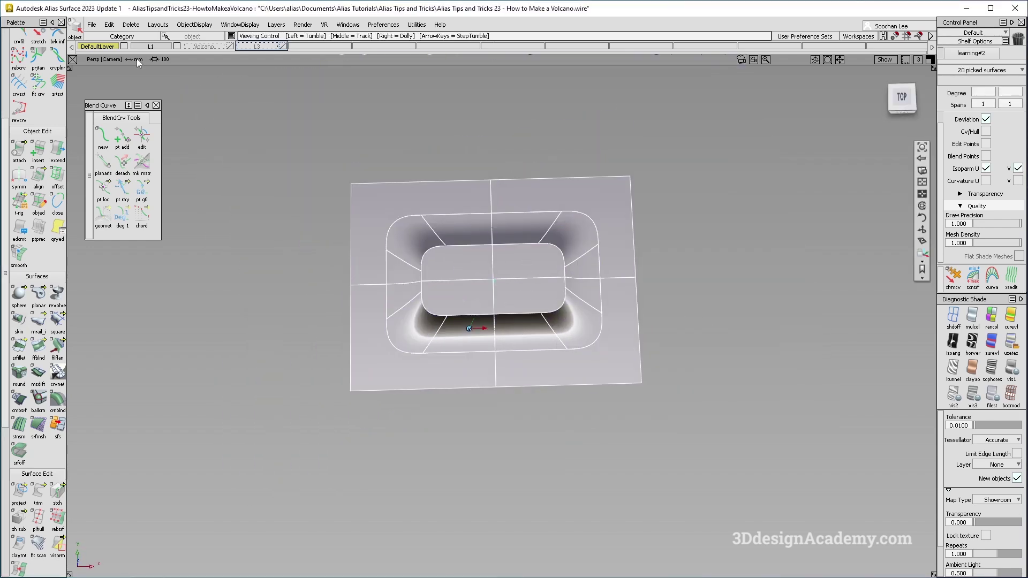
pyautogui.rightClick(164, 48)
pyautogui.click(174, 52)
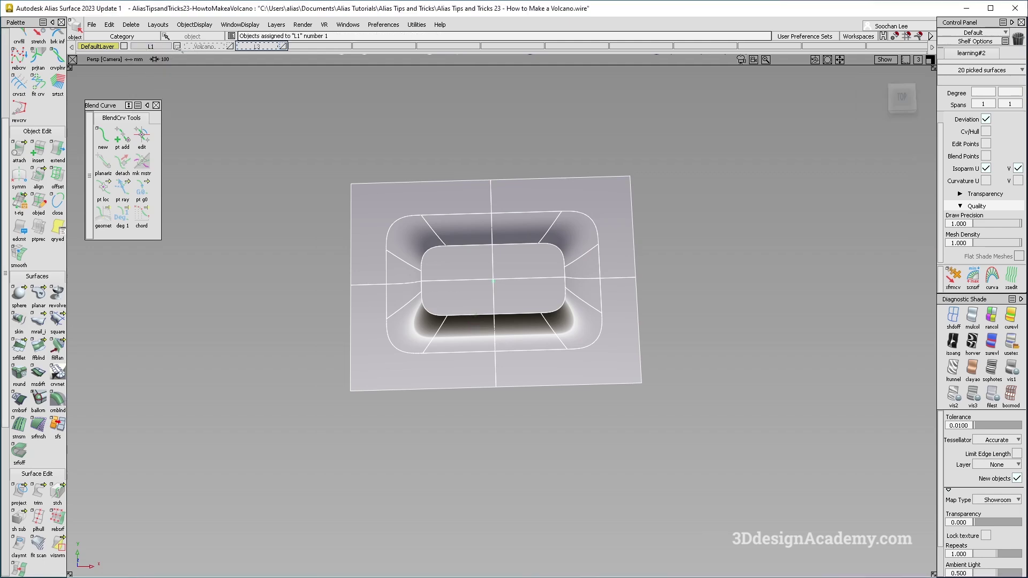
pyautogui.click(176, 46)
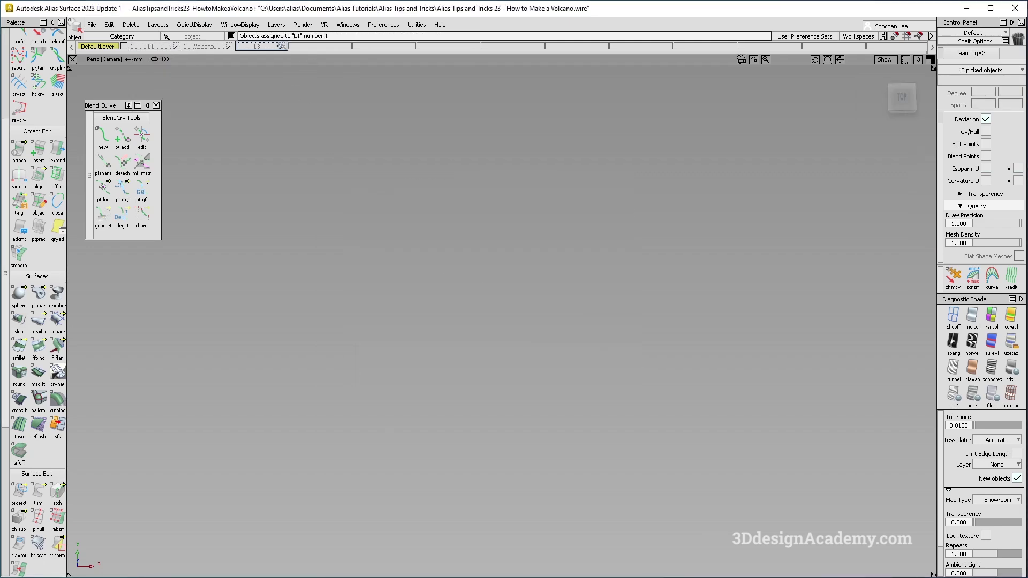
pyautogui.click(283, 46)
# Step: Untrim the raised rectangle to restore its trimmed rounded corner
pyautogui.keyDown('alt'); pyautogui.keyDown('shift'); pyautogui.moveTo(502, 310); pyautogui.dragTo(492, 281); pyautogui.keyUp('shift'); pyautogui.keyUp('alt')
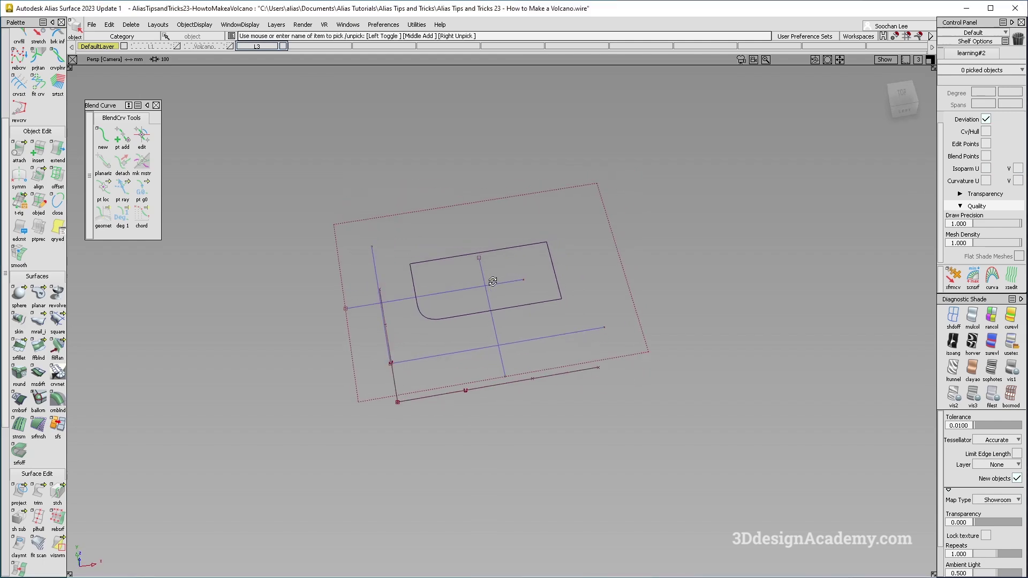
pyautogui.keyDown('ctrl'); pyautogui.keyDown('shift'); pyautogui.moveTo(569, 239); pyautogui.dragTo(515, 313); pyautogui.keyUp('shift'); pyautogui.keyUp('ctrl')
pyautogui.click(521, 306)
pyautogui.moveTo(42, 489); pyautogui.dragTo(78, 494)
pyautogui.keyDown('alt'); pyautogui.keyDown('shift'); pyautogui.moveTo(475, 367); pyautogui.dragTo(423, 348); pyautogui.keyUp('shift'); pyautogui.keyUp('alt')
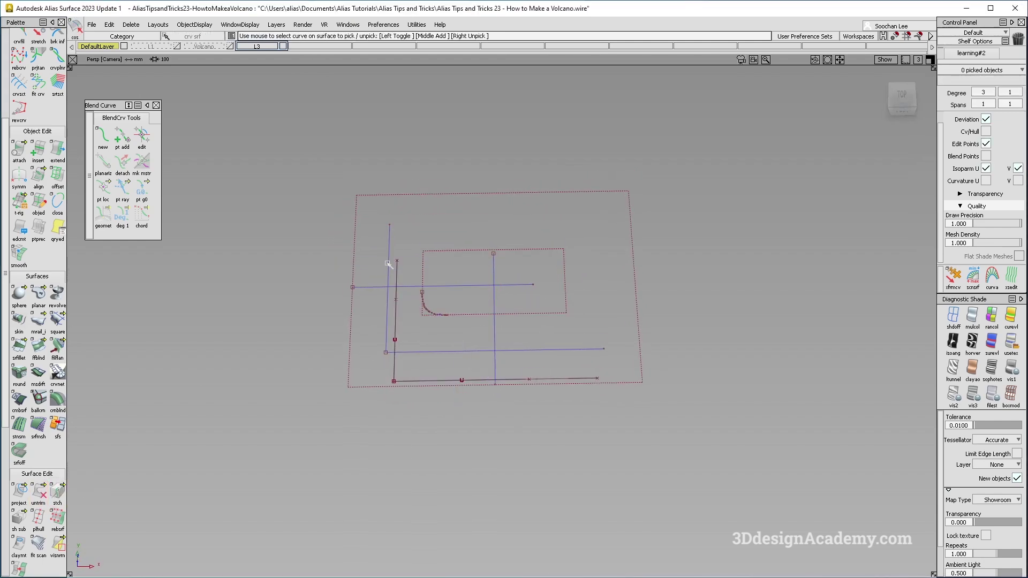
# Step: Delete the centre-line curves on the base plane and the rounded-corner curve on the raised rectangle
pyautogui.moveTo(385, 254); pyautogui.dragTo(604, 365)
pyautogui.click(360, 292)
pyautogui.press('Delete')
pyautogui.moveTo(421, 307); pyautogui.dragTo(516, 347)
pyautogui.press('Delete')
pyautogui.press('F5')
pyautogui.press('Delete')
pyautogui.press('Return')
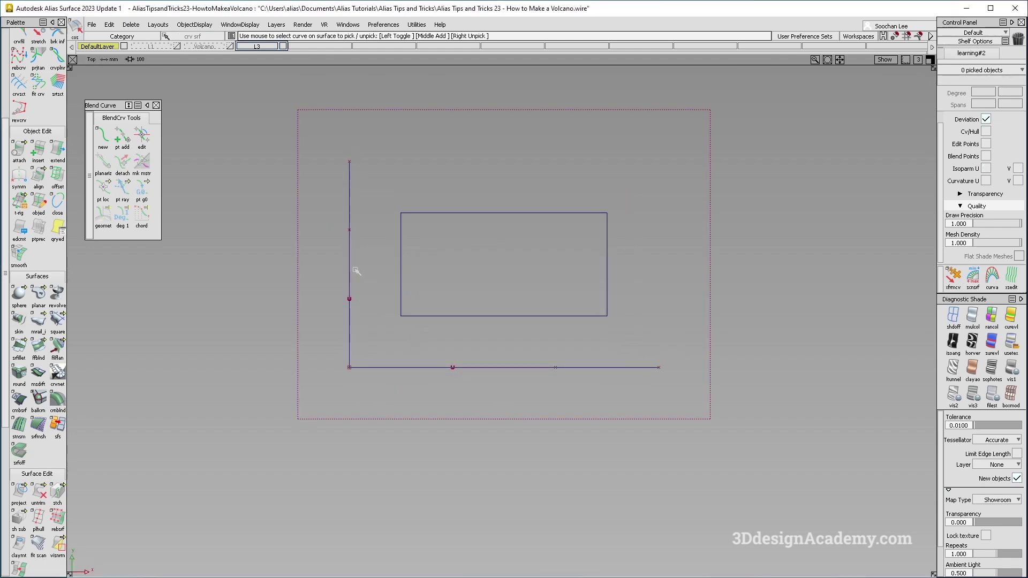
# Step: Offset the two straight construction curves inward toward the rectangle in the top view, with Blend turned off
pyautogui.press('F8')
pyautogui.press('F5')
pyautogui.moveTo(323, 337); pyautogui.dragTo(432, 433)
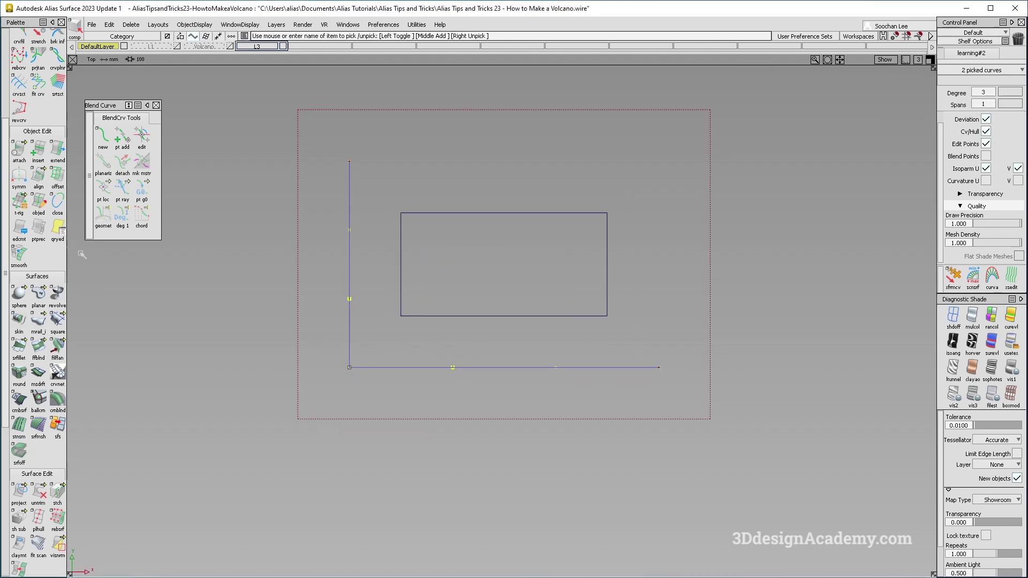
pyautogui.scroll(5, 42, 282)
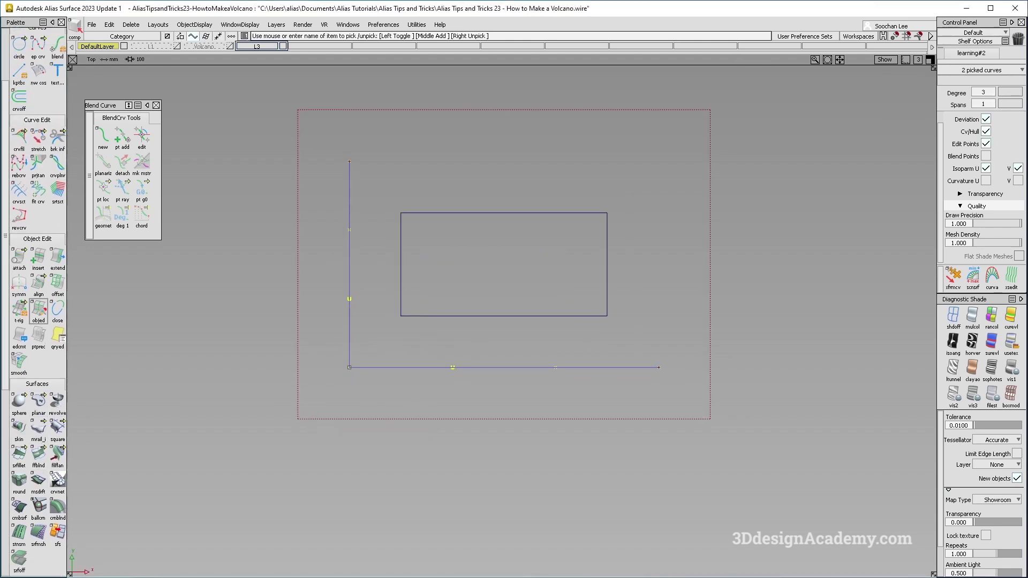
pyautogui.click(20, 151)
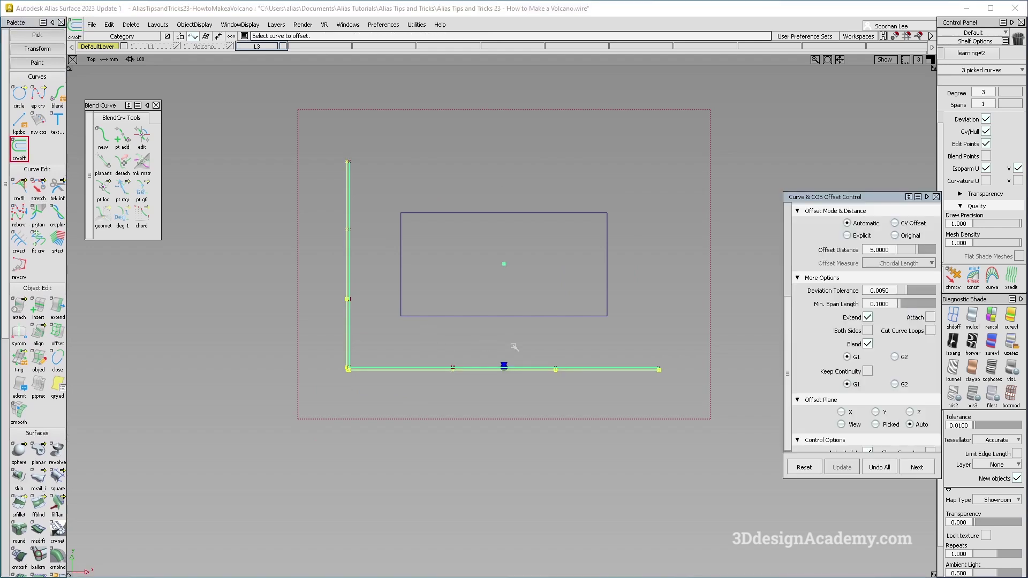
pyautogui.click(504, 366)
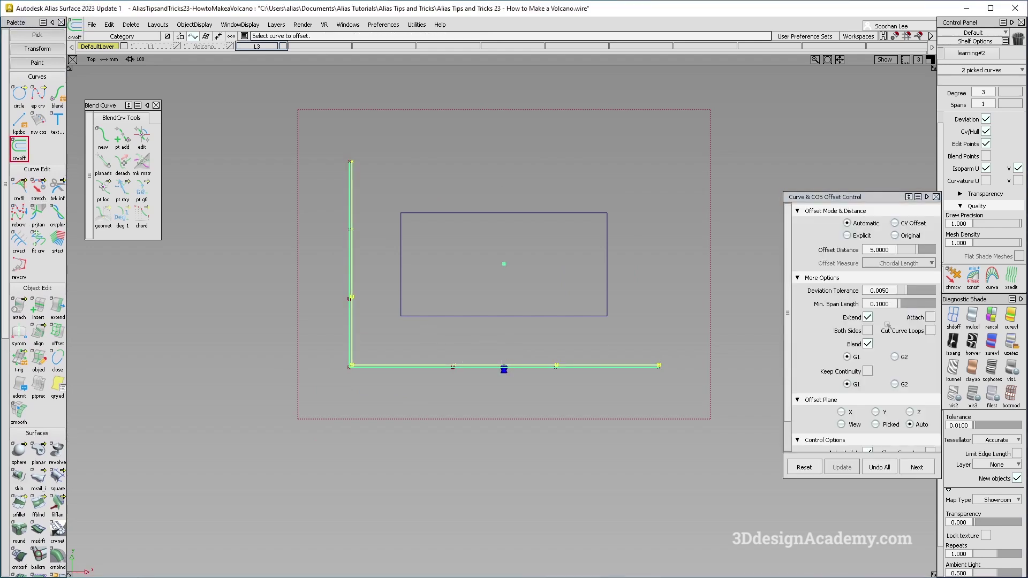
pyautogui.click(869, 344)
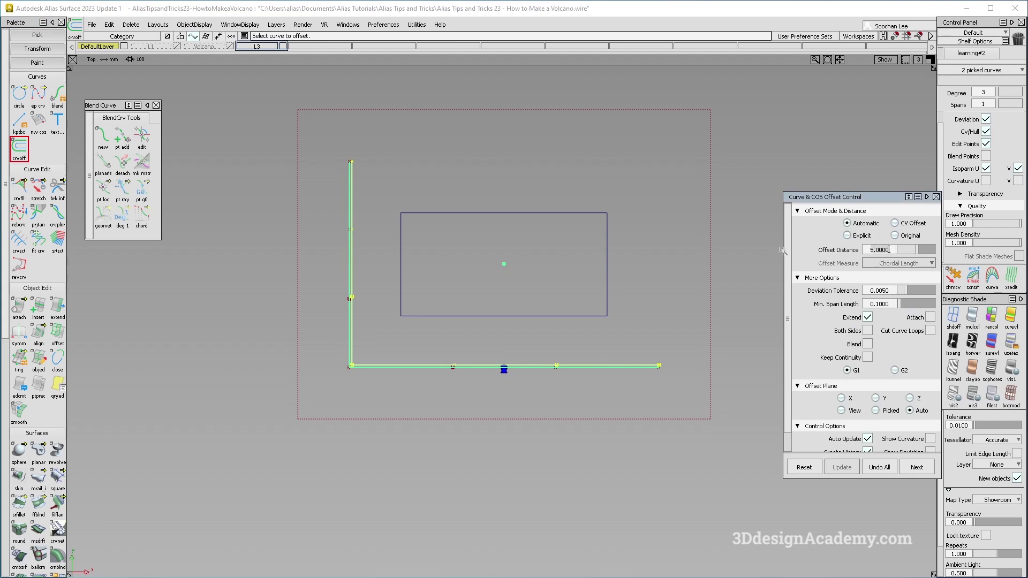
# Step: Try offset distances of 20 and 3 for the two curves
pyautogui.click(877, 250)
pyautogui.write('20')
pyautogui.press('Return')
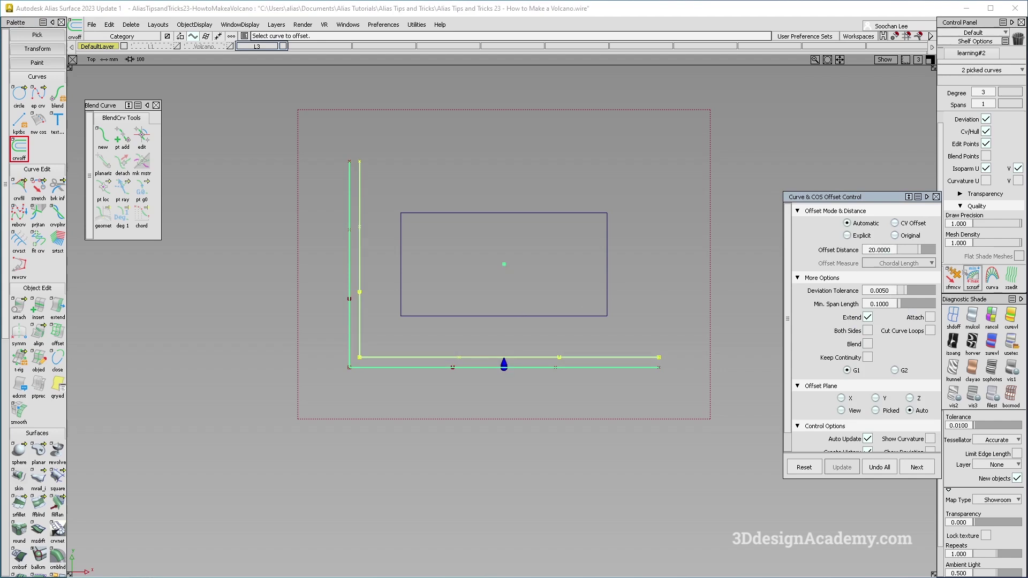
pyautogui.write('3')
pyautogui.press('Return')
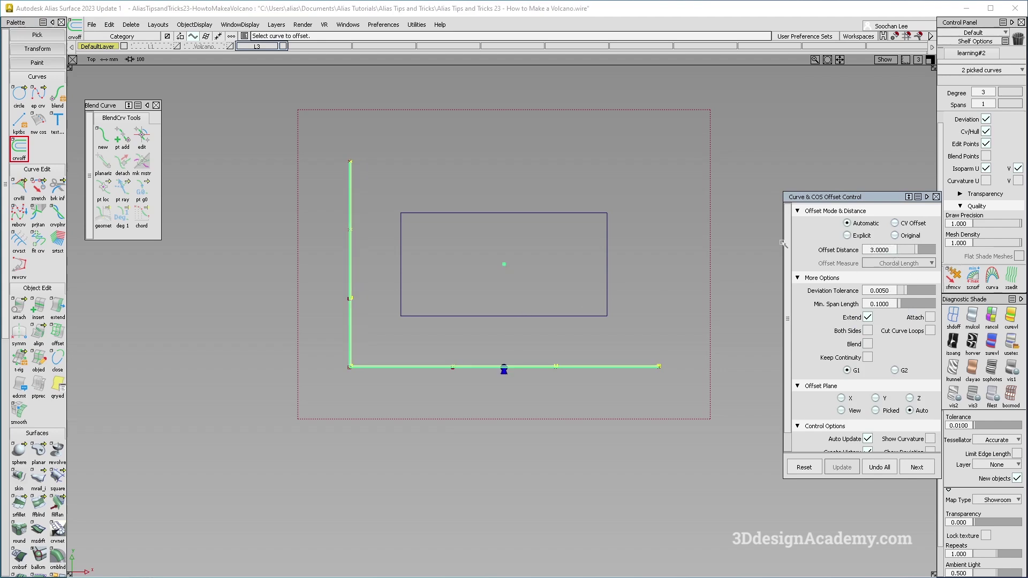
# Step: Set the curve offset distance to 30 and return to the perspective view
pyautogui.click(881, 250)
pyautogui.write('30')
pyautogui.press('Return')
pyautogui.press('F8')
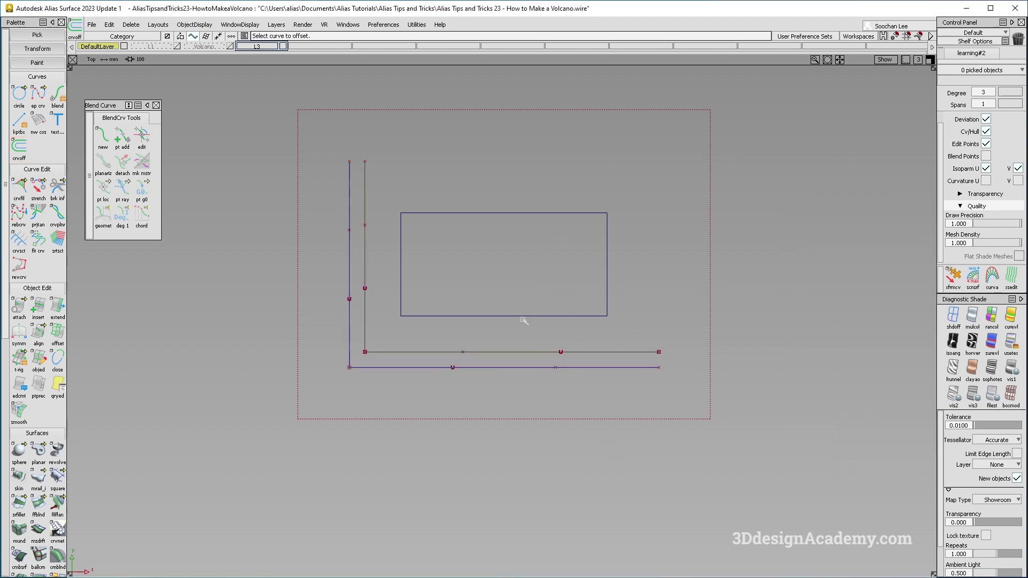
# Step: Shade the model with the multi-color diagnostic shader and clear the selection
pyautogui.click(973, 315)
pyautogui.keyDown('alt'); pyautogui.keyDown('shift'); pyautogui.moveTo(367, 334); pyautogui.dragTo(369, 391); pyautogui.keyUp('shift'); pyautogui.keyUp('alt')
pyautogui.keyDown('ctrl'); pyautogui.keyDown('shift'); pyautogui.moveTo(369, 399); pyautogui.dragTo(348, 256); pyautogui.keyUp('shift'); pyautogui.keyUp('ctrl')
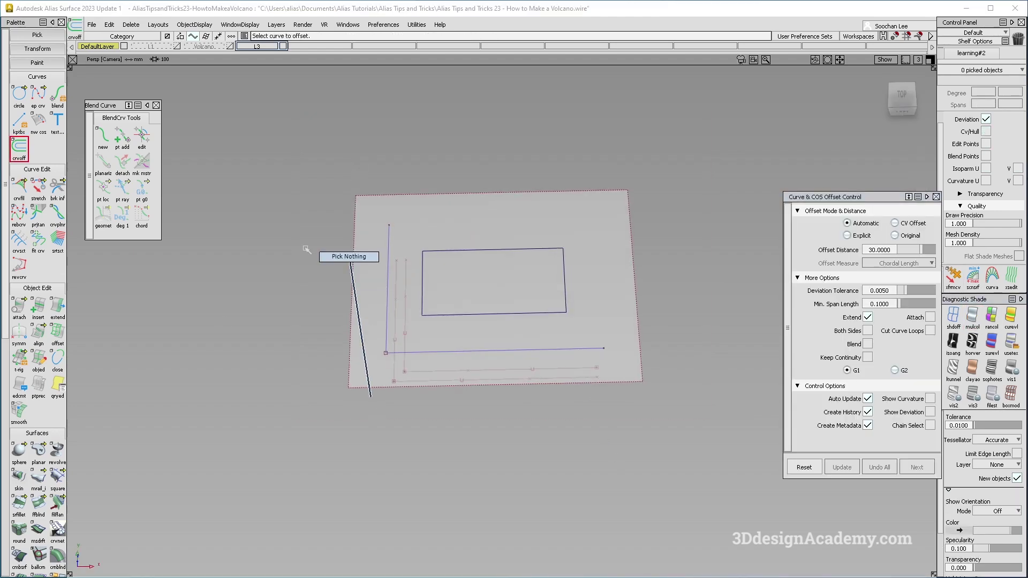
# Step: Project the two offset curves along Z onto the base plane as curves on surface
pyautogui.press('F5')
pyautogui.scroll(-3, 32, 482)
pyautogui.click(20, 527)
pyautogui.click(402, 344)
pyautogui.moveTo(356, 343); pyautogui.dragTo(371, 357)
pyautogui.press('F8')
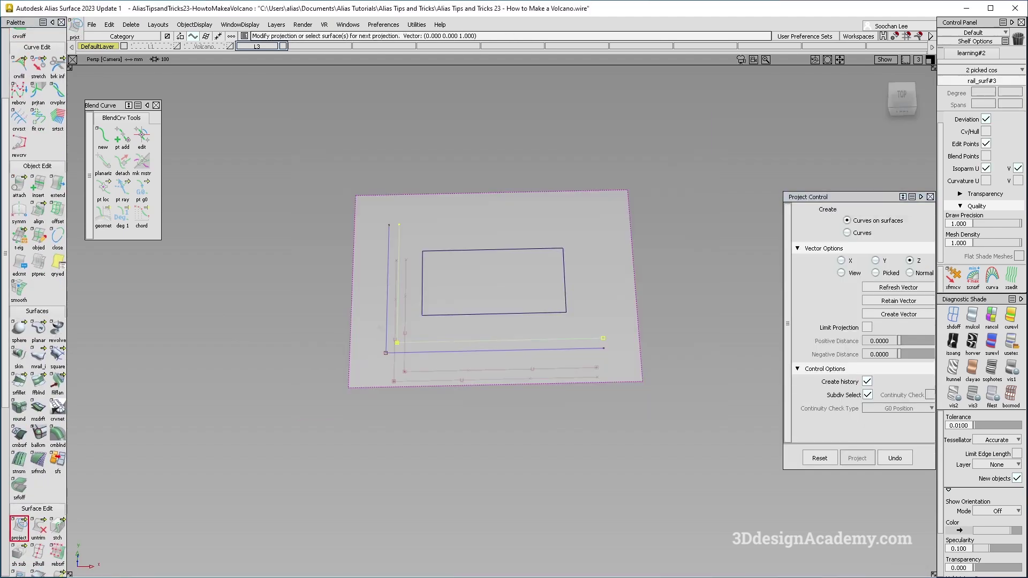
# Step: Build a freeform blend from the shorter inner projected curve to the rectangle's short edge, with G0 Position on both sides and Default start flow
pyautogui.keyDown('alt'); pyautogui.keyDown('shift'); pyautogui.moveTo(485, 298); pyautogui.dragTo(530, 310); pyautogui.keyUp('shift'); pyautogui.keyUp('alt')
pyautogui.keyDown('alt'); pyautogui.keyDown('shift'); pyautogui.moveTo(530, 311); pyautogui.dragTo(584, 326, button='right'); pyautogui.keyUp('shift'); pyautogui.keyUp('alt')
pyautogui.keyDown('ctrl'); pyautogui.keyDown('shift'); pyautogui.moveTo(394, 399); pyautogui.dragTo(377, 257); pyautogui.keyUp('shift'); pyautogui.keyUp('ctrl')
pyautogui.click(55, 427)
pyautogui.click(38, 381)
pyautogui.click(356, 304)
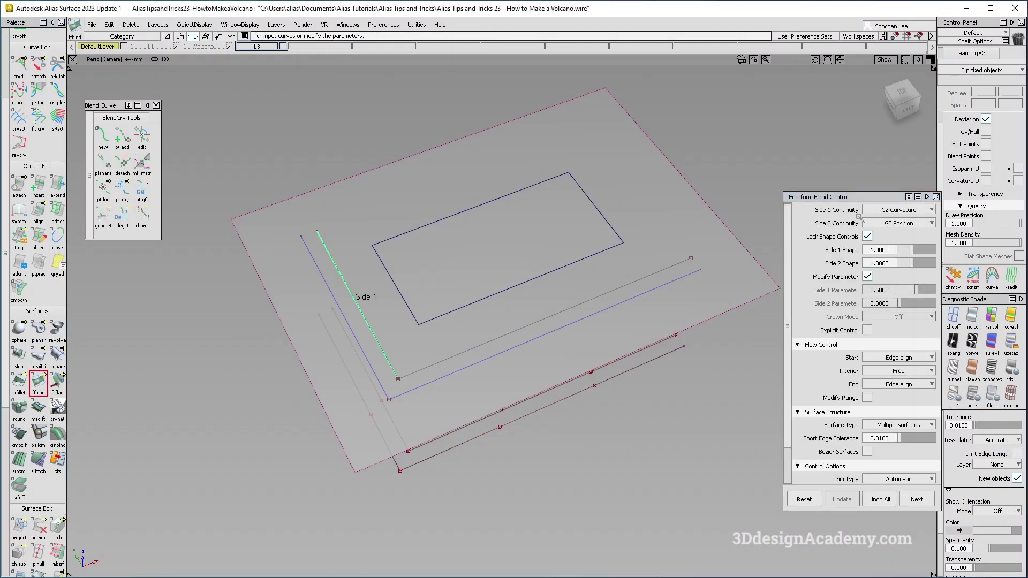
pyautogui.click(902, 211)
pyautogui.click(902, 222)
pyautogui.click(399, 294)
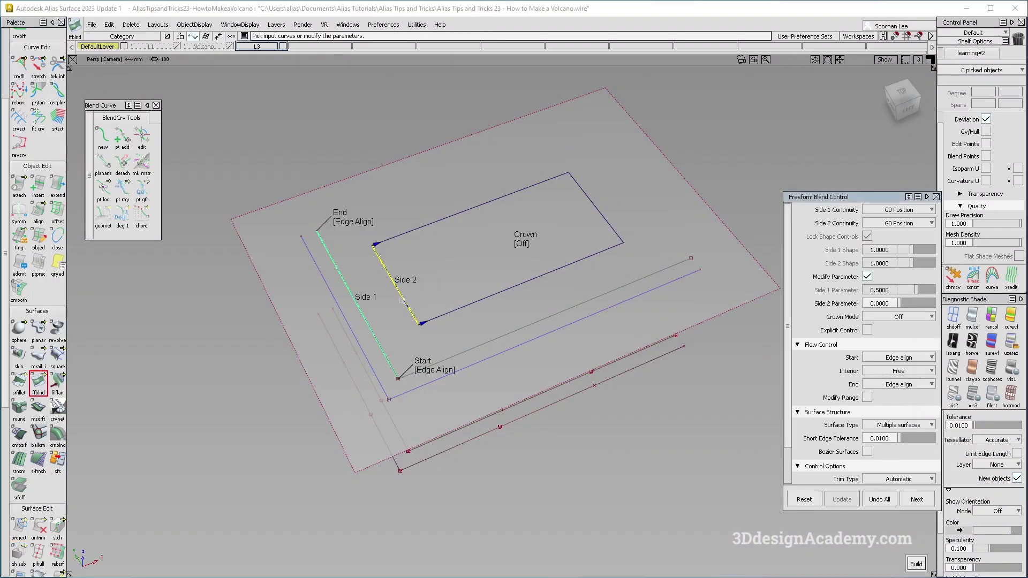
pyautogui.click(442, 369)
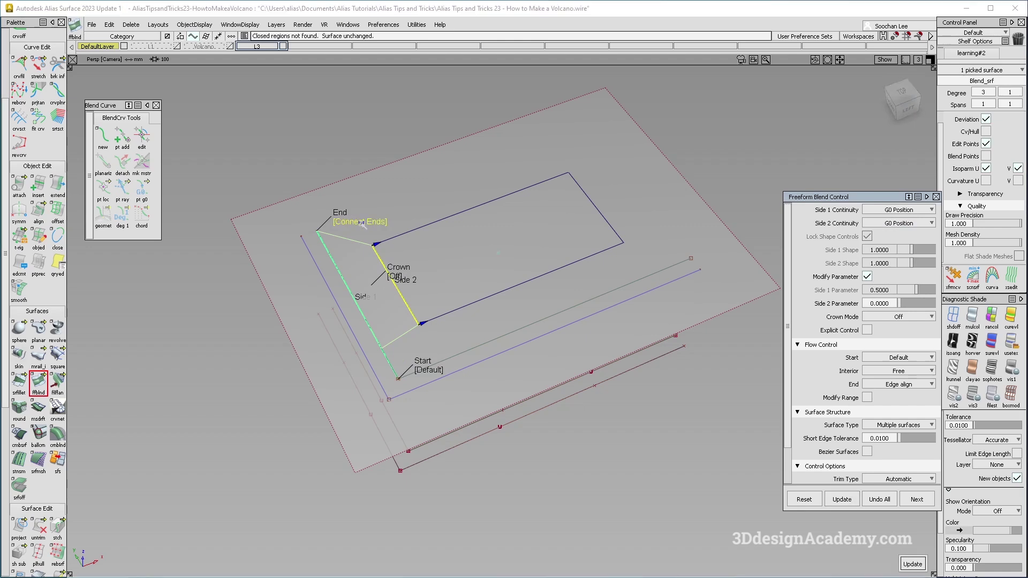
# Step: Build a second G0 freeform blend between the rectangle's long edge and the longer inner projected curve
pyautogui.click(515, 331)
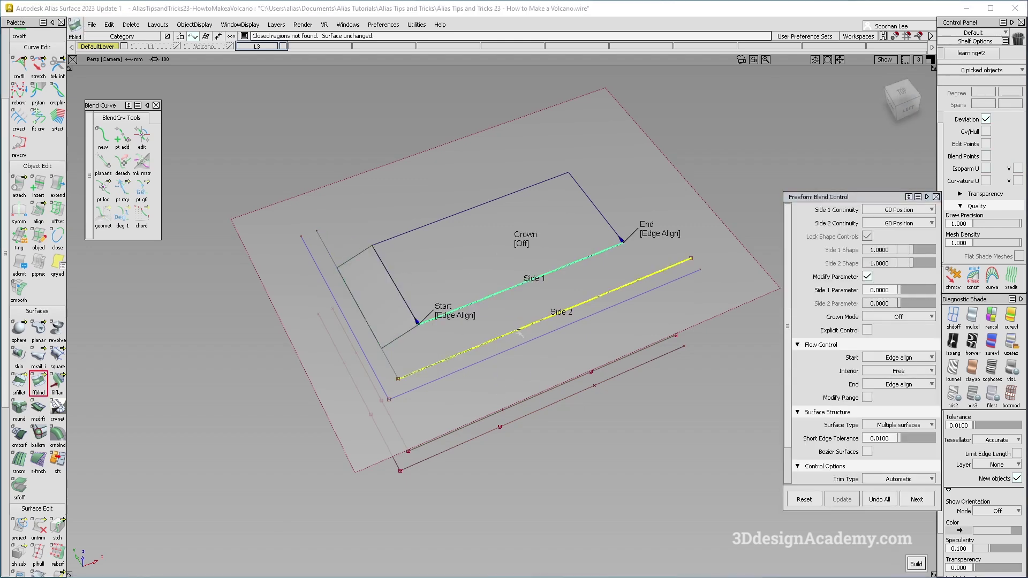
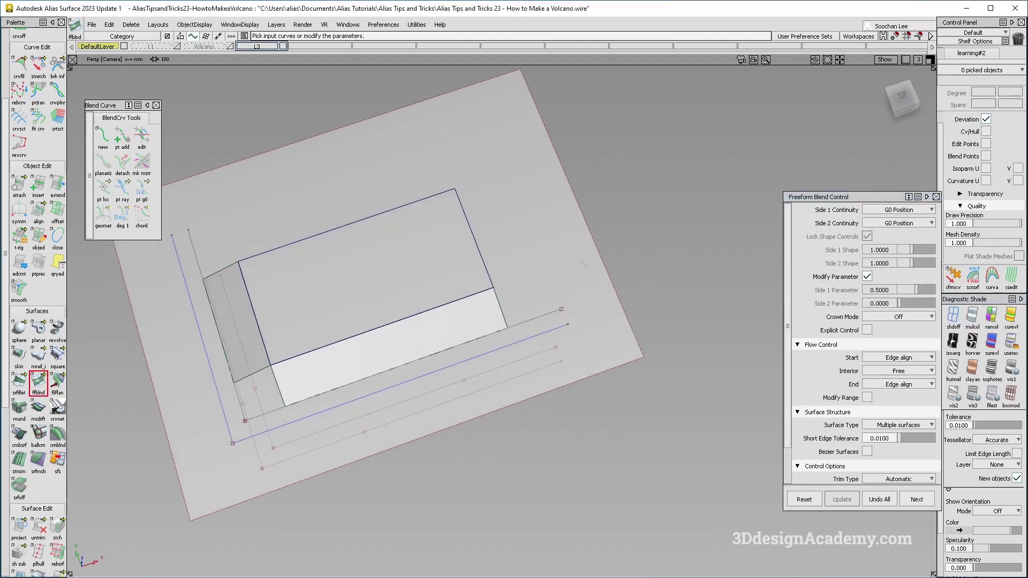
pyautogui.keyDown('alt'); pyautogui.keyDown('shift'); pyautogui.moveTo(486, 323); pyautogui.dragTo(464, 337); pyautogui.keyUp('shift'); pyautogui.keyUp('alt')
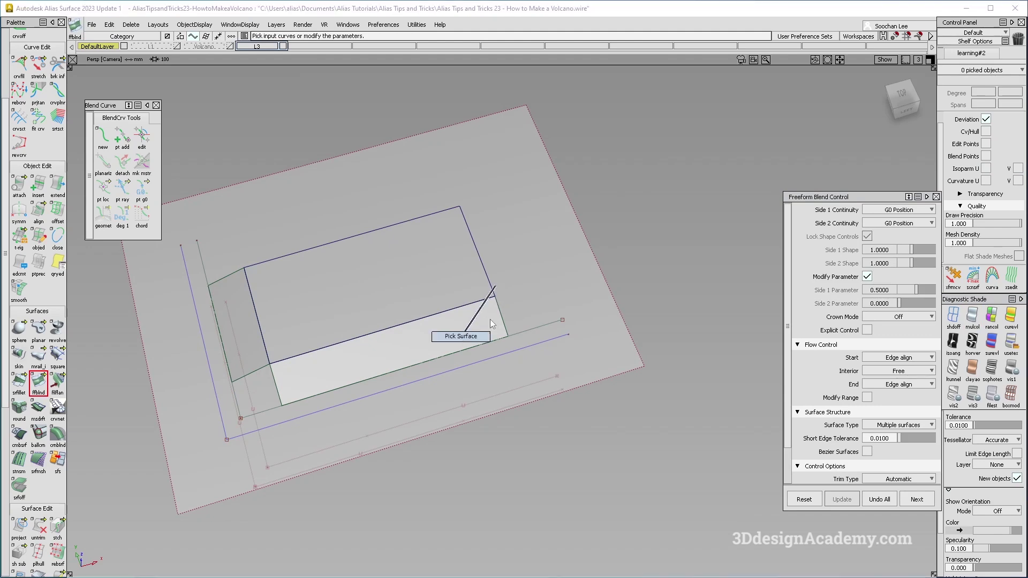
pyautogui.click(494, 327)
pyautogui.keyDown('alt'); pyautogui.keyDown('shift'); pyautogui.moveTo(494, 328); pyautogui.dragTo(429, 348); pyautogui.keyUp('shift'); pyautogui.keyUp('alt')
pyautogui.keyDown('ctrl'); pyautogui.keyDown('shift'); pyautogui.moveTo(429, 347); pyautogui.dragTo(431, 418); pyautogui.keyUp('shift'); pyautogui.keyUp('ctrl')
# Step: Set up a Surface Fillet between the base plane and the short-side wall, flipping the wall's normal outward
pyautogui.press('F5')
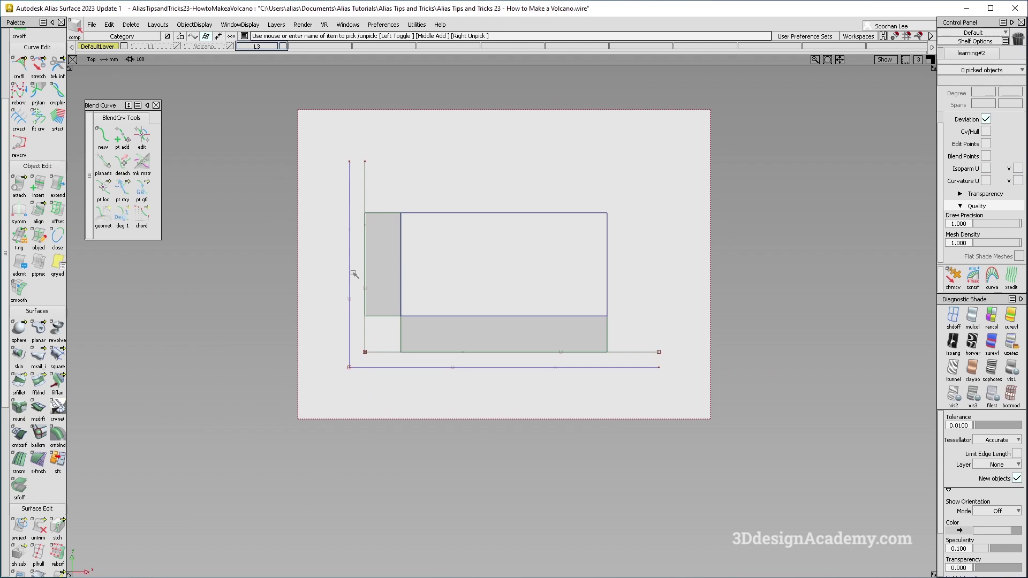
pyautogui.keyDown('ctrl'); pyautogui.keyDown('shift'); pyautogui.moveTo(419, 428); pyautogui.dragTo(374, 280); pyautogui.keyUp('shift'); pyautogui.keyUp('ctrl')
pyautogui.doubleClick(19, 384)
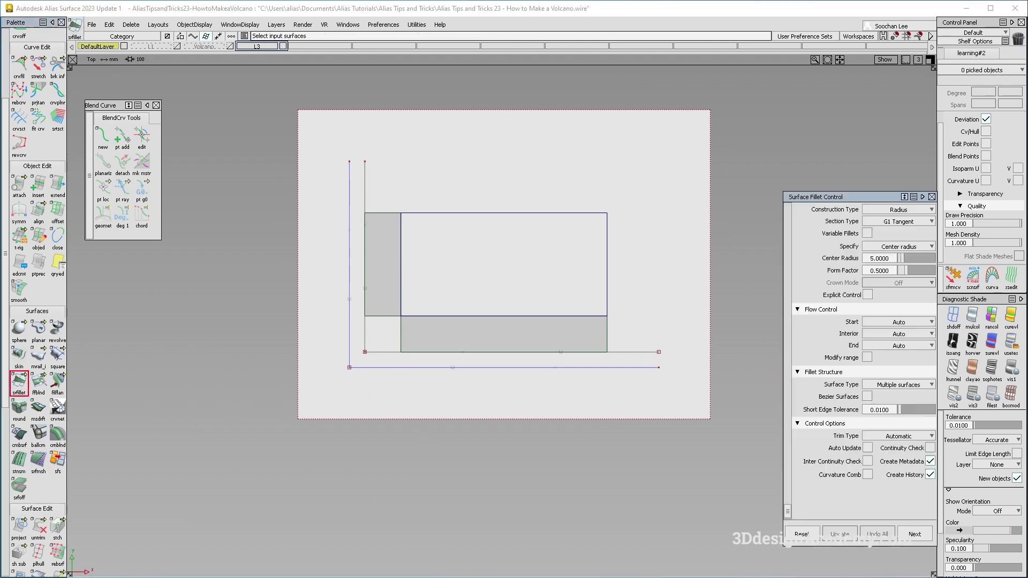
pyautogui.click(385, 275)
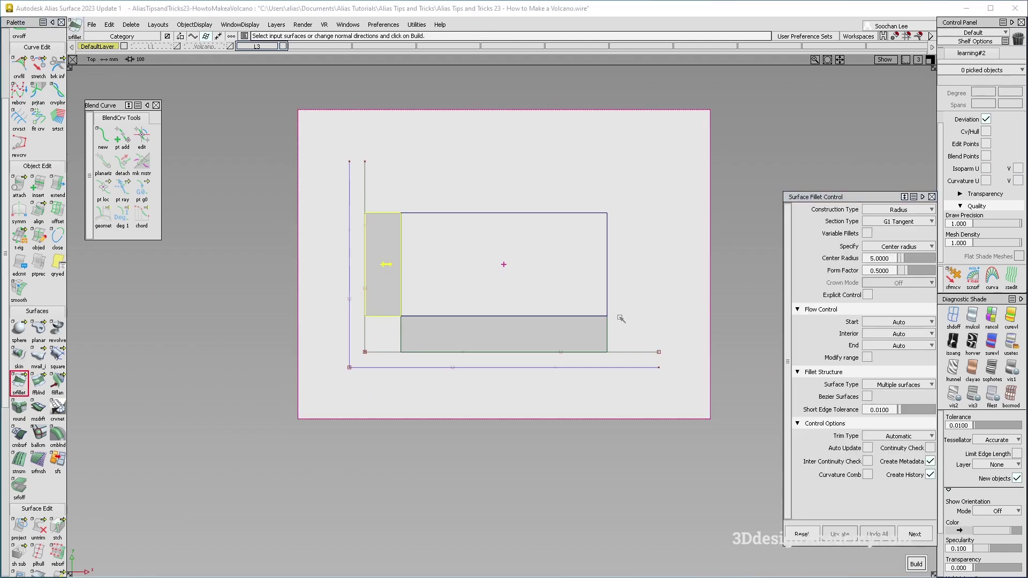
pyautogui.keyDown('alt'); pyautogui.keyDown('shift'); pyautogui.moveTo(440, 269); pyautogui.dragTo(459, 254); pyautogui.keyUp('shift'); pyautogui.keyUp('alt')
pyautogui.keyDown('alt'); pyautogui.keyDown('shift'); pyautogui.moveTo(454, 324); pyautogui.dragTo(447, 272); pyautogui.keyUp('shift'); pyautogui.keyUp('alt')
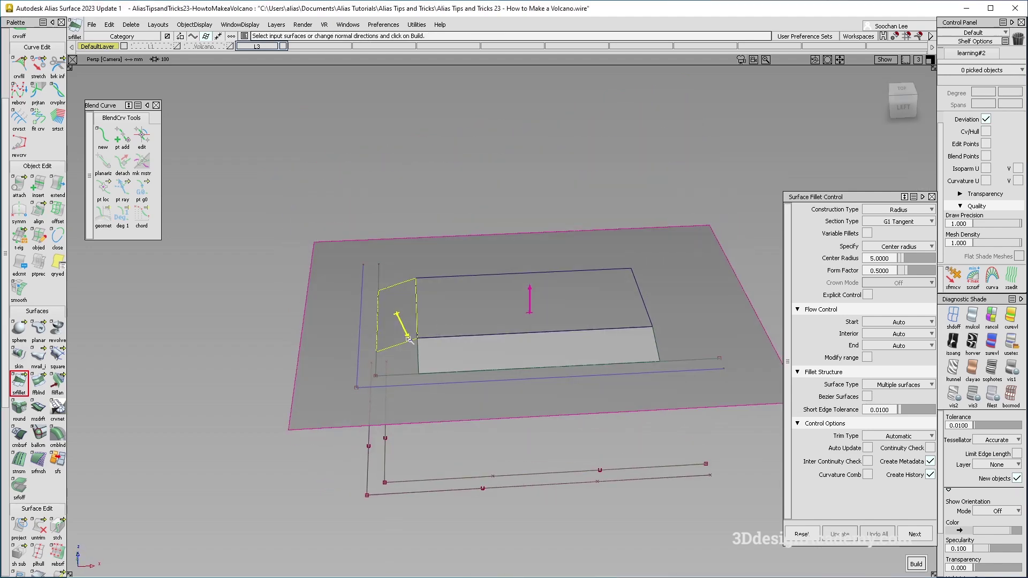
pyautogui.click(409, 340)
pyautogui.keyDown('alt'); pyautogui.keyDown('shift'); pyautogui.moveTo(411, 340); pyautogui.dragTo(412, 358); pyautogui.keyUp('shift'); pyautogui.keyUp('alt')
# Step: Set the surface fillet's construction type to Build Theoretical and its section type to G2 Curvature
pyautogui.click(910, 211)
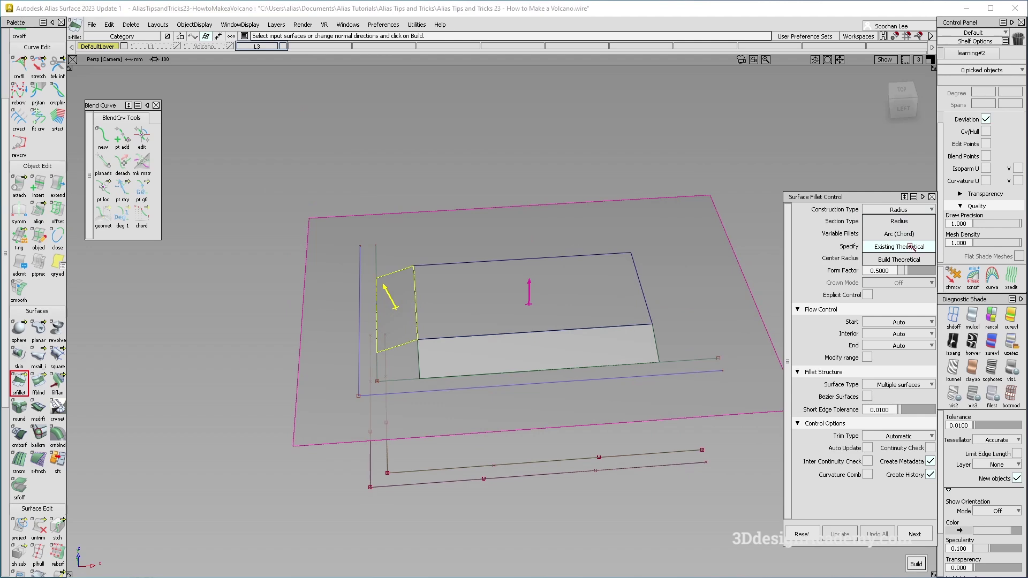
pyautogui.click(910, 259)
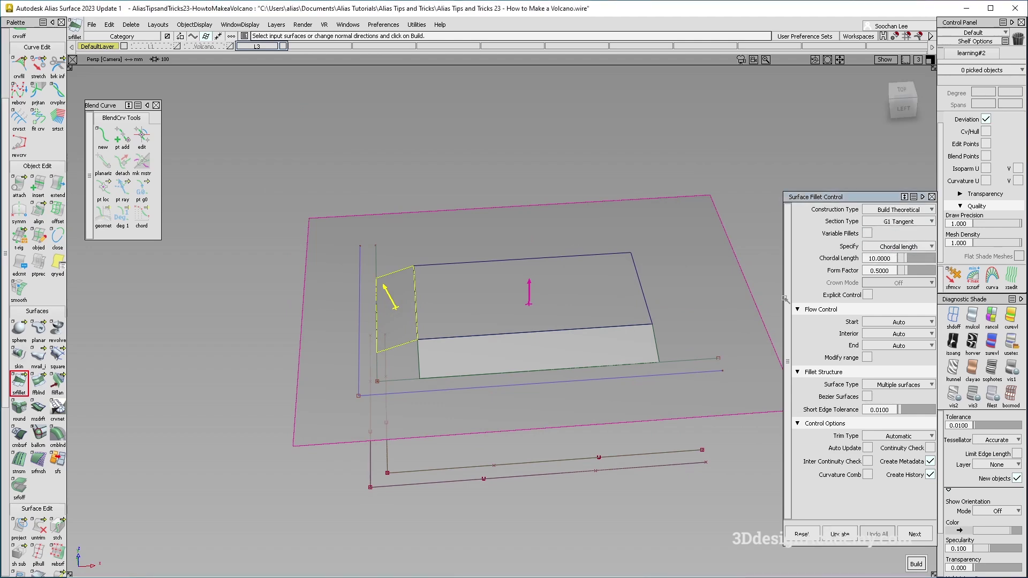
pyautogui.click(906, 221)
pyautogui.click(900, 245)
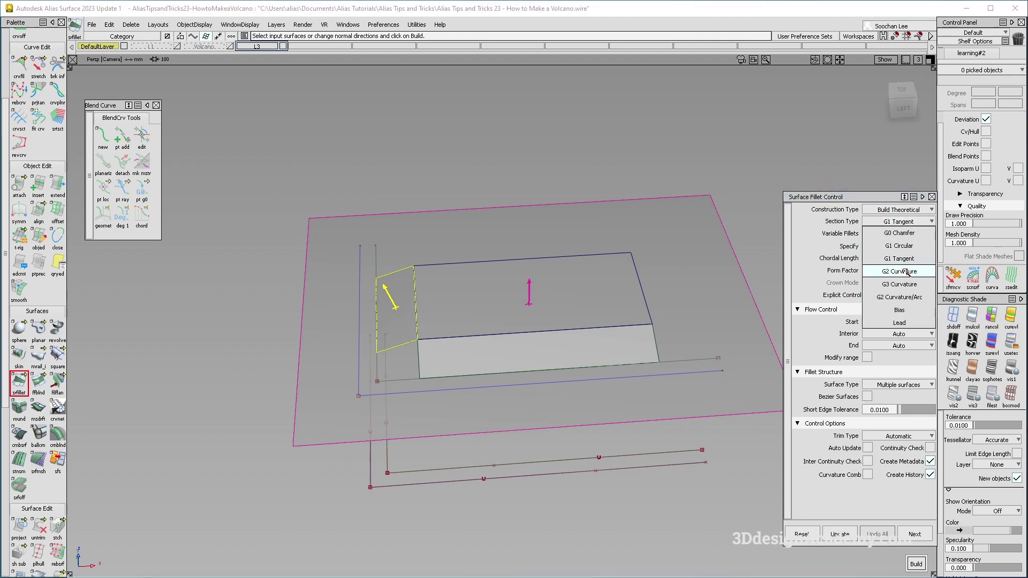
pyautogui.keyDown('alt'); pyautogui.keyDown('shift'); pyautogui.moveTo(408, 332); pyautogui.dragTo(421, 374); pyautogui.keyUp('shift'); pyautogui.keyUp('alt')
pyautogui.click(895, 271)
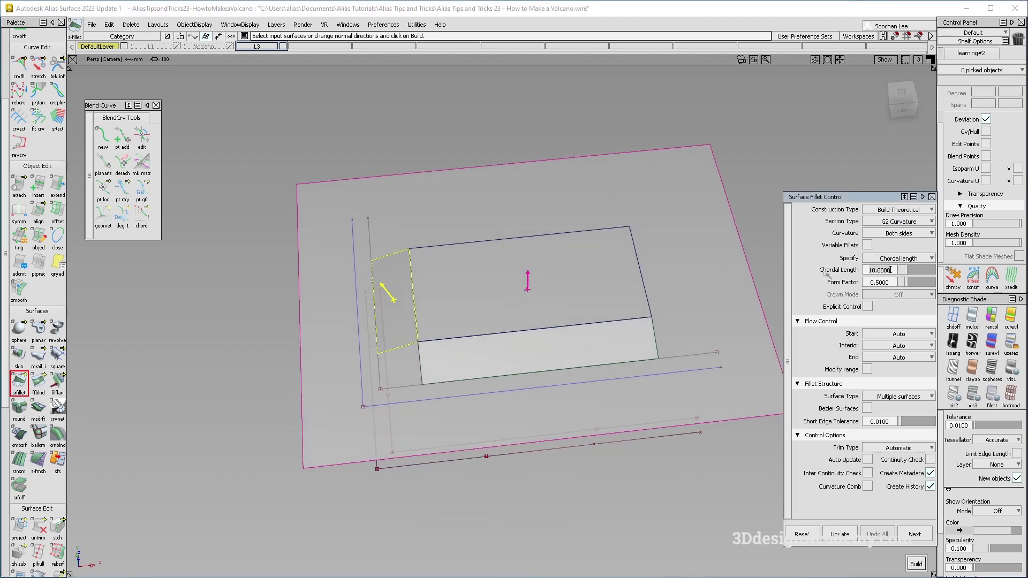
# Step: Build the short-side fillet with a chordal length of 50 and a form factor of 1
pyautogui.write('50')
pyautogui.press('Return')
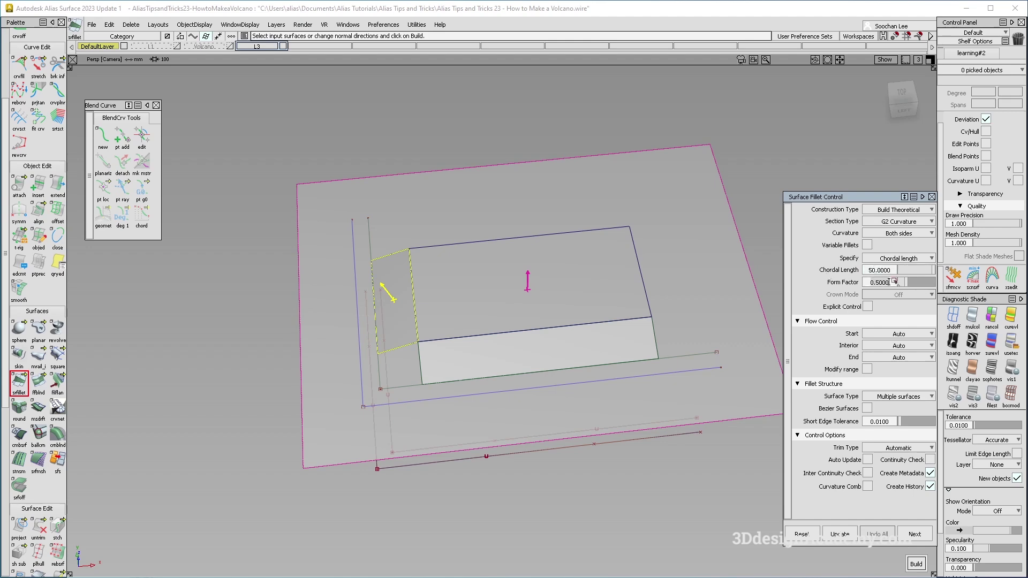
pyautogui.press('Return')
pyautogui.press('space')
pyautogui.keyDown('alt'); pyautogui.keyDown('shift'); pyautogui.moveTo(442, 334); pyautogui.dragTo(441, 324); pyautogui.keyUp('shift'); pyautogui.keyUp('alt')
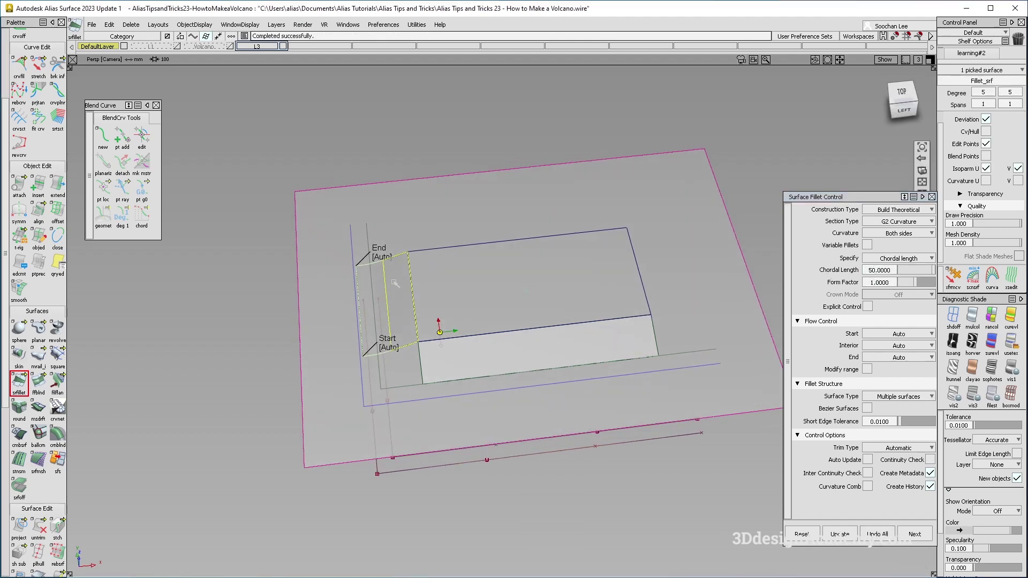
# Step: Set the fillet's chordal length to 100 with Default start, interior and end flow, and build a matching fillet between the long-side wall and base plane
pyautogui.click(889, 271)
pyautogui.write('100')
pyautogui.press('Return')
pyautogui.click(899, 334)
pyautogui.click(900, 346)
pyautogui.click(899, 358)
pyautogui.click(899, 369)
pyautogui.click(905, 345)
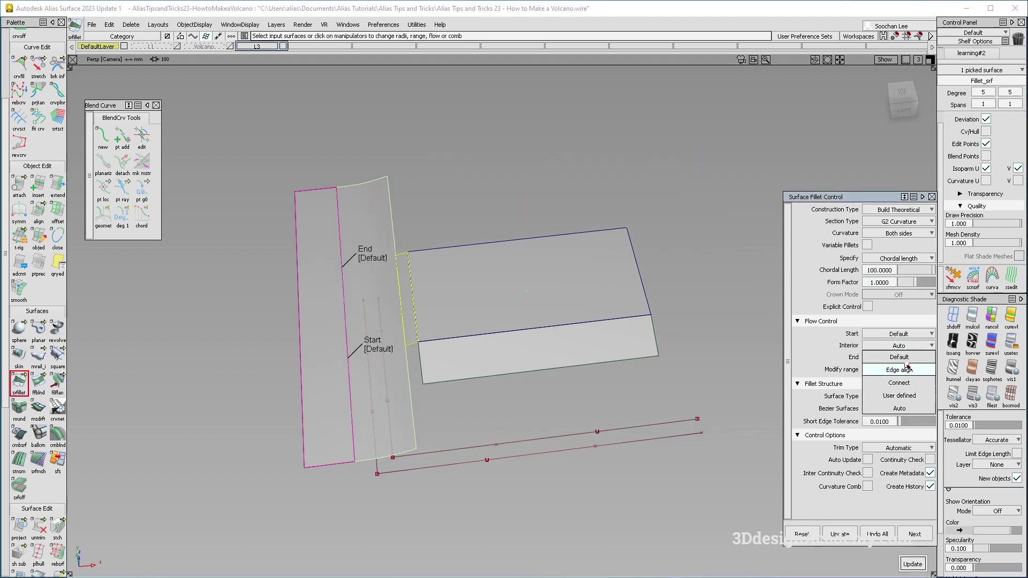
pyautogui.click(900, 357)
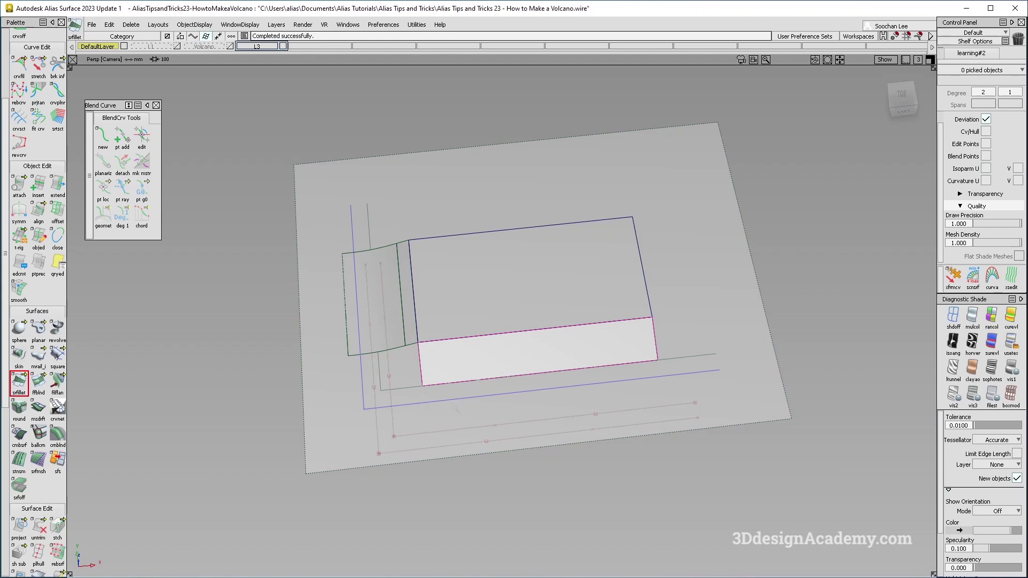
pyautogui.click(454, 408)
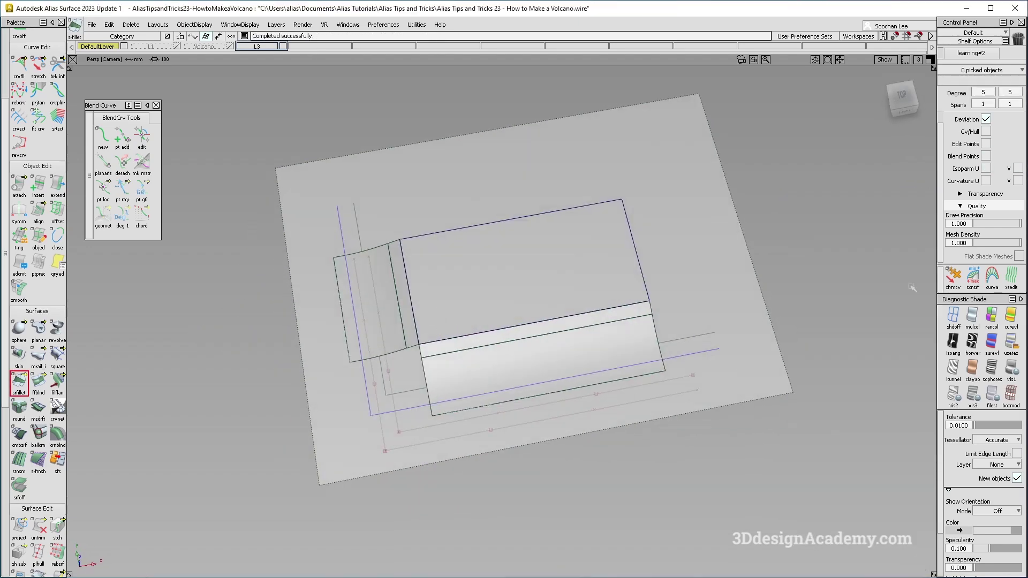
# Step: Examine the shape of both fillets under showroom reflection shading and in a top wireframe view
pyautogui.click(1011, 341)
pyautogui.hotkey('alt', 'm')
pyautogui.moveTo(402, 266)
pyautogui.keyDown('alt'); pyautogui.keyDown('shift'); pyautogui.mouseDown()
pyautogui.moveTo(471, 298)
pyautogui.moveTo(479, 262)
pyautogui.moveTo(427, 339)
pyautogui.moveTo(414, 386)
pyautogui.mouseUp(); pyautogui.keyUp('shift'); pyautogui.keyUp('alt')
pyautogui.keyDown('ctrl'); pyautogui.keyDown('shift'); pyautogui.moveTo(413, 386); pyautogui.dragTo(430, 252); pyautogui.keyUp('shift'); pyautogui.keyUp('ctrl')
pyautogui.keyDown('alt'); pyautogui.keyDown('shift'); pyautogui.moveTo(430, 246); pyautogui.dragTo(482, 211, button='right'); pyautogui.keyUp('shift'); pyautogui.keyUp('alt')
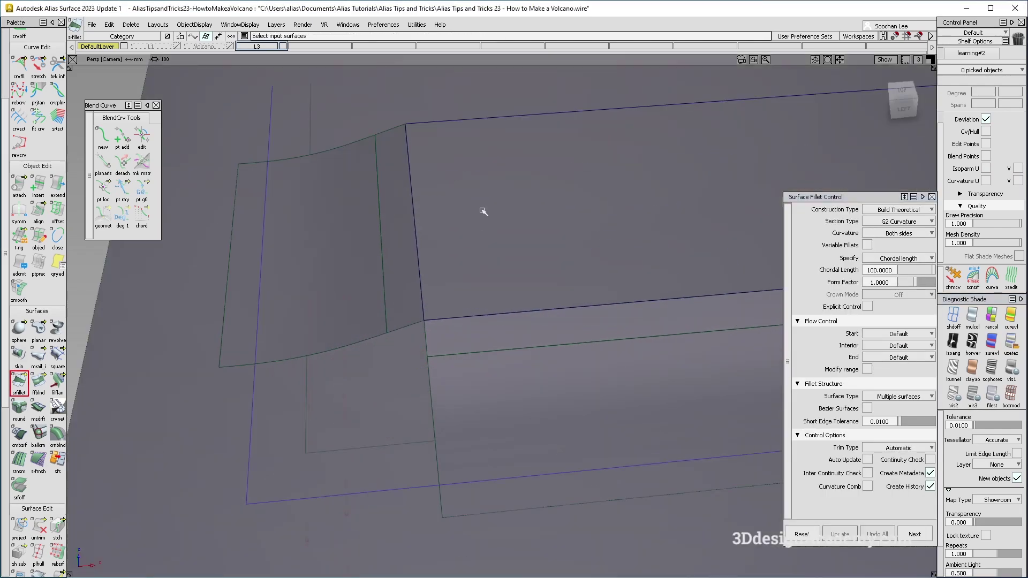
pyautogui.keyDown('ctrl'); pyautogui.keyDown('shift'); pyautogui.moveTo(483, 212); pyautogui.dragTo(444, 267); pyautogui.keyUp('shift'); pyautogui.keyUp('ctrl')
pyautogui.click(383, 273)
pyautogui.keyDown('ctrl'); pyautogui.keyDown('shift'); pyautogui.moveTo(375, 269); pyautogui.dragTo(393, 321, button='right'); pyautogui.keyUp('shift'); pyautogui.keyUp('ctrl')
pyautogui.keyDown('alt'); pyautogui.keyDown('shift'); pyautogui.moveTo(474, 322); pyautogui.dragTo(448, 344, button='right'); pyautogui.keyUp('shift'); pyautogui.keyUp('alt')
pyautogui.keyDown('alt'); pyautogui.keyDown('shift'); pyautogui.moveTo(447, 345); pyautogui.dragTo(429, 299); pyautogui.keyUp('shift'); pyautogui.keyUp('alt')
pyautogui.keyDown('alt'); pyautogui.keyDown('shift'); pyautogui.moveTo(371, 322); pyautogui.dragTo(461, 370); pyautogui.keyUp('shift'); pyautogui.keyUp('alt')
pyautogui.keyDown('alt'); pyautogui.keyDown('shift'); pyautogui.moveTo(461, 370); pyautogui.dragTo(390, 413, button='right'); pyautogui.keyUp('shift'); pyautogui.keyUp('alt')
pyautogui.keyDown('ctrl'); pyautogui.keyDown('shift'); pyautogui.moveTo(602, 435); pyautogui.dragTo(611, 327); pyautogui.keyUp('shift'); pyautogui.keyUp('ctrl')
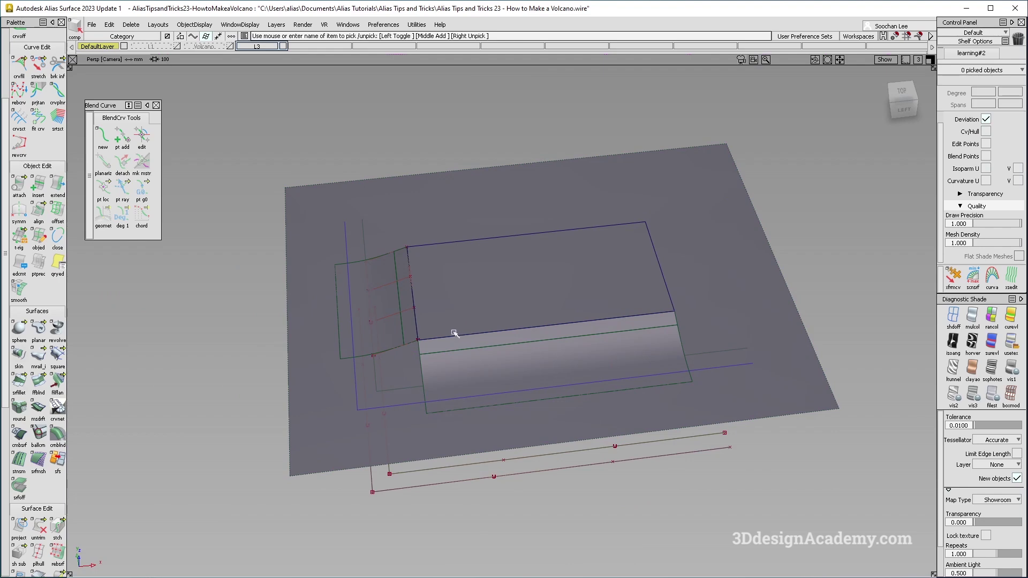
pyautogui.keyDown('alt'); pyautogui.keyDown('shift'); pyautogui.moveTo(417, 349); pyautogui.dragTo(423, 394); pyautogui.keyUp('shift'); pyautogui.keyUp('alt')
pyautogui.press('F5')
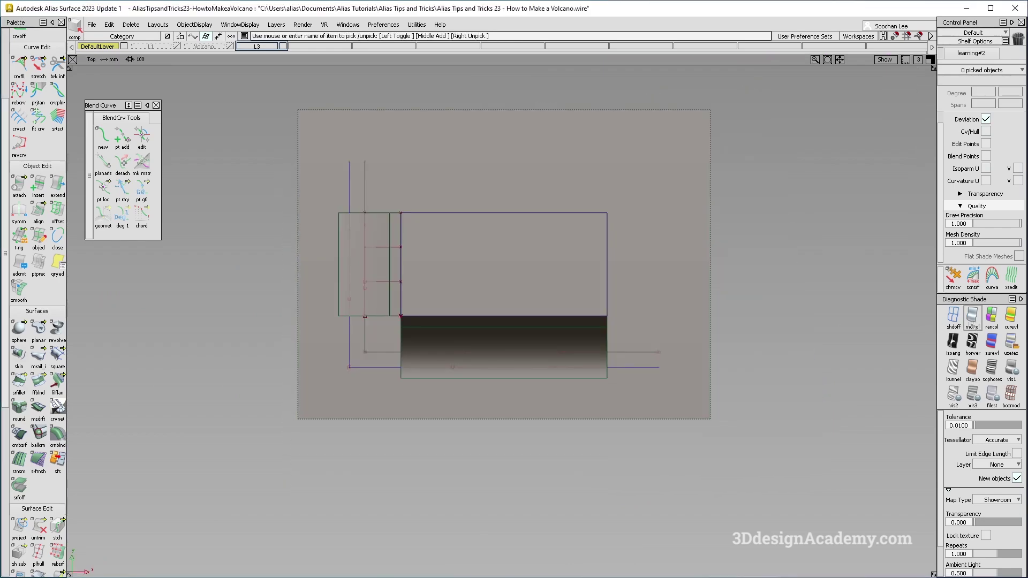
pyautogui.click(972, 320)
pyautogui.scroll(3, 399, 316)
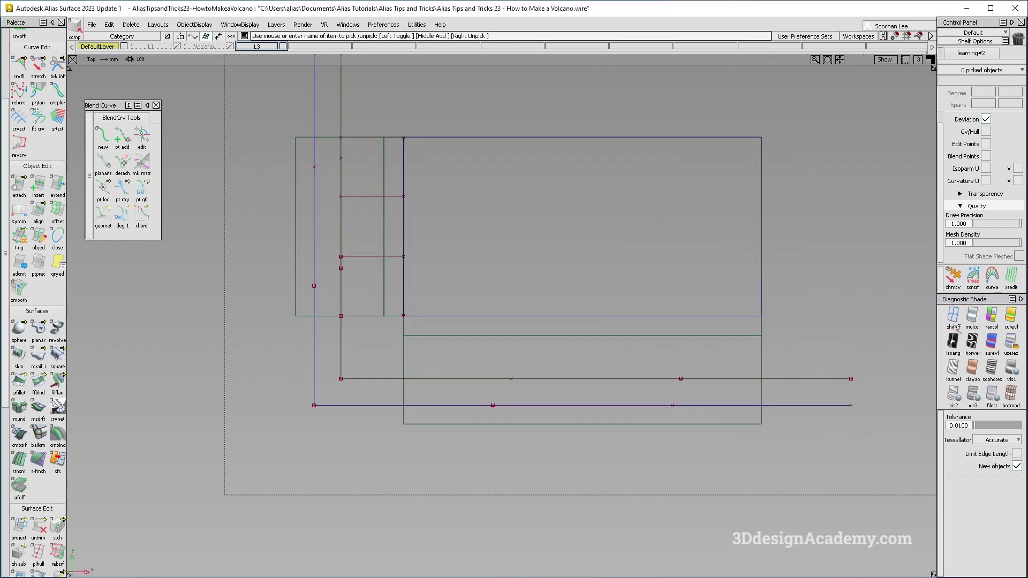
pyautogui.press('F8')
pyautogui.click(972, 317)
# Step: Delete the construction history of the fillets and the rest of the model
pyautogui.keyDown('ctrl'); pyautogui.keyDown('shift'); pyautogui.moveTo(424, 259); pyautogui.dragTo(360, 356); pyautogui.keyUp('shift'); pyautogui.keyUp('ctrl')
pyautogui.click(394, 337)
pyautogui.click(433, 372)
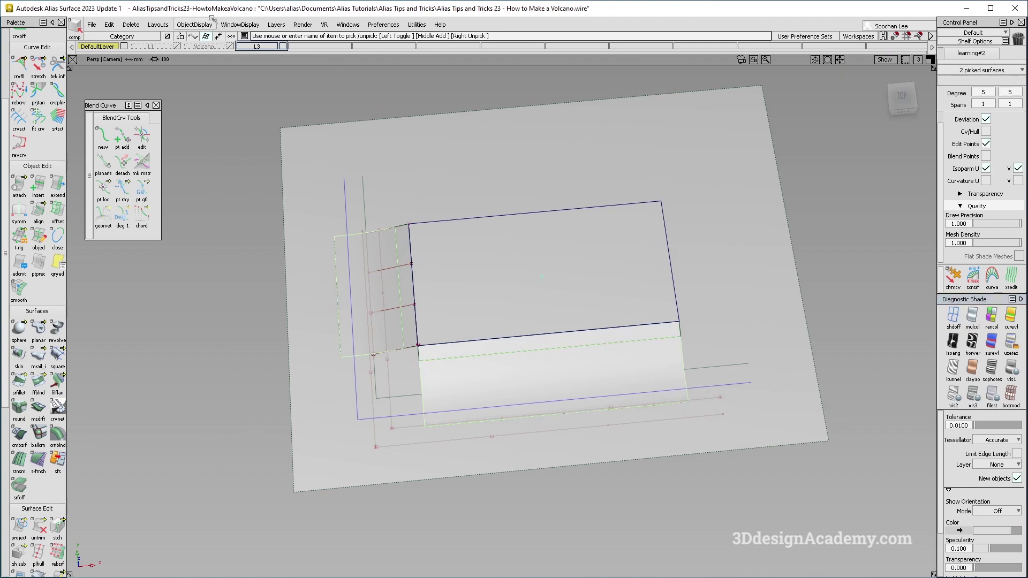
pyautogui.click(133, 25)
pyautogui.click(141, 52)
pyautogui.keyDown('ctrl'); pyautogui.keyDown('shift'); pyautogui.moveTo(403, 333); pyautogui.dragTo(332, 439); pyautogui.keyUp('shift'); pyautogui.keyUp('ctrl')
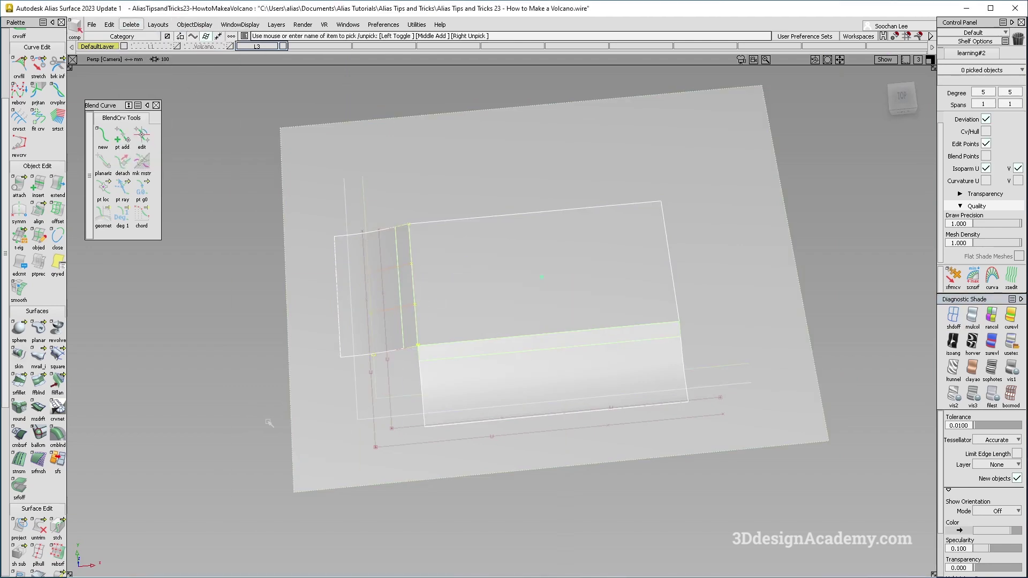
pyautogui.click(130, 24)
pyautogui.click(142, 48)
# Step: Assign the offset construction curves to a new layer and hide that layer
pyautogui.keyDown('ctrl'); pyautogui.keyDown('shift'); pyautogui.moveTo(324, 306); pyautogui.dragTo(305, 359); pyautogui.keyUp('shift'); pyautogui.keyUp('ctrl')
pyautogui.click(283, 25)
pyautogui.click(292, 39)
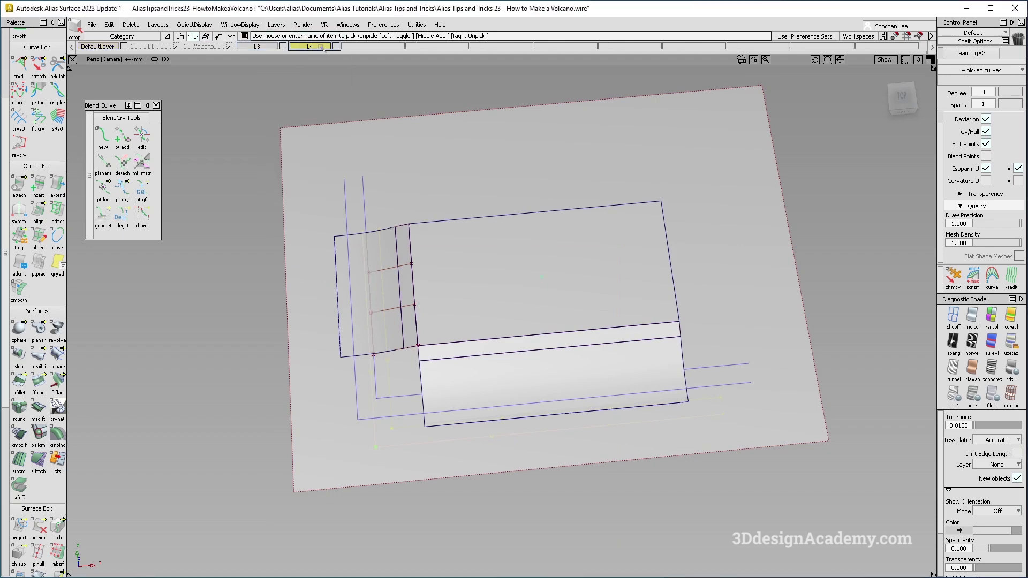
pyautogui.click(322, 49)
pyautogui.click(322, 55)
pyautogui.middleClick(325, 48)
pyautogui.keyDown('alt'); pyautogui.keyDown('shift'); pyautogui.moveTo(405, 378); pyautogui.dragTo(412, 301); pyautogui.keyUp('shift'); pyautogui.keyUp('alt')
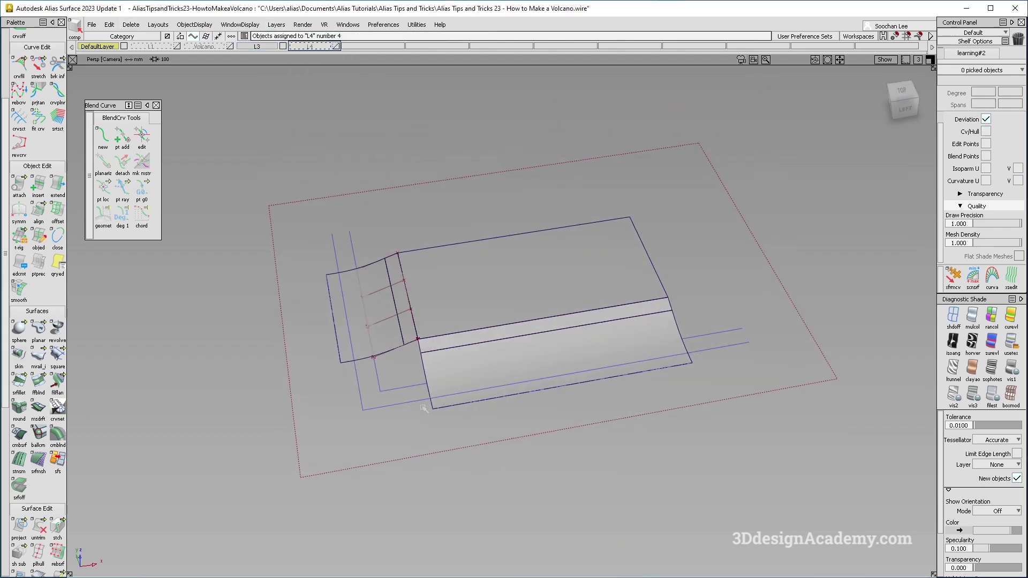
# Step: Delete the leftover projected curves on the base plane around the open corner
pyautogui.keyDown('ctrl'); pyautogui.keyDown('shift'); pyautogui.moveTo(410, 398); pyautogui.dragTo(406, 403); pyautogui.keyUp('shift'); pyautogui.keyUp('ctrl')
pyautogui.moveTo(355, 379); pyautogui.dragTo(403, 424)
pyautogui.press('Delete')
pyautogui.press('Return')
pyautogui.keyDown('ctrl'); pyautogui.keyDown('shift'); pyautogui.moveTo(434, 301); pyautogui.dragTo(433, 314); pyautogui.keyUp('shift'); pyautogui.keyUp('ctrl')
pyautogui.click(411, 310)
pyautogui.click(427, 441)
pyautogui.moveTo(435, 365)
pyautogui.keyDown('alt'); pyautogui.keyDown('shift'); pyautogui.mouseDown()
pyautogui.moveTo(447, 426)
pyautogui.moveTo(372, 315)
pyautogui.mouseUp(); pyautogui.keyUp('shift'); pyautogui.keyUp('alt')
# Step: Create a blend curve in the top view between the outer bottom corners of the short-side and long-side fillets
pyautogui.press('F5')
pyautogui.keyDown('alt'); pyautogui.keyDown('shift'); pyautogui.moveTo(400, 357); pyautogui.dragTo(450, 381, button='middle'); pyautogui.keyUp('shift'); pyautogui.keyUp('alt')
pyautogui.keyDown('ctrl'); pyautogui.keyDown('shift'); pyautogui.moveTo(386, 441); pyautogui.dragTo(386, 332); pyautogui.keyUp('shift'); pyautogui.keyUp('ctrl')
pyautogui.scroll(4, 57, 185)
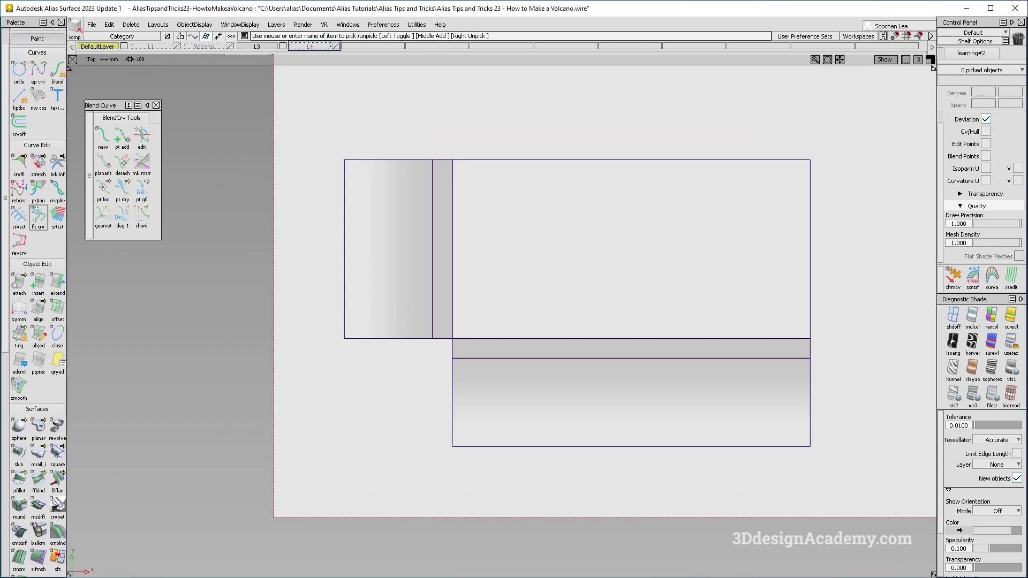
pyautogui.click(107, 140)
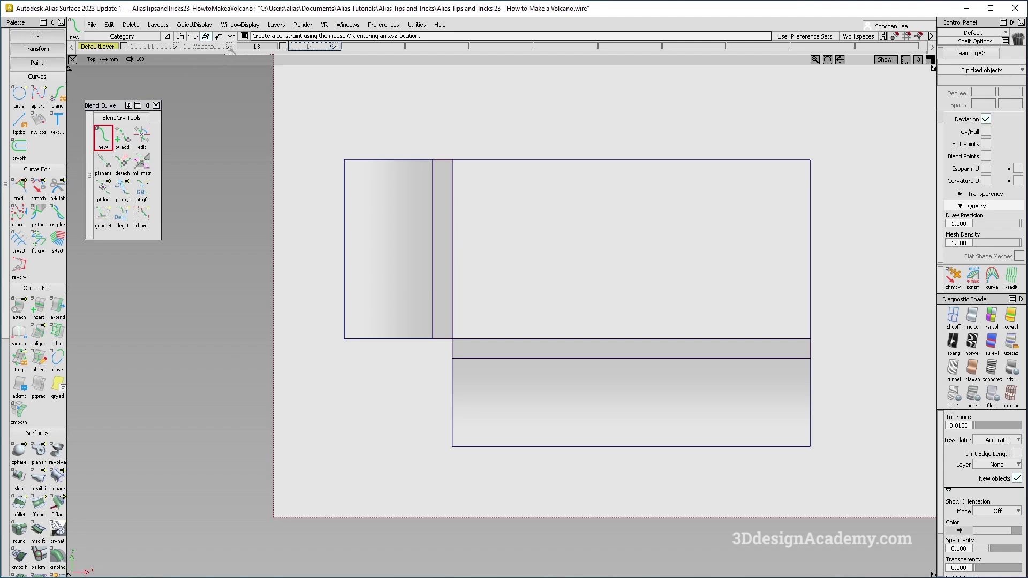
pyautogui.click(229, 47)
pyautogui.click(229, 46)
pyautogui.click(351, 319)
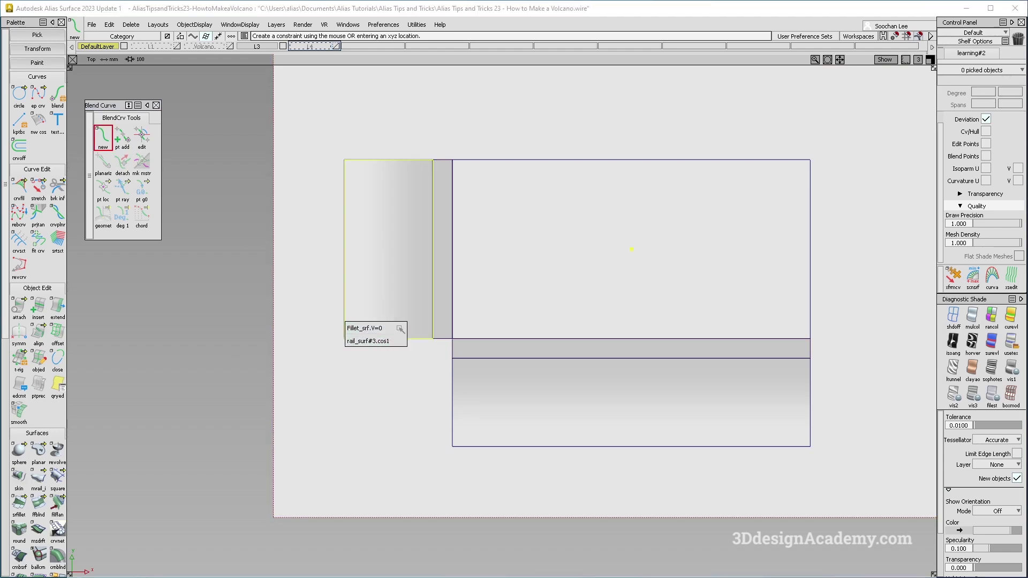
pyautogui.click(398, 328)
pyautogui.click(493, 452)
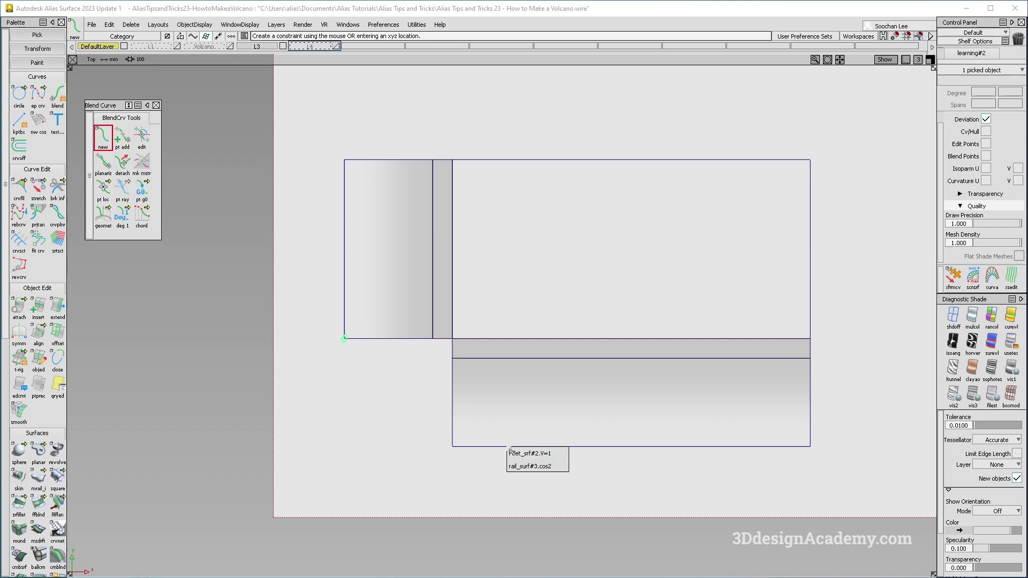
pyautogui.click(551, 467)
pyautogui.keyDown('ctrl'); pyautogui.keyDown('shift'); pyautogui.moveTo(298, 486); pyautogui.dragTo(312, 343); pyautogui.keyUp('shift'); pyautogui.keyUp('ctrl')
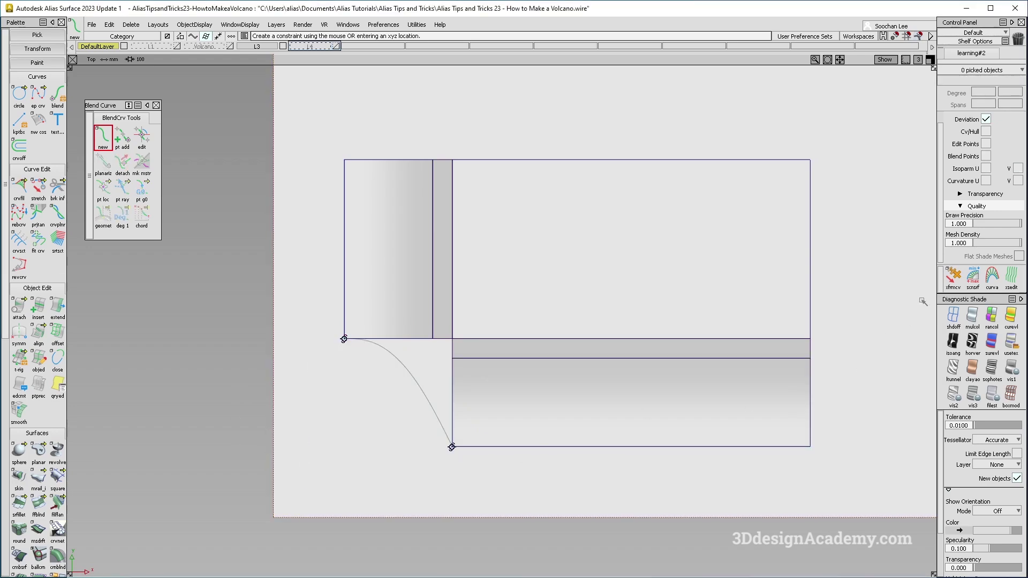
# Step: Align both ends of the blend curve with the fillets' outer edges so it rounds the open corner
pyautogui.click(953, 317)
pyautogui.click(147, 137)
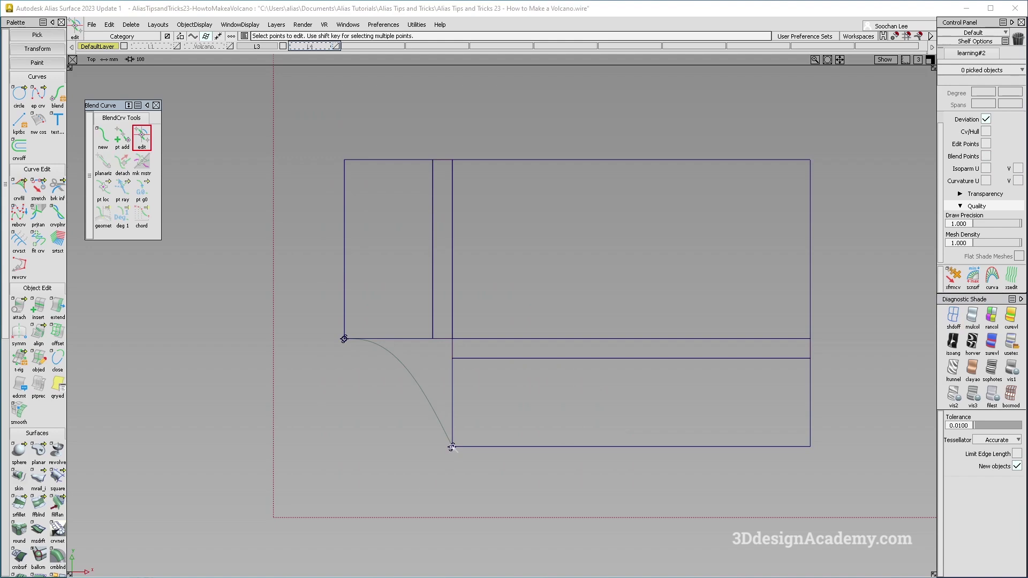
pyautogui.click(452, 447)
pyautogui.click(344, 339)
pyautogui.click(345, 354)
pyautogui.click(78, 162)
pyautogui.click(107, 138)
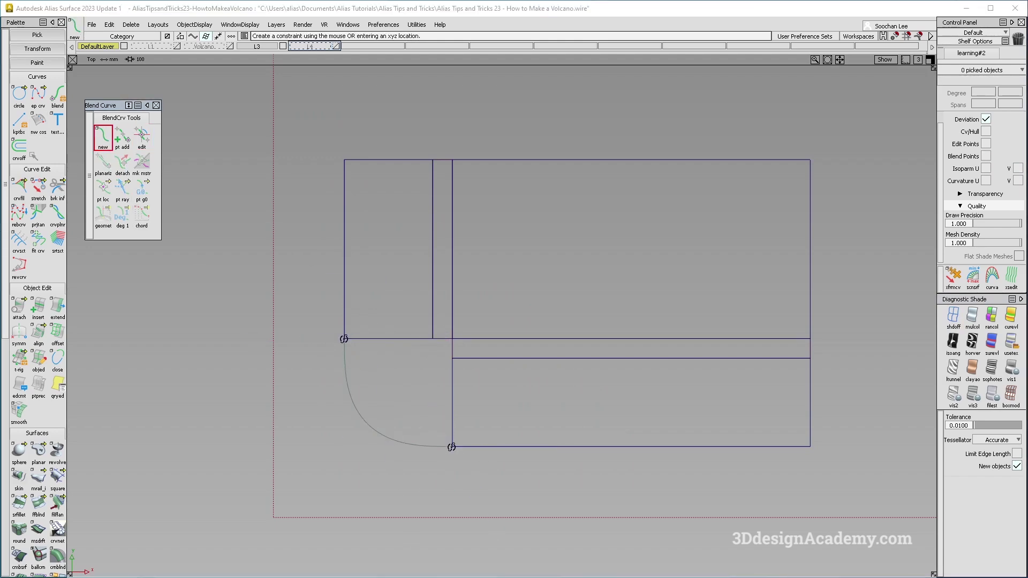
# Step: Build a G2 Curvature curve fillet with chordal length 100 between the rectangle's short and long edges at the corner
pyautogui.click(19, 187)
pyautogui.click(462, 335)
pyautogui.click(475, 335)
pyautogui.click(452, 336)
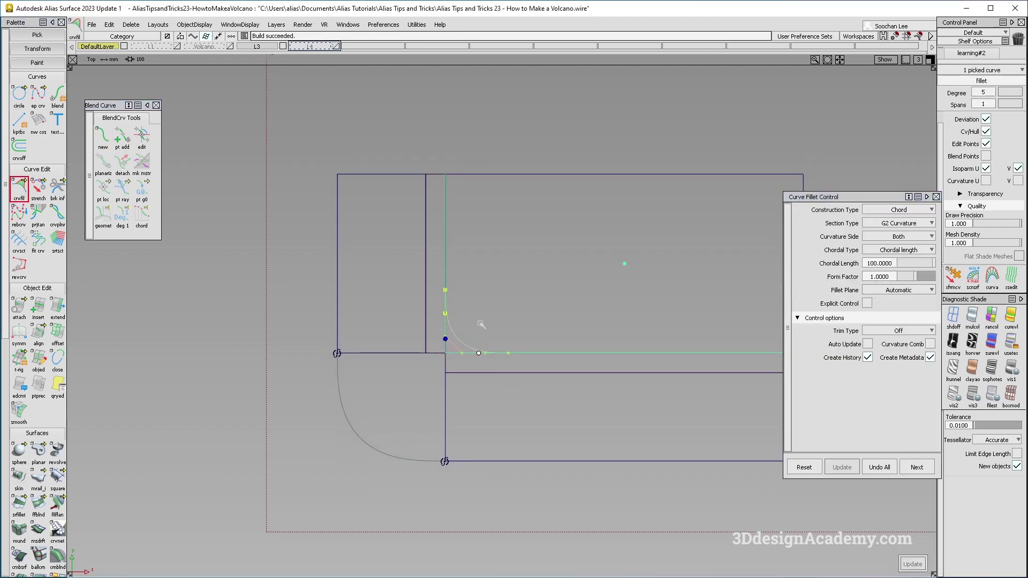
# Step: Draw two straight edit-point curves connecting the ends of the corner blend curve to the matching ends of the curve fillet
pyautogui.click(38, 95)
pyautogui.click(337, 353)
pyautogui.click(446, 290)
pyautogui.click(508, 353)
pyautogui.click(445, 461)
pyautogui.click(907, 565)
# Step: Select all visible geometry and delete its construction history, including the new corner curves
pyautogui.keyDown('ctrl'); pyautogui.keyDown('shift'); pyautogui.moveTo(516, 382); pyautogui.dragTo(516, 383); pyautogui.keyUp('shift'); pyautogui.keyUp('ctrl')
pyautogui.click(533, 368)
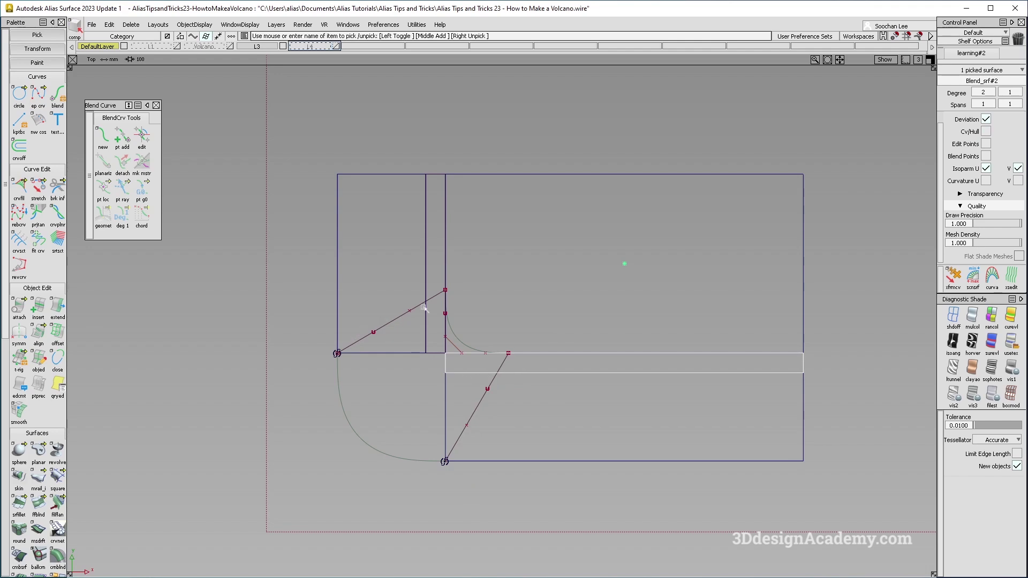
pyautogui.keyDown('ctrl'); pyautogui.keyDown('shift'); pyautogui.moveTo(462, 462); pyautogui.dragTo(380, 306); pyautogui.keyUp('shift'); pyautogui.keyUp('ctrl')
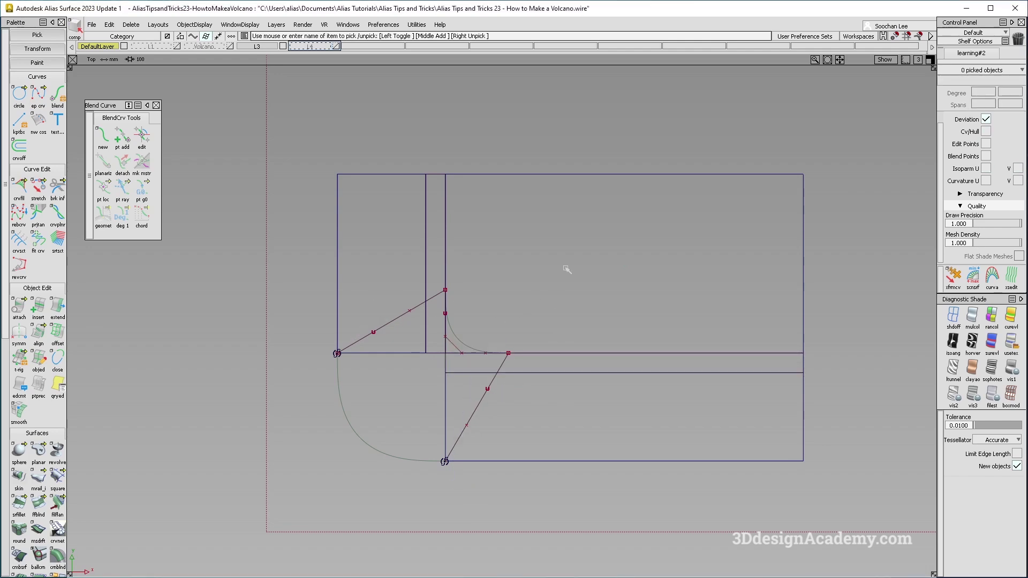
pyautogui.keyDown('ctrl'); pyautogui.keyDown('shift'); pyautogui.moveTo(569, 269); pyautogui.dragTo(664, 214); pyautogui.keyUp('shift'); pyautogui.keyUp('ctrl')
pyautogui.moveTo(682, 209)
pyautogui.mouseDown()
pyautogui.moveTo(302, 531)
pyautogui.moveTo(297, 514)
pyautogui.mouseUp()
pyautogui.keyDown('ctrl'); pyautogui.keyDown('shift'); pyautogui.moveTo(297, 513); pyautogui.dragTo(298, 397); pyautogui.keyUp('shift'); pyautogui.keyUp('ctrl')
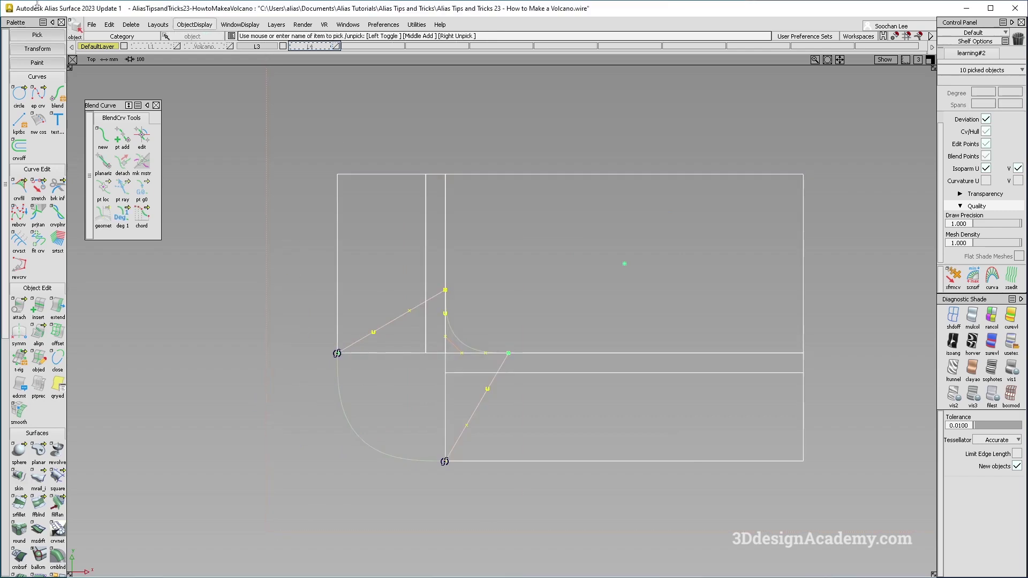
pyautogui.click(133, 25)
pyautogui.click(137, 50)
pyautogui.click(482, 338)
pyautogui.keyDown('ctrl'); pyautogui.keyDown('shift'); pyautogui.moveTo(390, 386); pyautogui.dragTo(397, 284); pyautogui.keyUp('shift'); pyautogui.keyUp('ctrl')
pyautogui.keyDown('ctrl'); pyautogui.keyDown('shift'); pyautogui.moveTo(399, 300); pyautogui.dragTo(436, 266); pyautogui.keyUp('shift'); pyautogui.keyUp('ctrl')
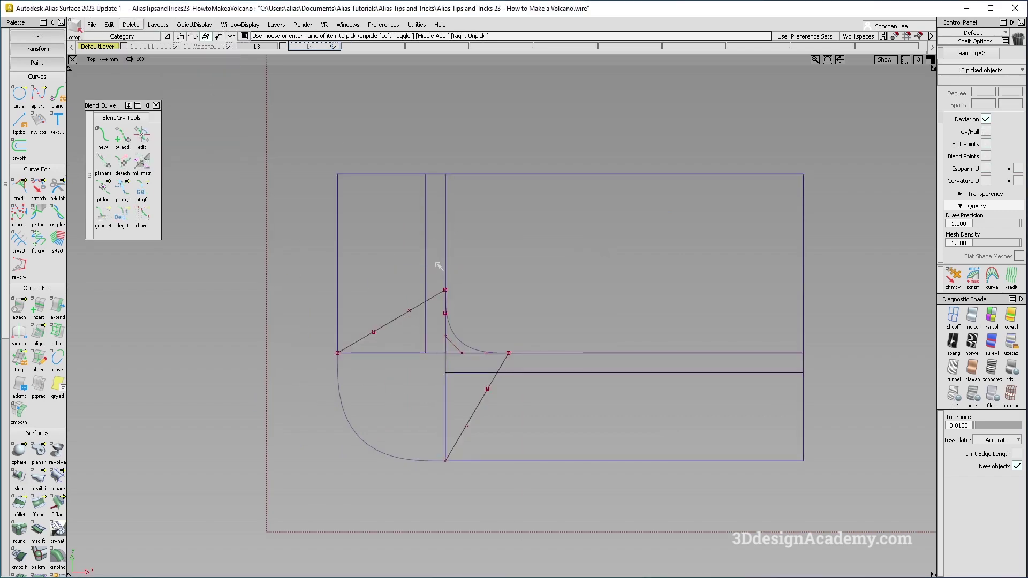
# Step: Untrim the short-side wall, the long-side wall and the base plane
pyautogui.click(427, 261)
pyautogui.scroll(-3, 38, 498)
pyautogui.moveTo(39, 539); pyautogui.dragTo(77, 540)
pyautogui.click(536, 369)
pyautogui.click(510, 503)
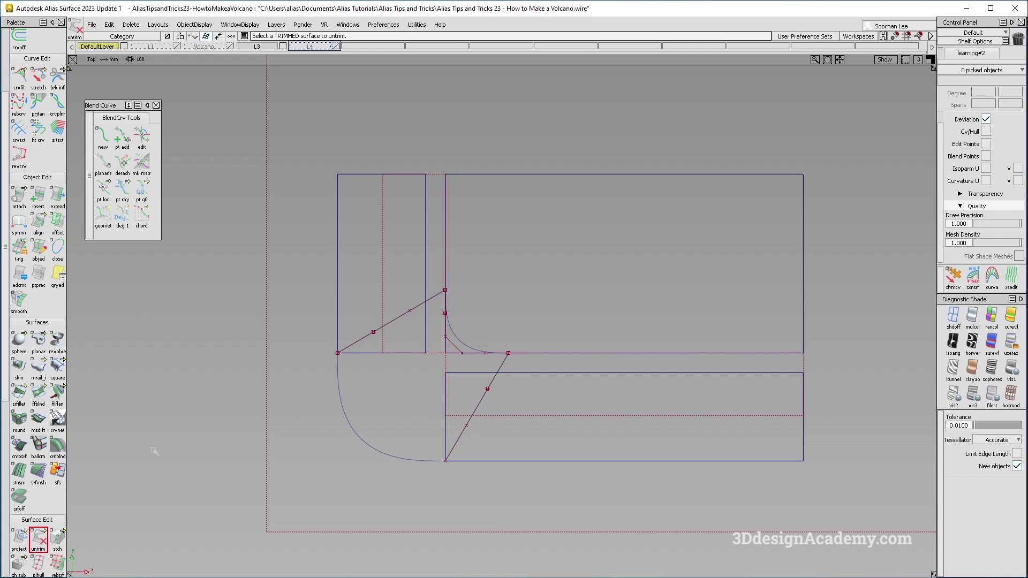
# Step: Project the two straight connecting curves along Z onto the wall and fillet surfaces as curves on surface
pyautogui.click(20, 539)
pyautogui.keyDown('alt'); pyautogui.keyDown('shift'); pyautogui.moveTo(447, 319); pyautogui.dragTo(441, 328, button='middle'); pyautogui.keyUp('shift'); pyautogui.keyUp('alt')
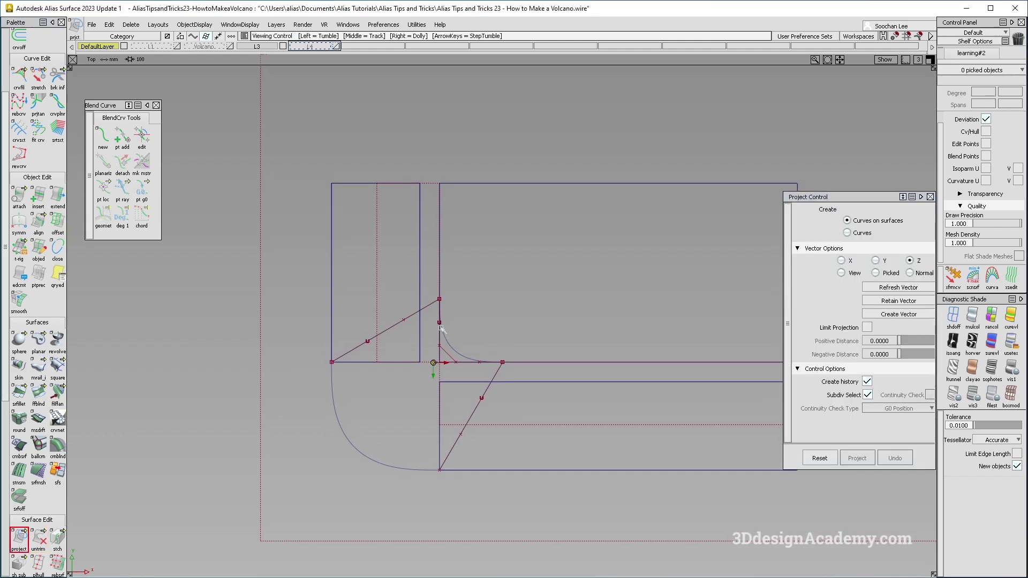
pyautogui.click(433, 287)
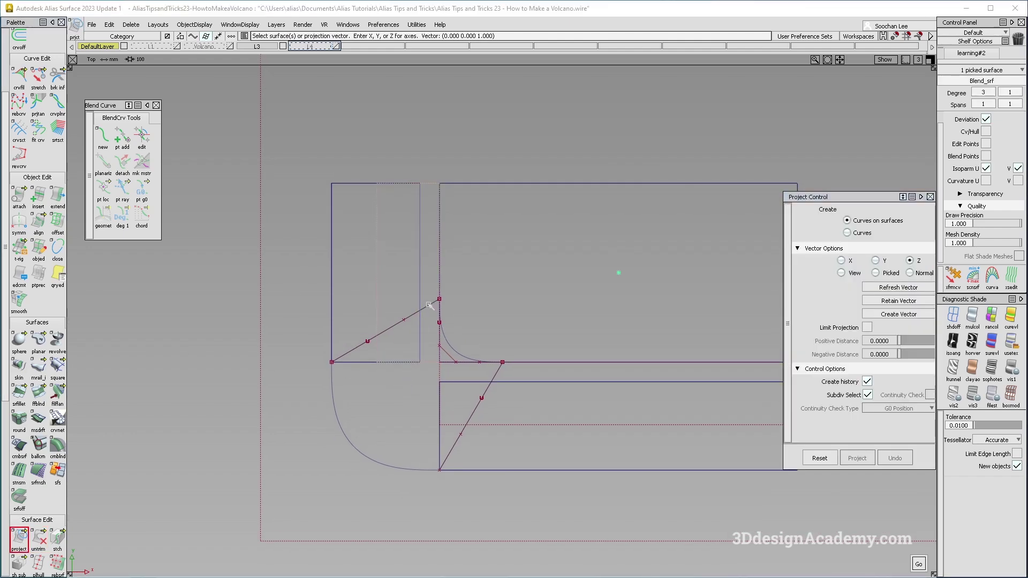
pyautogui.click(502, 366)
pyautogui.click(505, 448)
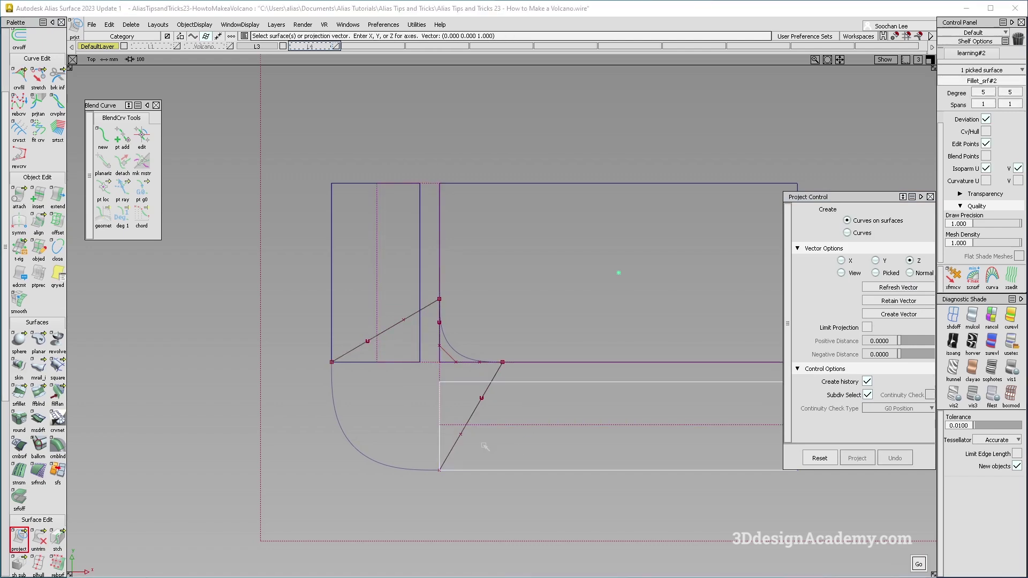
pyautogui.click(370, 337)
pyautogui.press('space')
pyautogui.click(374, 338)
pyautogui.click(462, 433)
pyautogui.press('space')
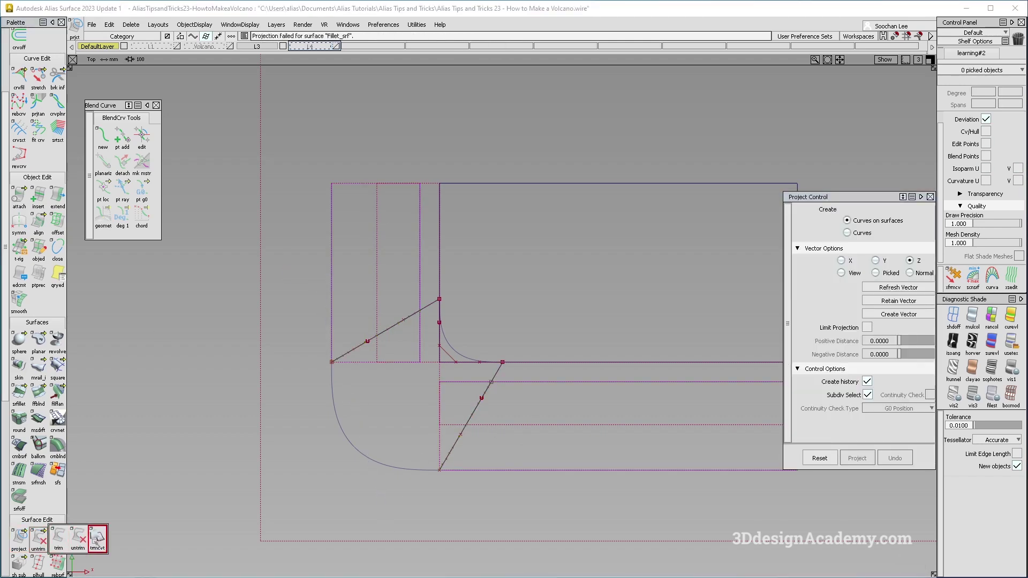
# Step: Trim Convert the short-side fillet at the projected diagonal curve, using degree 5 and one span in U and V
pyautogui.doubleClick(38, 537)
pyautogui.click(384, 334)
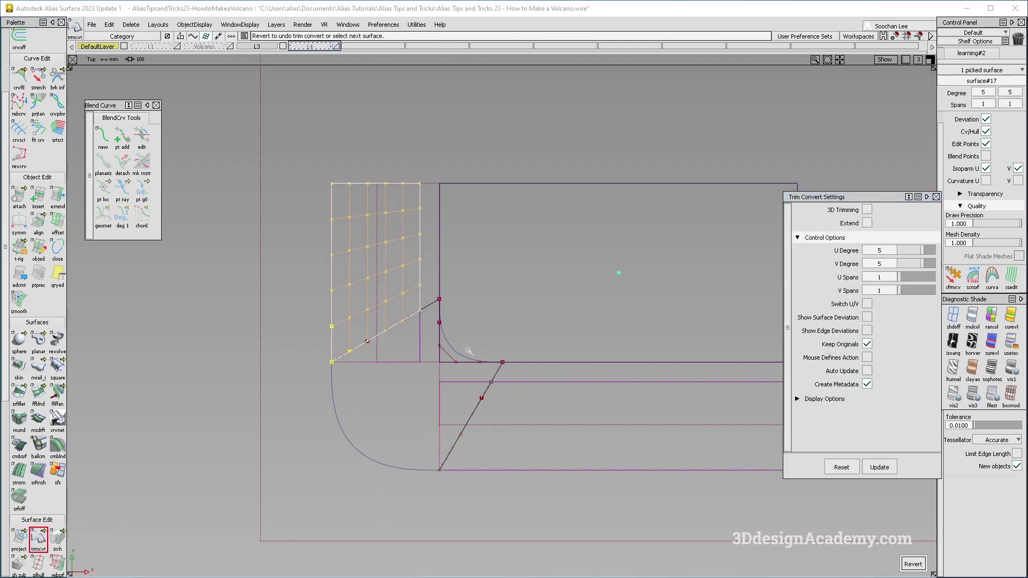
# Step: Trim Convert the long-side fillet, the long-side wall and the short-side wall at the projected diagonal curves, keeping degree 5 and one span
pyautogui.click(523, 452)
pyautogui.click(540, 371)
pyautogui.press('space')
pyautogui.click(432, 286)
pyautogui.press('space')
# Step: Assign the four original wall and fillet surfaces to layer L4 and shade the model with the multi-color diagnostic
pyautogui.keyDown('ctrl'); pyautogui.keyDown('shift'); pyautogui.moveTo(439, 369); pyautogui.dragTo(459, 405); pyautogui.keyUp('shift'); pyautogui.keyUp('ctrl')
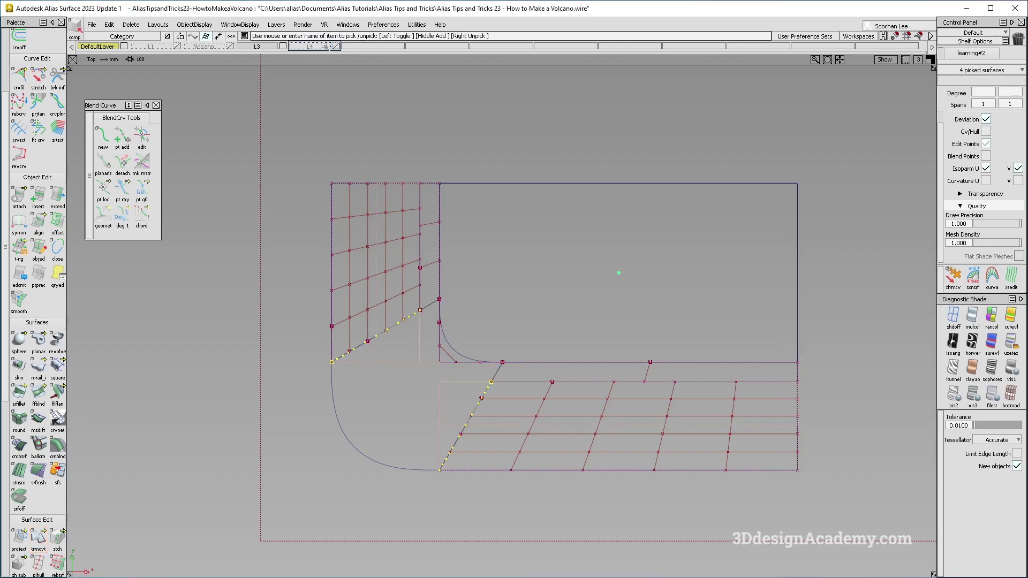
pyautogui.moveTo(326, 46); pyautogui.dragTo(328, 81, button='right')
pyautogui.click(973, 316)
pyautogui.keyDown('ctrl'); pyautogui.keyDown('shift'); pyautogui.moveTo(468, 294); pyautogui.dragTo(496, 274); pyautogui.keyUp('shift'); pyautogui.keyUp('ctrl')
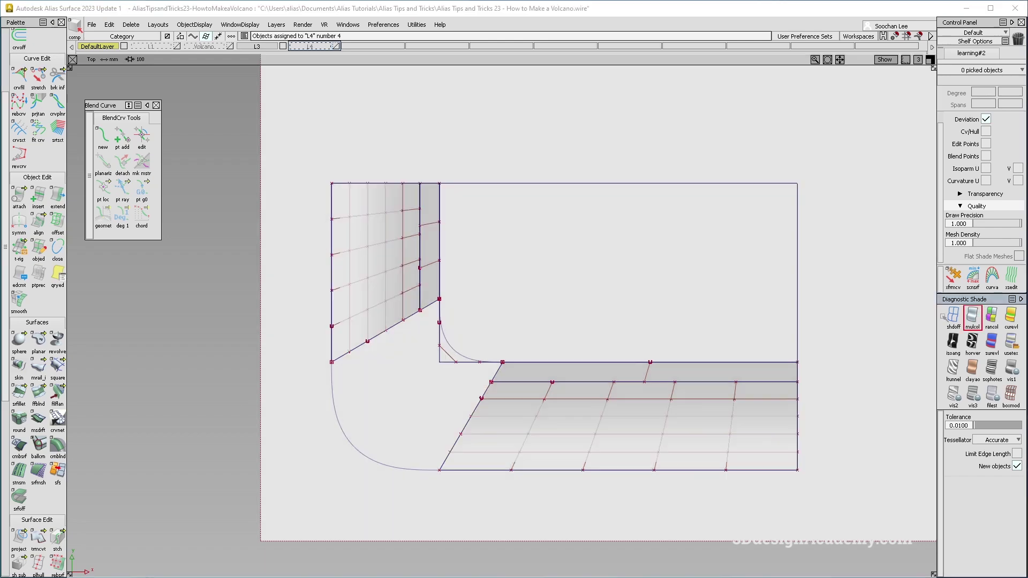
# Step: Turn off the CV and hull display of the four converted wall and fillet surfaces and remove the shading
pyautogui.moveTo(433, 280); pyautogui.dragTo(404, 292)
pyautogui.moveTo(554, 372)
pyautogui.mouseDown()
pyautogui.moveTo(548, 412)
pyautogui.moveTo(501, 488)
pyautogui.mouseUp()
pyautogui.click(403, 320)
pyautogui.click(462, 434)
pyautogui.moveTo(331, 46); pyautogui.dragTo(328, 57)
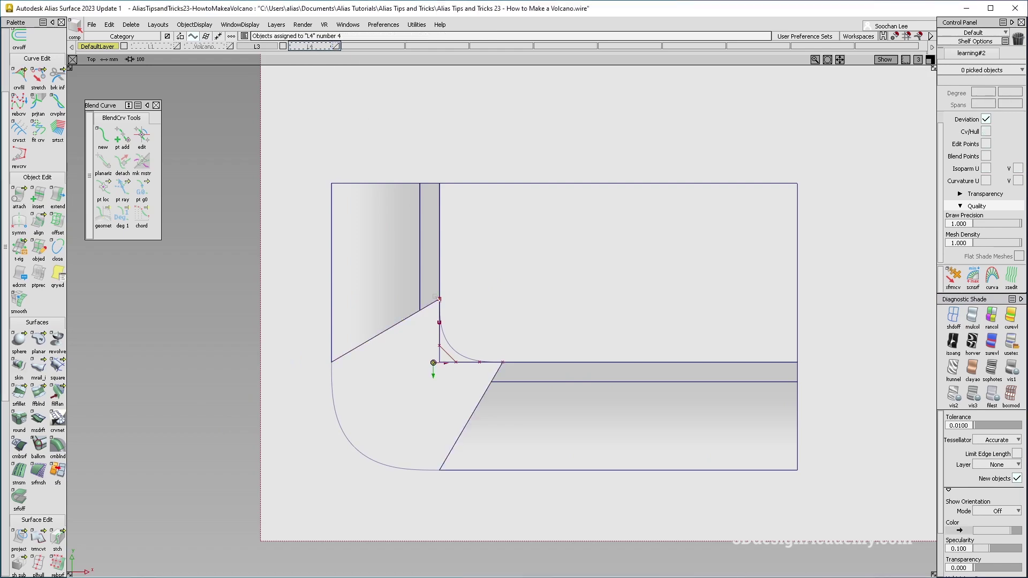
pyautogui.keyDown('alt'); pyautogui.keyDown('shift'); pyautogui.moveTo(434, 360); pyautogui.dragTo(466, 372, button='middle'); pyautogui.keyUp('shift'); pyautogui.keyUp('alt')
pyautogui.keyDown('ctrl'); pyautogui.keyDown('shift'); pyautogui.moveTo(494, 369); pyautogui.dragTo(486, 435); pyautogui.keyUp('shift'); pyautogui.keyUp('ctrl')
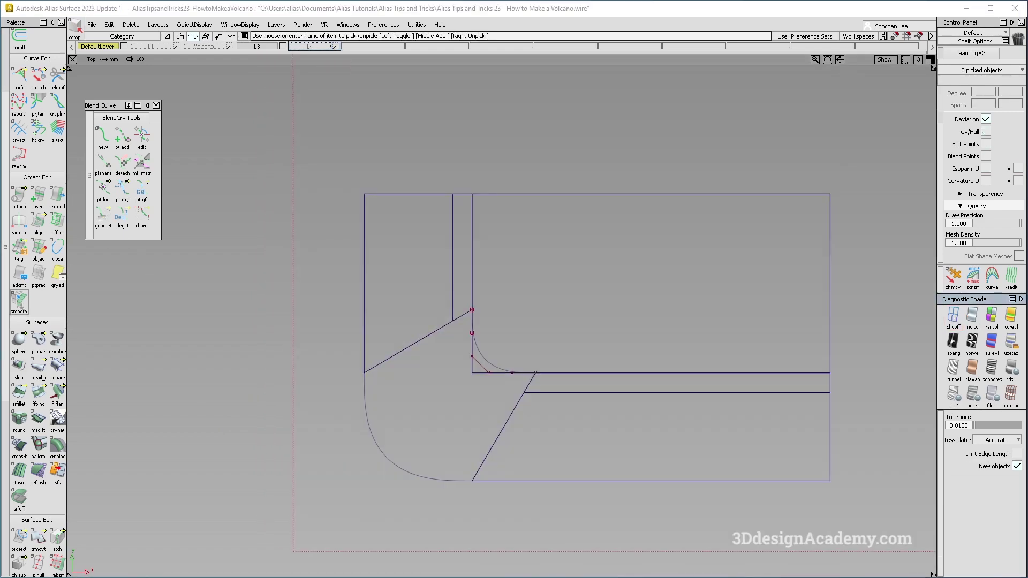
# Step: Create a Freeform Blend across the corner between the short-side and long-side diagonal edges, with G2 Curvature and shape 1.2 on both sides
pyautogui.click(38, 395)
pyautogui.click(463, 314)
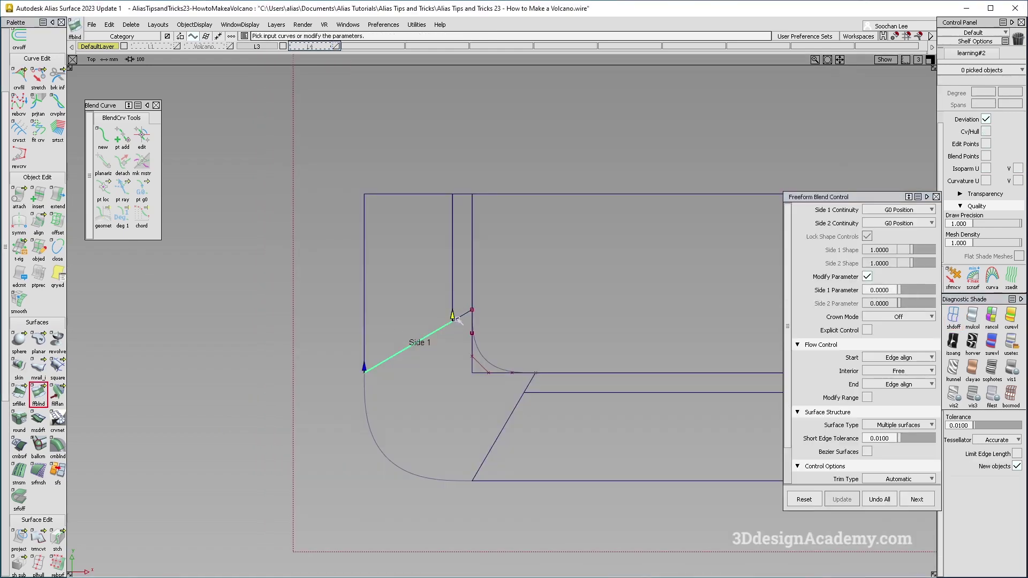
pyautogui.click(518, 404)
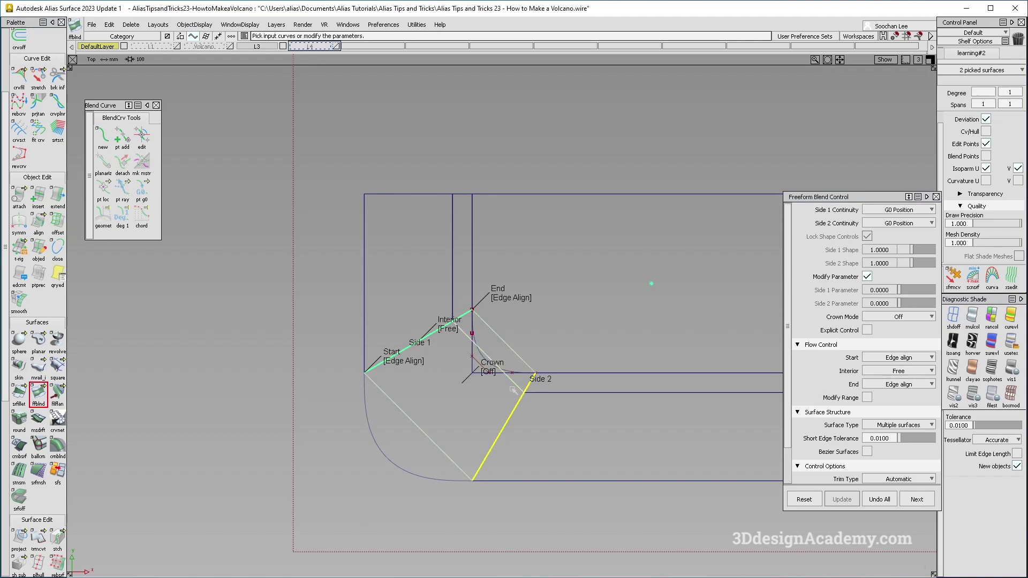
pyautogui.click(914, 211)
pyautogui.click(907, 247)
pyautogui.click(910, 223)
pyautogui.click(904, 260)
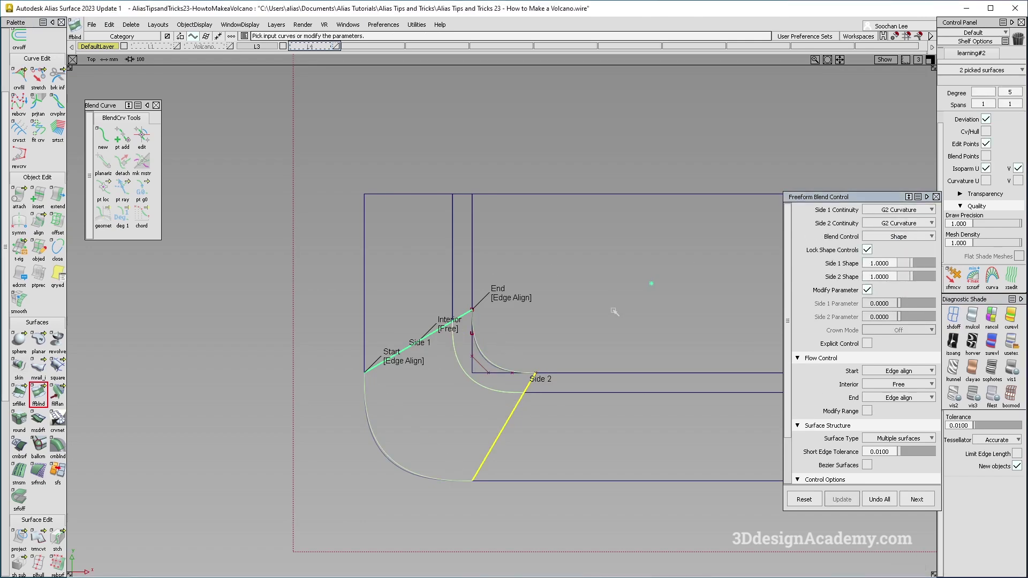
pyautogui.hotkey('alt', 'shift', 'c')
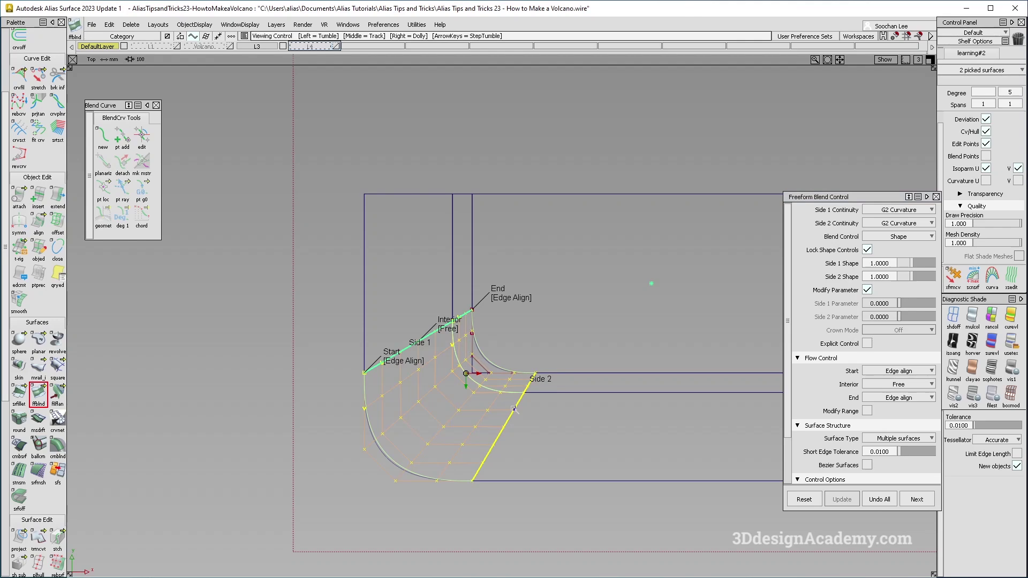
pyautogui.moveTo(902, 264); pyautogui.dragTo(916, 264)
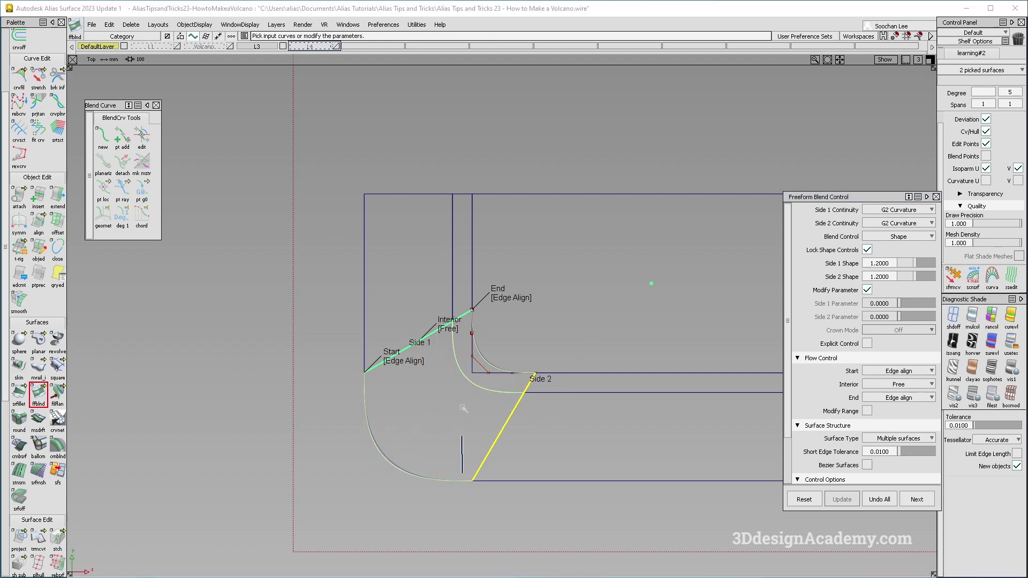
pyautogui.keyDown('ctrl'); pyautogui.keyDown('shift'); pyautogui.moveTo(463, 411); pyautogui.dragTo(462, 465); pyautogui.keyUp('shift'); pyautogui.keyUp('ctrl')
pyautogui.keyDown('ctrl'); pyautogui.keyDown('shift'); pyautogui.moveTo(509, 401); pyautogui.dragTo(508, 399); pyautogui.keyUp('shift'); pyautogui.keyUp('ctrl')
pyautogui.click(508, 394)
# Step: Shade the surfaces with the horizontal/vertical diagnostic and examine the highlights flowing across the corner blend
pyautogui.keyDown('ctrl'); pyautogui.keyDown('shift'); pyautogui.moveTo(375, 336); pyautogui.dragTo(533, 471); pyautogui.keyUp('shift'); pyautogui.keyUp('ctrl')
pyautogui.moveTo(516, 315)
pyautogui.keyDown('ctrl'); pyautogui.keyDown('shift'); pyautogui.mouseDown()
pyautogui.moveTo(516, 343)
pyautogui.moveTo(487, 375)
pyautogui.mouseUp(); pyautogui.keyUp('shift'); pyautogui.keyUp('ctrl')
pyautogui.press('F8')
pyautogui.click(972, 342)
pyautogui.keyDown('ctrl'); pyautogui.keyDown('shift'); pyautogui.moveTo(544, 434); pyautogui.dragTo(473, 371, button='right'); pyautogui.keyUp('shift'); pyautogui.keyUp('ctrl')
pyautogui.moveTo(476, 386)
pyautogui.keyDown('alt'); pyautogui.keyDown('shift'); pyautogui.mouseDown()
pyautogui.moveTo(453, 367)
pyautogui.moveTo(469, 372)
pyautogui.moveTo(459, 406)
pyautogui.mouseUp(); pyautogui.keyUp('shift'); pyautogui.keyUp('alt')
pyautogui.keyDown('ctrl'); pyautogui.keyDown('shift'); pyautogui.moveTo(459, 406); pyautogui.dragTo(464, 349, button='right'); pyautogui.keyUp('shift'); pyautogui.keyUp('ctrl')
pyautogui.keyDown('alt'); pyautogui.keyDown('shift'); pyautogui.moveTo(464, 348); pyautogui.dragTo(441, 303); pyautogui.keyUp('shift'); pyautogui.keyUp('alt')
pyautogui.keyDown('alt'); pyautogui.keyDown('shift'); pyautogui.moveTo(441, 303); pyautogui.dragTo(167, 436, button='right'); pyautogui.keyUp('shift'); pyautogui.keyUp('alt')
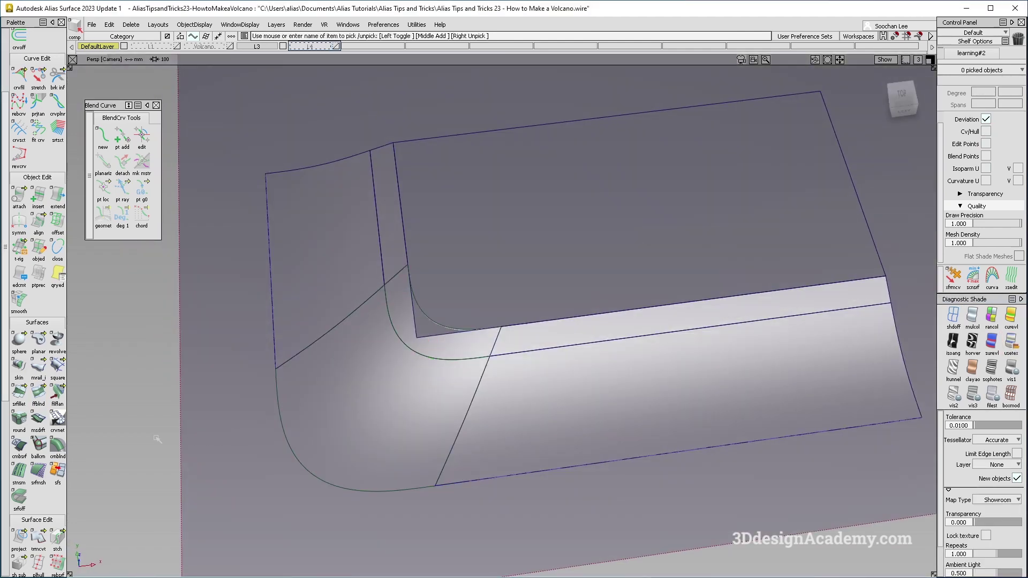
# Step: Add a G2 curvature continuity check with labels and comb along the curved edge shared by the two corner blend surfaces
pyautogui.scroll(-5, 38, 471)
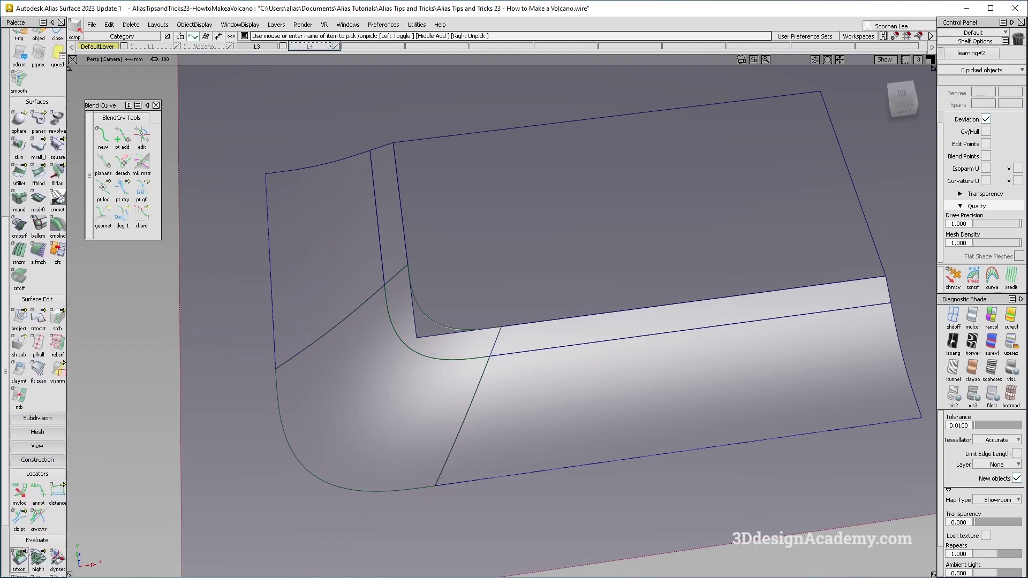
pyautogui.doubleClick(19, 557)
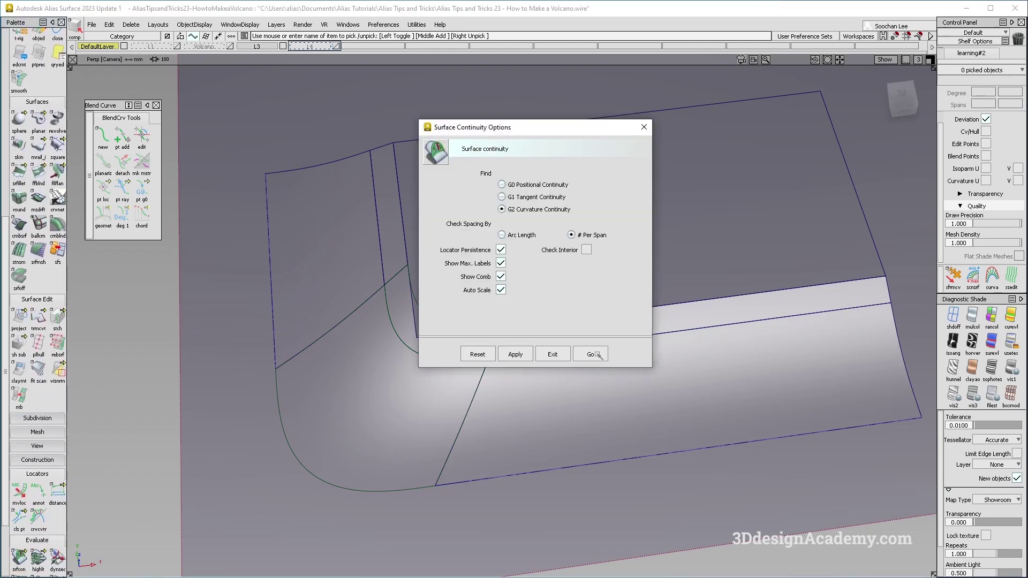
pyautogui.click(592, 354)
pyautogui.keyDown('alt'); pyautogui.keyDown('shift'); pyautogui.moveTo(400, 376); pyautogui.dragTo(445, 372); pyautogui.keyUp('shift'); pyautogui.keyUp('alt')
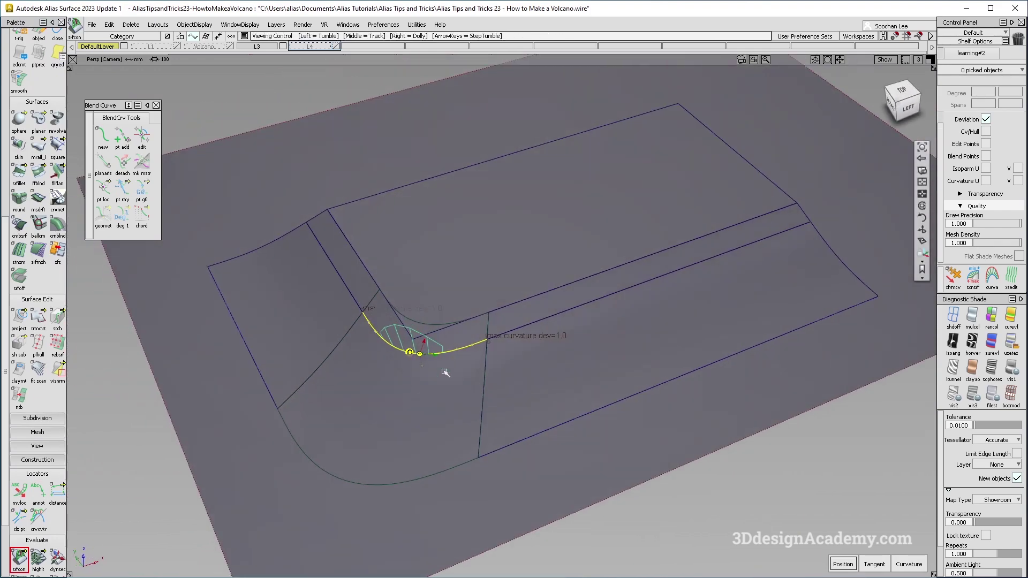
pyautogui.moveTo(487, 344)
pyautogui.keyDown('alt'); pyautogui.keyDown('shift'); pyautogui.mouseDown()
pyautogui.moveTo(573, 298)
pyautogui.moveTo(474, 386)
pyautogui.moveTo(504, 377)
pyautogui.mouseUp(); pyautogui.keyUp('shift'); pyautogui.keyUp('alt')
# Step: Turn off the diagnostic shading and display the CVs and hulls of the two corner blend surfaces
pyautogui.hotkey('ctrl', '2')
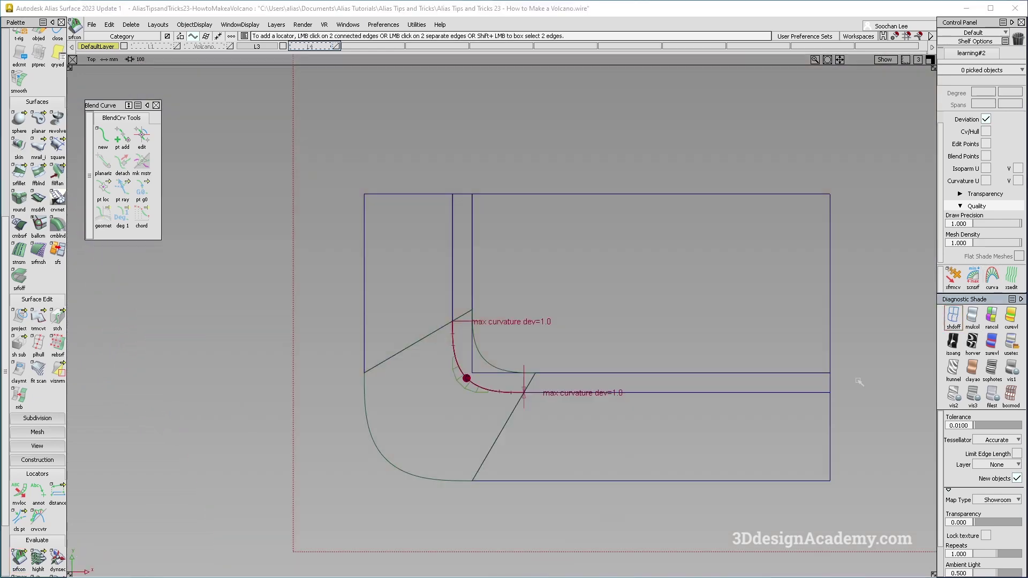
pyautogui.click(494, 409)
pyautogui.click(506, 386)
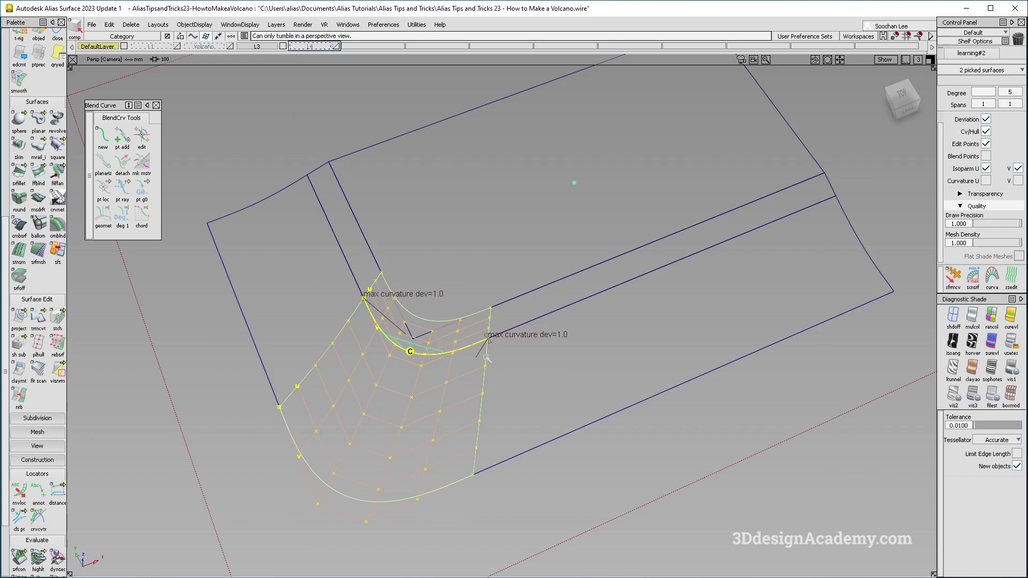
pyautogui.moveTo(300, 230)
pyautogui.keyDown('alt'); pyautogui.keyDown('shift'); pyautogui.mouseDown()
pyautogui.moveTo(450, 369)
pyautogui.moveTo(494, 393)
pyautogui.mouseUp(); pyautogui.keyUp('shift'); pyautogui.keyUp('alt')
pyautogui.keyDown('alt'); pyautogui.keyDown('shift'); pyautogui.moveTo(494, 393); pyautogui.dragTo(450, 359, button='right'); pyautogui.keyUp('shift'); pyautogui.keyUp('alt')
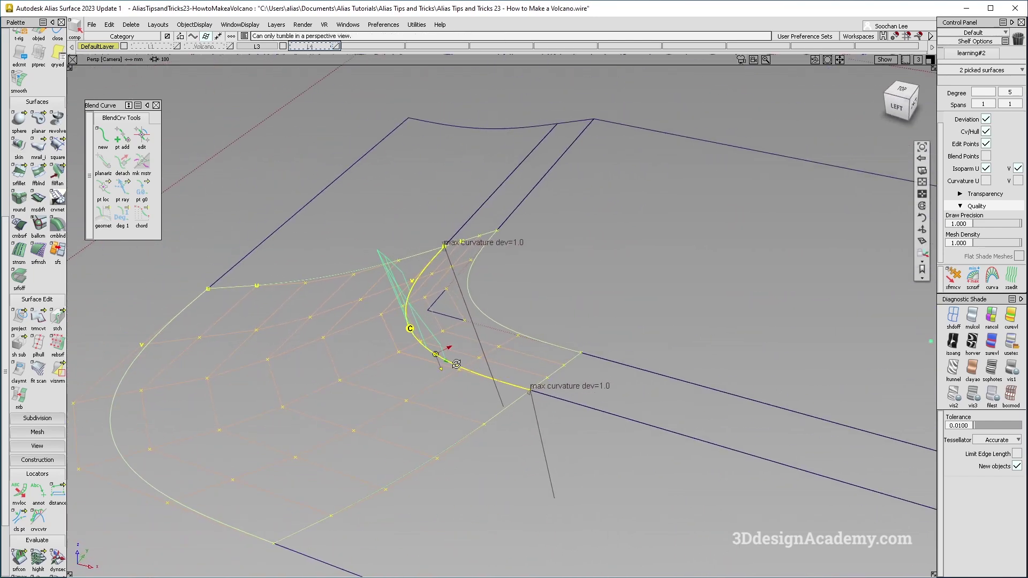
pyautogui.keyDown('ctrl'); pyautogui.keyDown('shift'); pyautogui.moveTo(356, 443); pyautogui.dragTo(365, 491); pyautogui.keyUp('shift'); pyautogui.keyUp('ctrl')
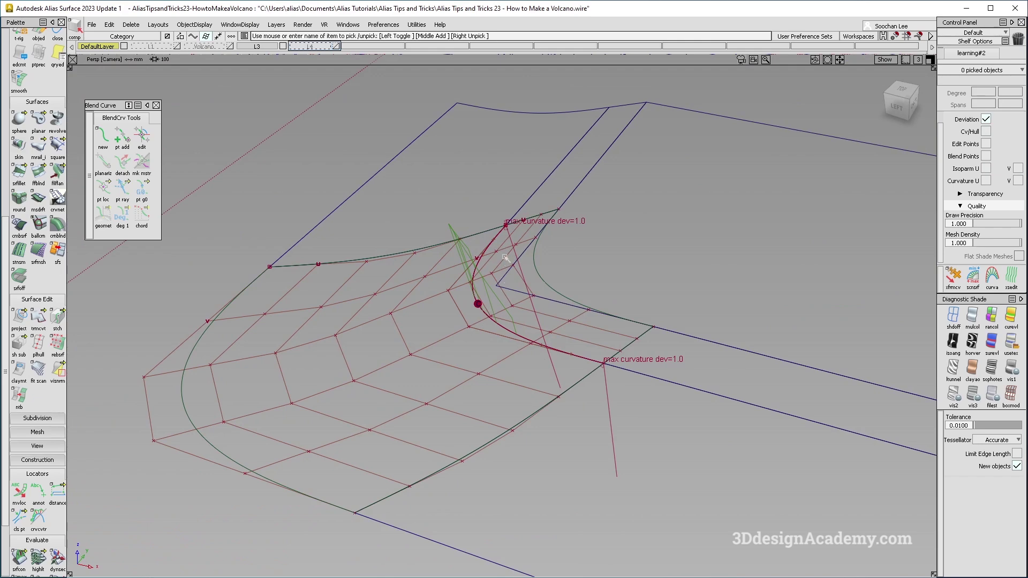
# Step: Add surface continuity checks along both diagonal edges of the large corner blend surface
pyautogui.click(19, 558)
pyautogui.click(510, 429)
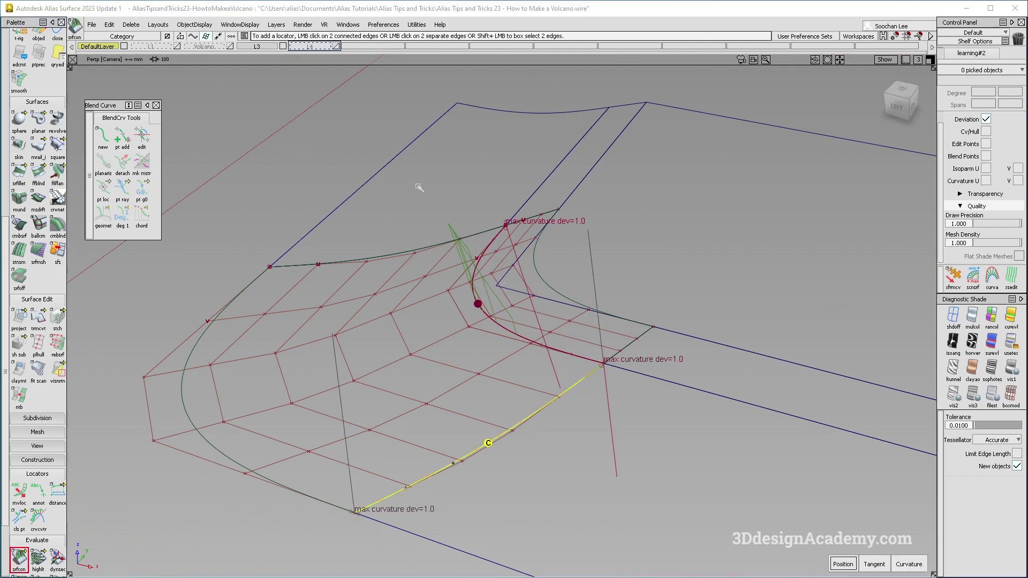
pyautogui.click(412, 255)
pyautogui.keyDown('alt'); pyautogui.keyDown('shift'); pyautogui.moveTo(412, 256); pyautogui.dragTo(178, 306); pyautogui.keyUp('shift'); pyautogui.keyUp('alt')
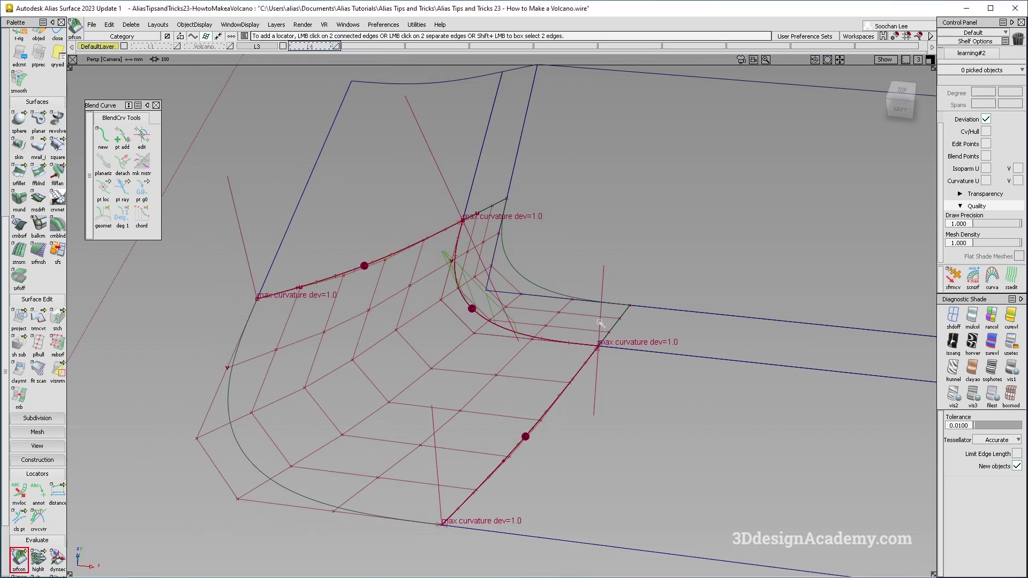
pyautogui.keyDown('alt'); pyautogui.keyDown('shift'); pyautogui.moveTo(442, 484); pyautogui.dragTo(449, 317); pyautogui.keyUp('shift'); pyautogui.keyUp('alt')
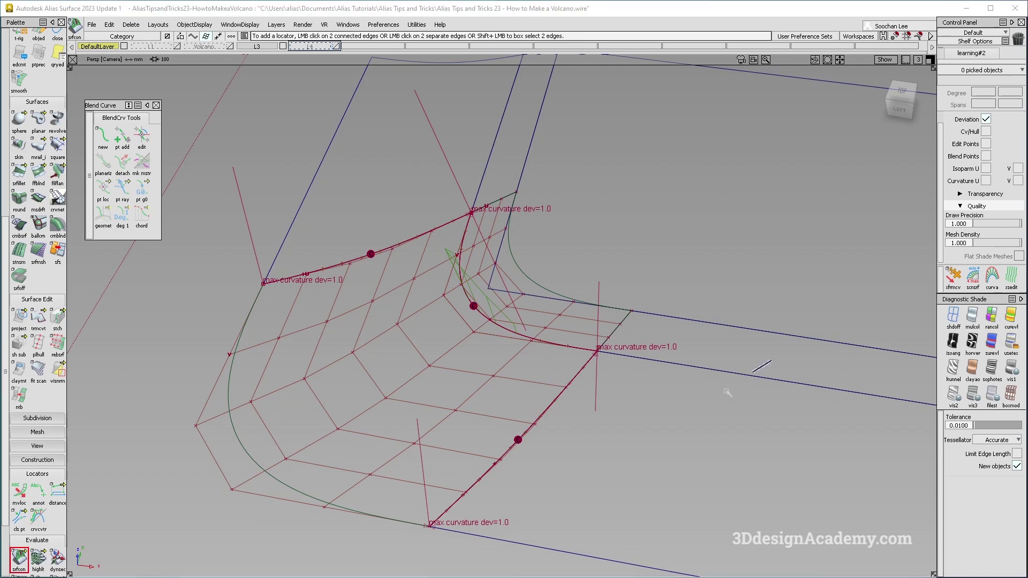
# Step: Pick two interior CVs of the large corner blend and set the surface CV move tool's mouse sensitivity to 5000
pyautogui.keyDown('ctrl'); pyautogui.keyDown('shift'); pyautogui.moveTo(767, 367); pyautogui.dragTo(723, 370); pyautogui.keyUp('shift'); pyautogui.keyUp('ctrl')
pyautogui.click(664, 362)
pyautogui.keyDown('ctrl'); pyautogui.keyDown('shift'); pyautogui.moveTo(460, 448); pyautogui.dragTo(396, 406); pyautogui.keyUp('shift'); pyautogui.keyUp('ctrl')
pyautogui.click(386, 399)
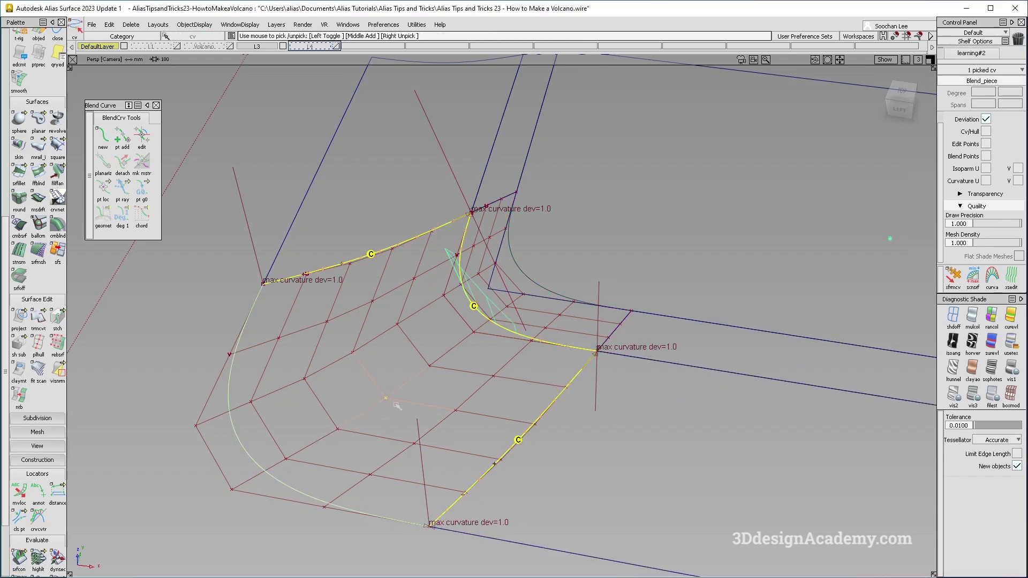
pyautogui.keyDown('alt'); pyautogui.keyDown('shift'); pyautogui.moveTo(395, 364); pyautogui.dragTo(432, 367); pyautogui.keyUp('shift'); pyautogui.keyUp('alt')
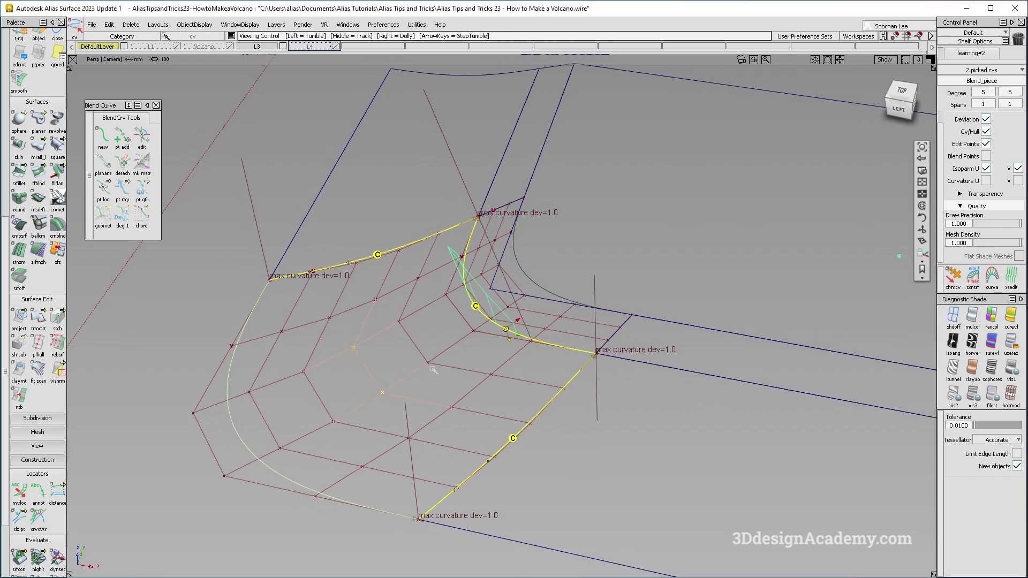
pyautogui.click(953, 277)
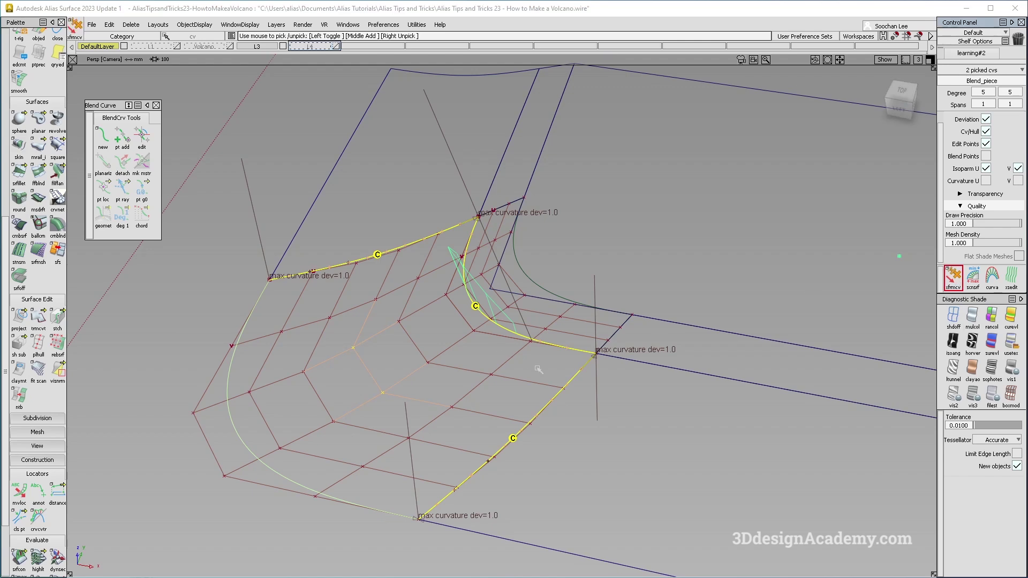
pyautogui.click(422, 334)
pyautogui.click(426, 355)
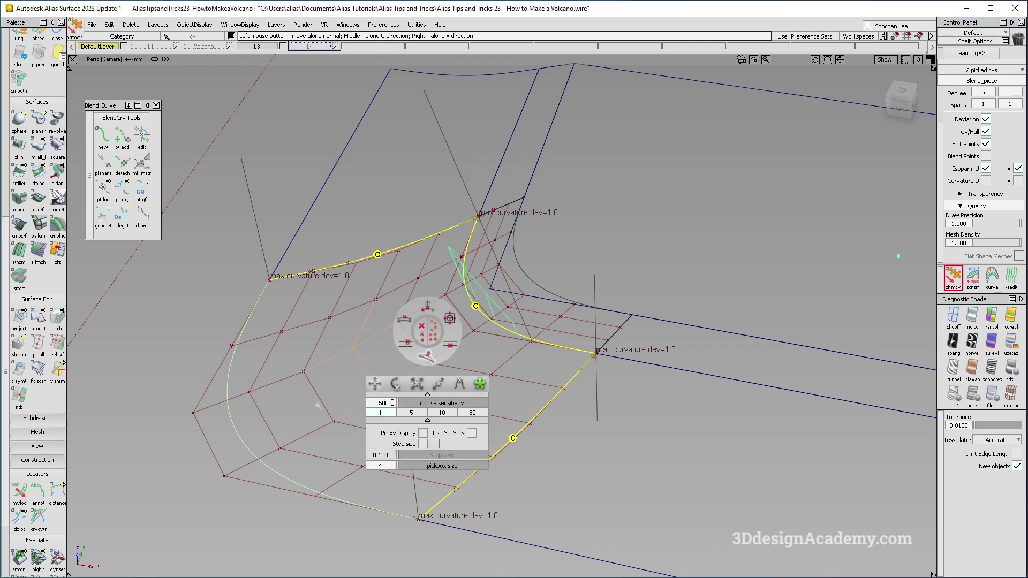
pyautogui.press('Return')
# Step: Move interior CVs of the large corner blend finely along their normals to reduce the curvature comb at the shared curved edge
pyautogui.keyDown('alt'); pyautogui.keyDown('shift'); pyautogui.moveTo(436, 383); pyautogui.dragTo(406, 370); pyautogui.keyUp('shift'); pyautogui.keyUp('alt')
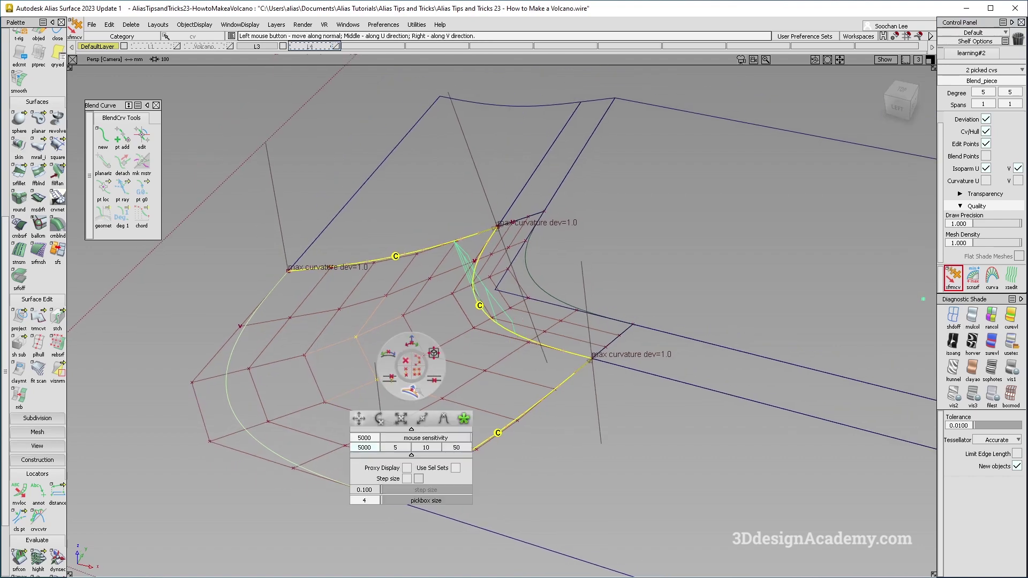
pyautogui.click(396, 354)
pyautogui.press('Return')
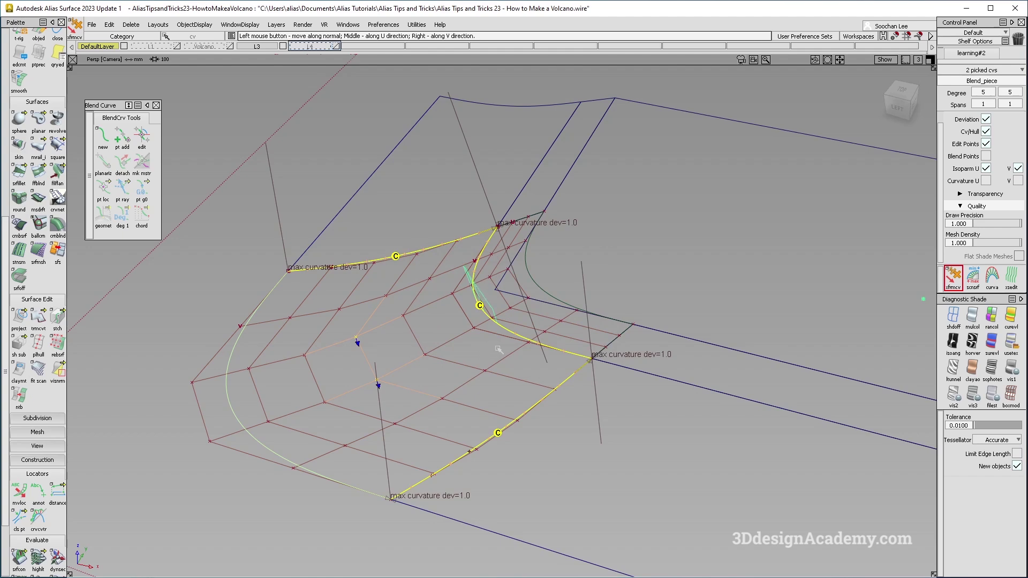
pyautogui.keyDown('alt'); pyautogui.keyDown('shift'); pyautogui.moveTo(468, 356); pyautogui.dragTo(470, 425); pyautogui.keyUp('shift'); pyautogui.keyUp('alt')
pyautogui.click(501, 420)
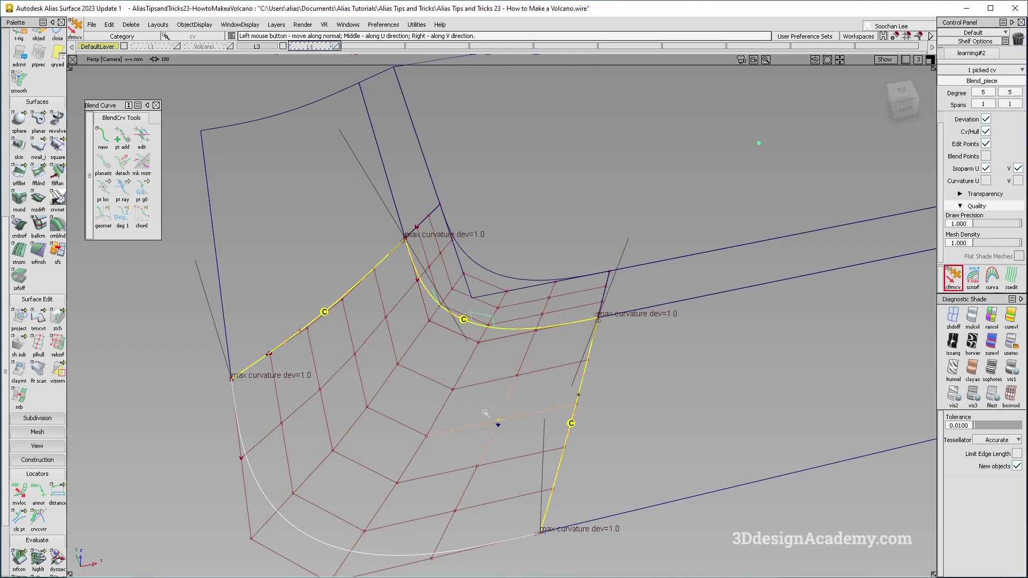
pyautogui.keyDown('alt'); pyautogui.keyDown('shift'); pyautogui.moveTo(387, 395); pyautogui.dragTo(413, 402); pyautogui.keyUp('shift'); pyautogui.keyUp('alt')
pyautogui.click(405, 379)
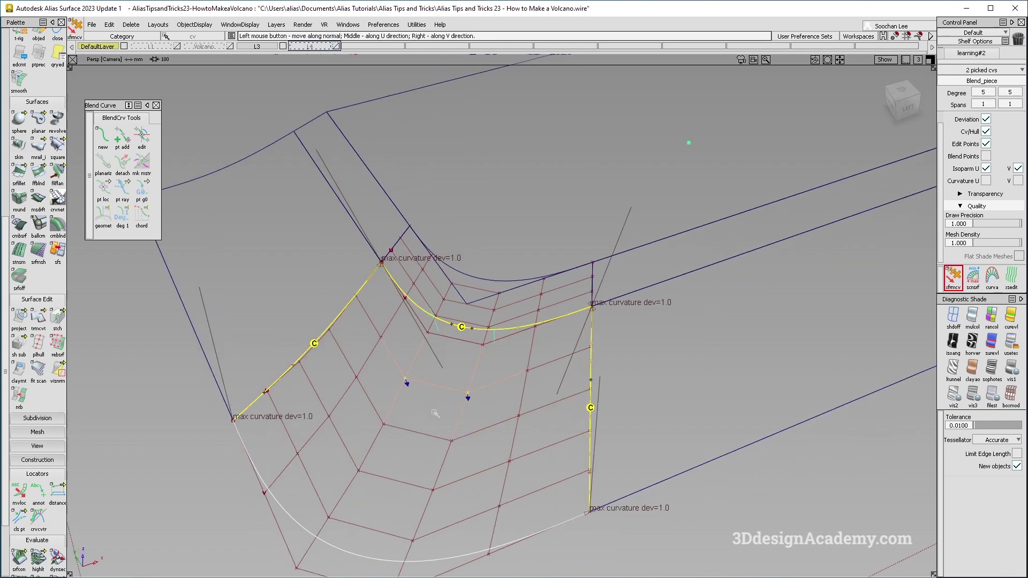
pyautogui.hotkey('alt', 'shift')
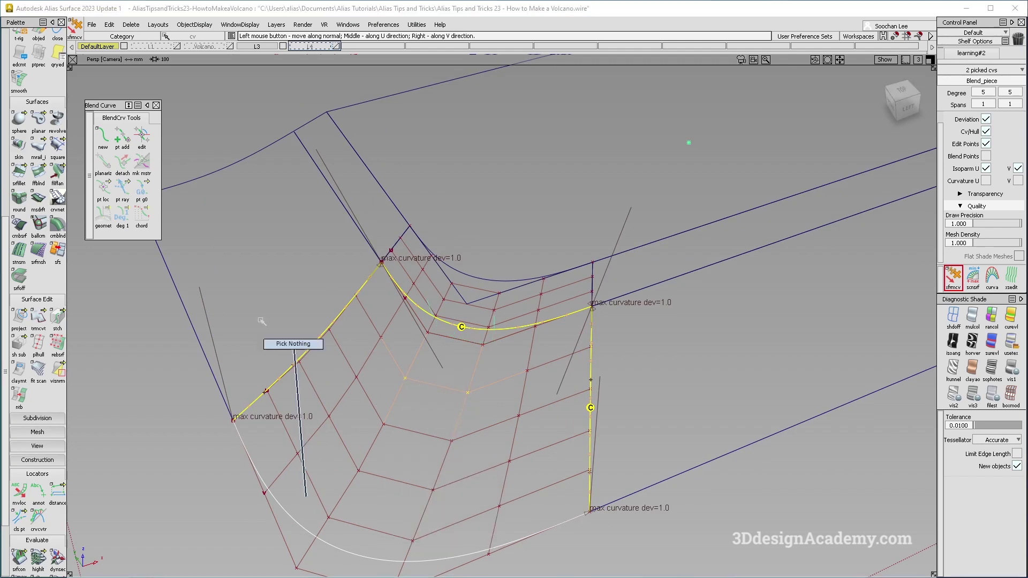
# Step: Recreate the G2 curvature continuity checks on the shared curved edge and both diagonal edges of the large corner blend
pyautogui.doubleClick(19, 558)
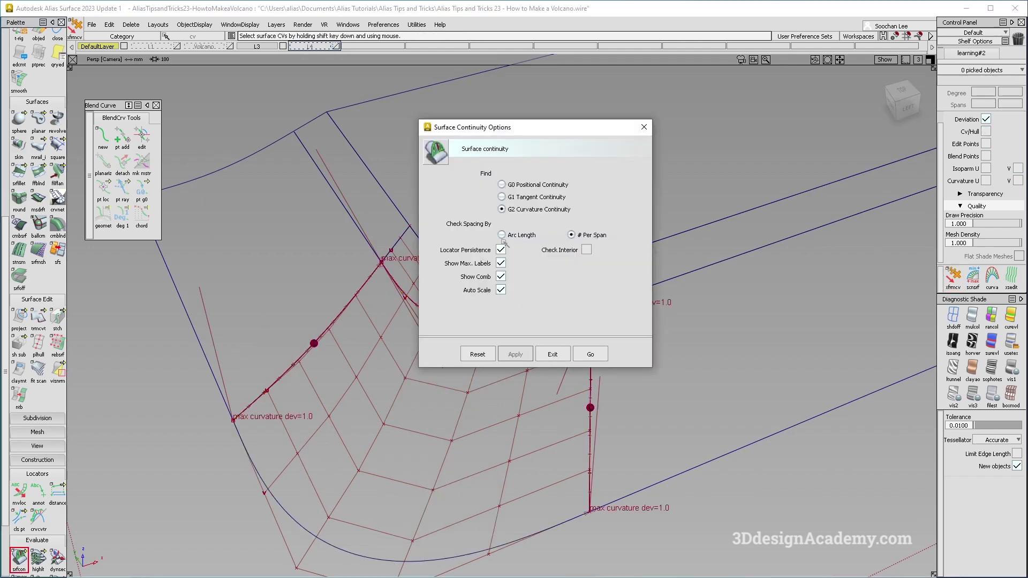
pyautogui.click(591, 354)
pyautogui.keyDown('alt'); pyautogui.keyDown('shift'); pyautogui.moveTo(466, 348); pyautogui.dragTo(470, 356); pyautogui.keyUp('shift'); pyautogui.keyUp('alt')
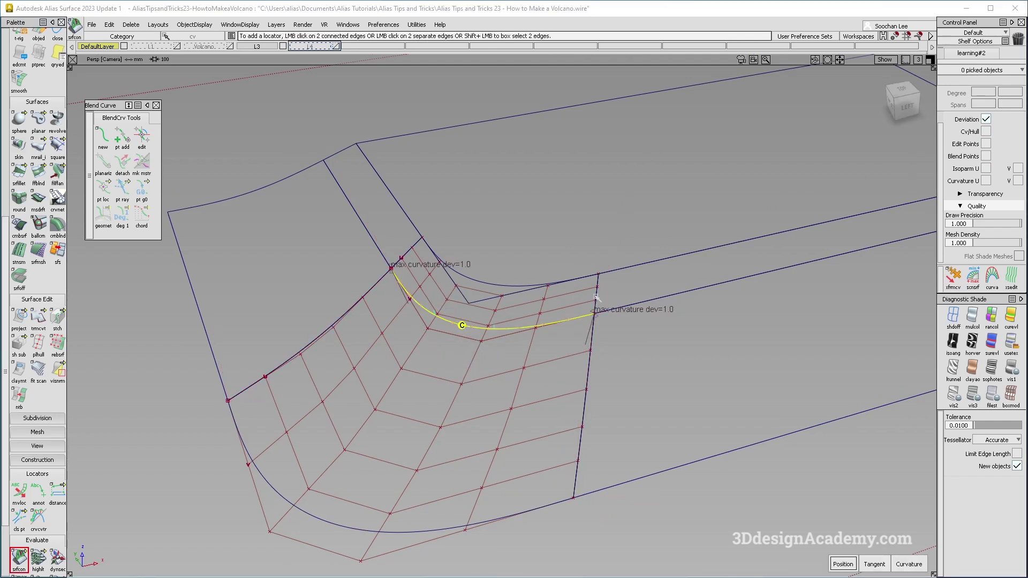
pyautogui.keyDown('alt'); pyautogui.keyDown('shift'); pyautogui.moveTo(530, 408); pyautogui.dragTo(542, 370); pyautogui.keyUp('shift'); pyautogui.keyUp('alt')
pyautogui.click(345, 334)
pyautogui.click(599, 388)
pyautogui.keyDown('alt'); pyautogui.keyDown('shift'); pyautogui.moveTo(467, 369); pyautogui.dragTo(454, 435); pyautogui.keyUp('shift'); pyautogui.keyUp('alt')
# Step: Align the large corner blend's long-side diagonal edge to the adjoining long-side fillet with G2 continuity
pyautogui.scroll(1, 58, 173)
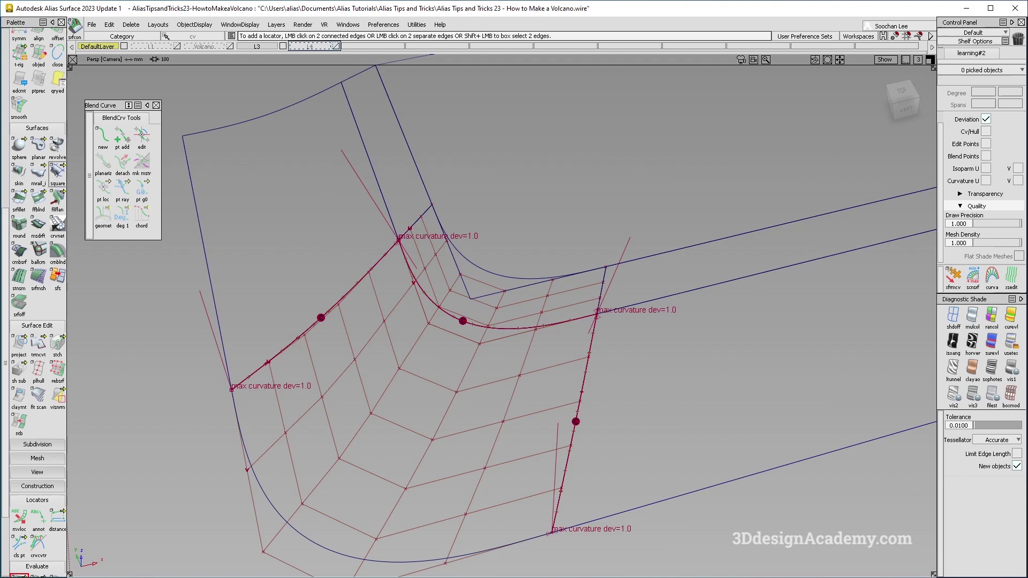
pyautogui.scroll(1, 39, 123)
pyautogui.doubleClick(39, 123)
pyautogui.click(582, 392)
pyautogui.click(591, 395)
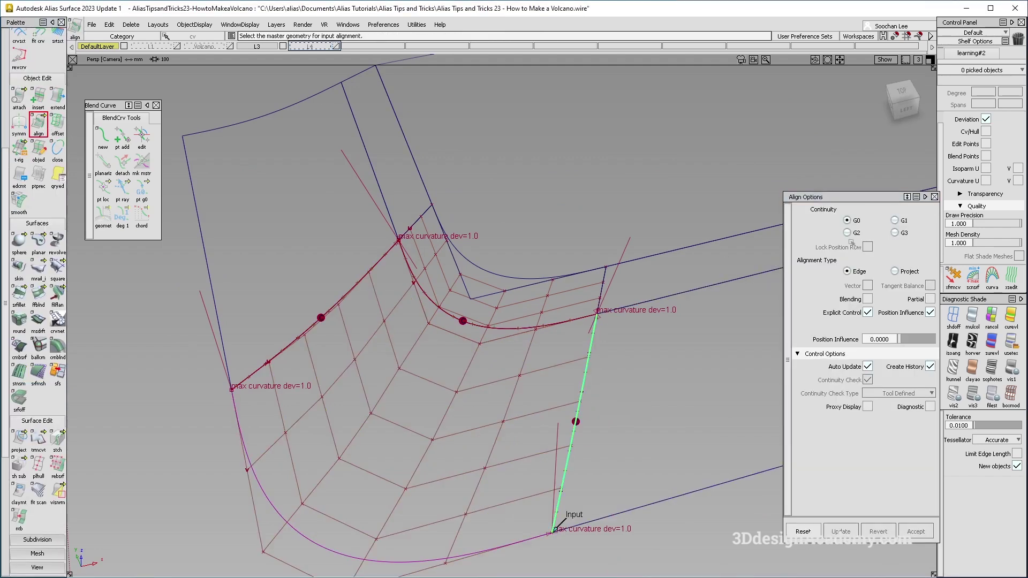
pyautogui.click(847, 233)
pyautogui.click(588, 363)
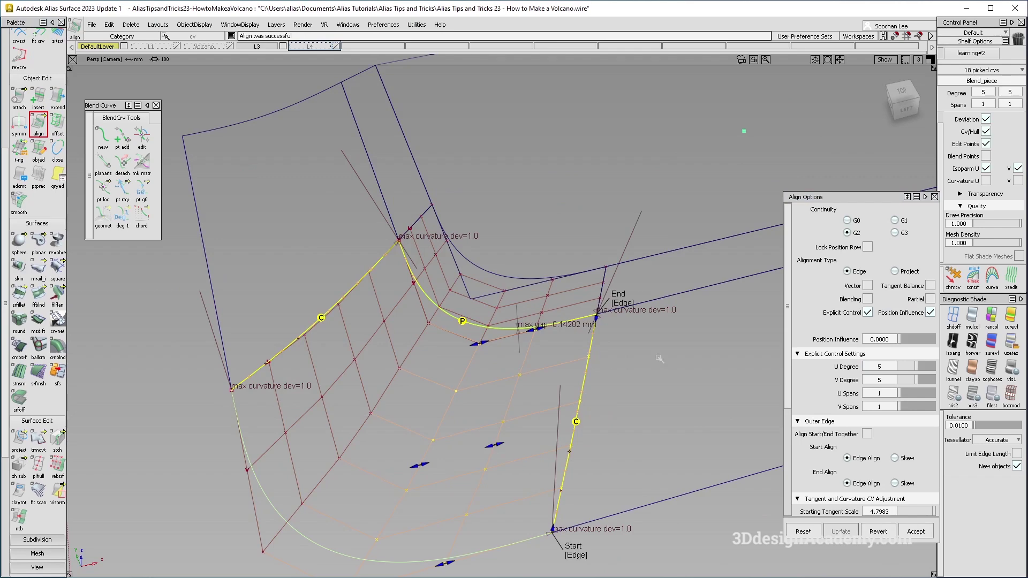
# Step: Set the alignment's Position Influence to 1
pyautogui.click(913, 340)
pyautogui.keyDown('alt'); pyautogui.keyDown('shift'); pyautogui.moveTo(593, 362); pyautogui.dragTo(521, 376); pyautogui.keyUp('shift'); pyautogui.keyUp('alt')
pyautogui.keyDown('alt'); pyautogui.keyDown('shift'); pyautogui.moveTo(467, 402); pyautogui.dragTo(509, 367); pyautogui.keyUp('shift'); pyautogui.keyUp('alt')
pyautogui.scroll(6, 577, 337)
pyautogui.click(914, 107)
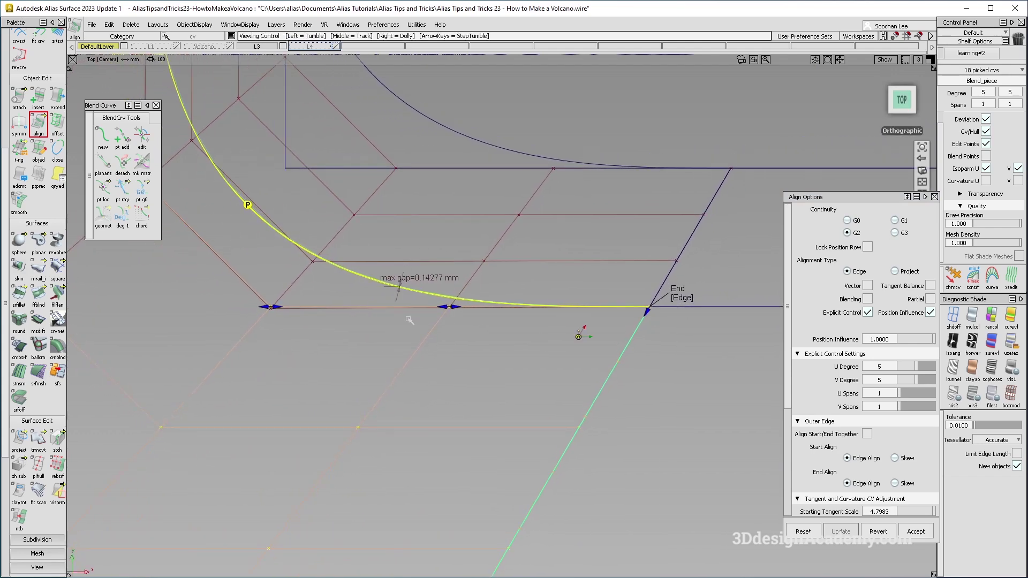
# Step: Align the large corner blend's short-side diagonal edge to the adjoining short-side fillet with G2 continuity
pyautogui.keyDown('alt'); pyautogui.keyDown('shift'); pyautogui.moveTo(580, 335); pyautogui.dragTo(410, 350, button='right'); pyautogui.keyUp('shift'); pyautogui.keyUp('alt')
pyautogui.click(449, 203)
pyautogui.click(450, 203)
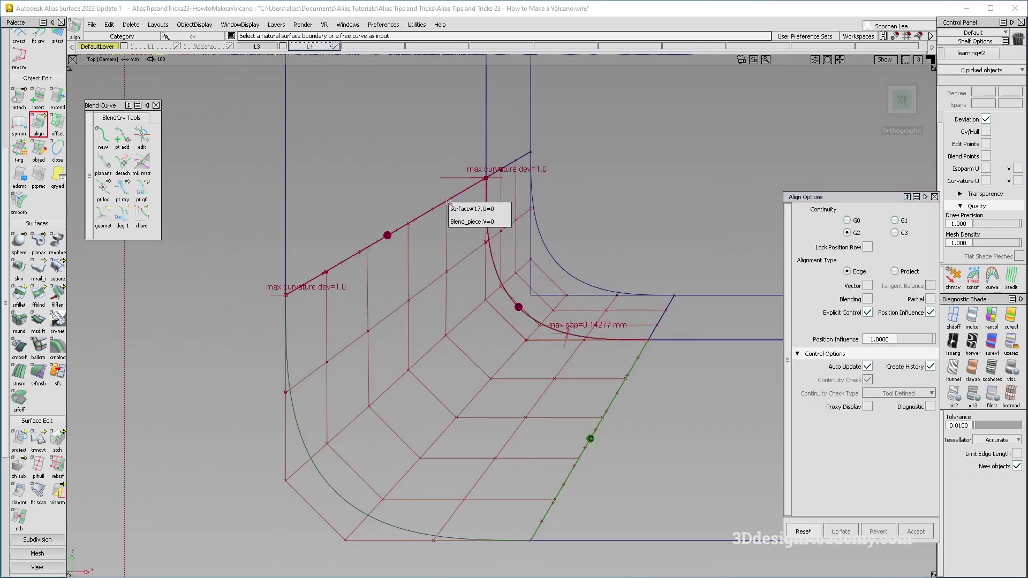
pyautogui.click(463, 220)
pyautogui.click(460, 197)
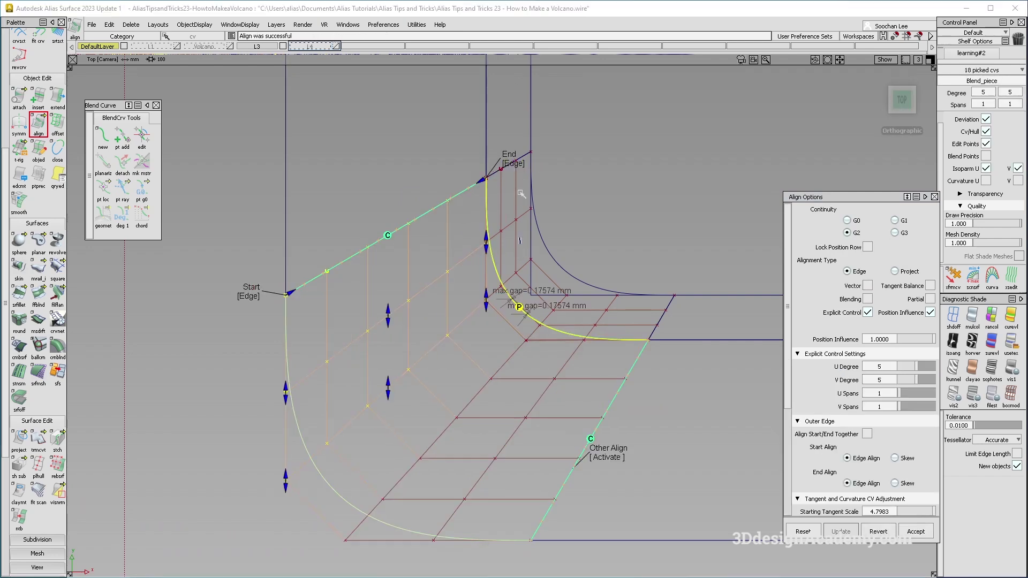
# Step: Align the small corner blend's short-side diagonal edge to its neighbouring surface with G2 continuity
pyautogui.click(520, 238)
pyautogui.click(514, 161)
pyautogui.click(526, 179)
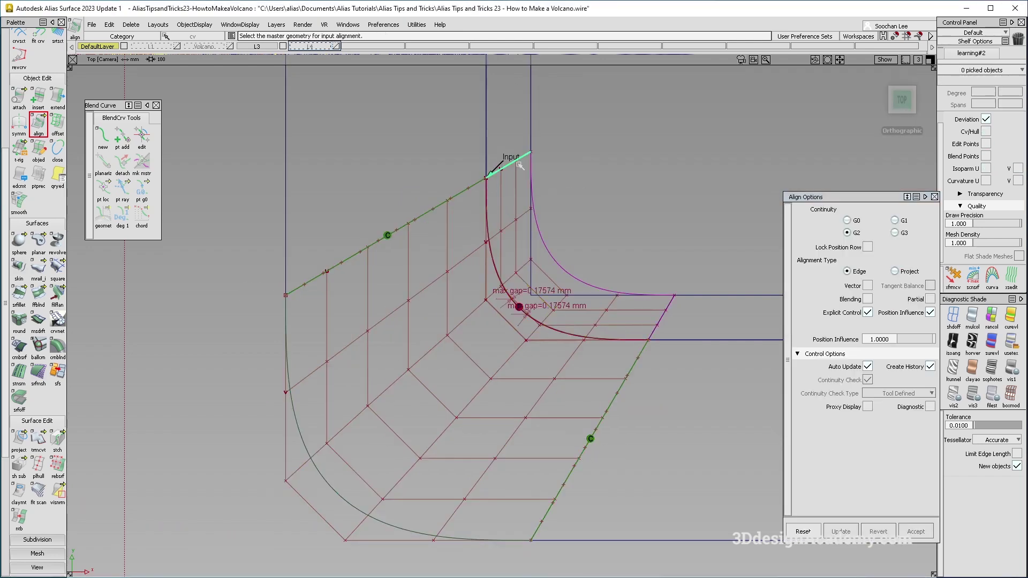
pyautogui.click(519, 164)
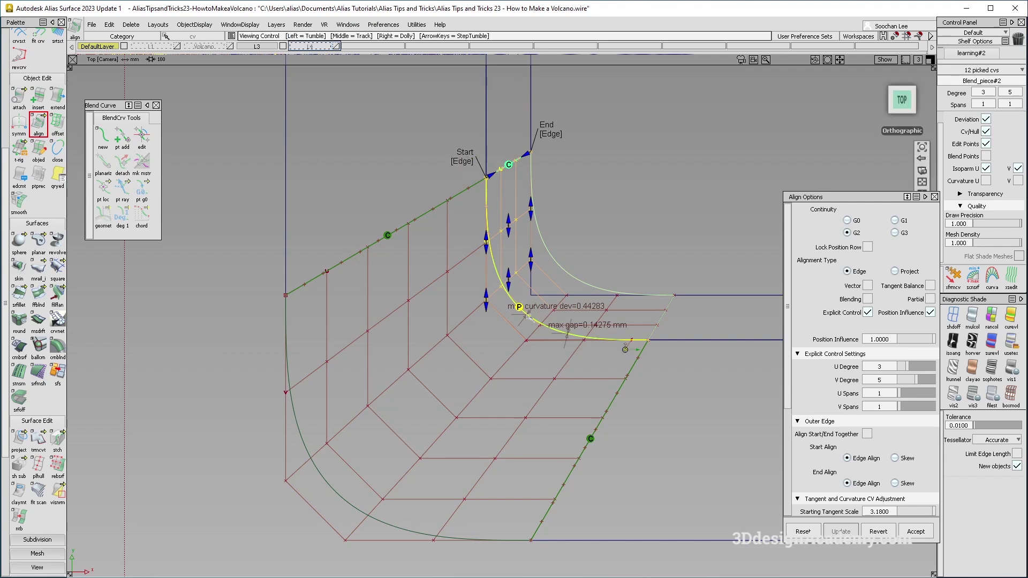
# Step: Align the small corner blend's long-side diagonal edge to its neighbouring surface with G2 continuity
pyautogui.click(657, 323)
pyautogui.click(661, 320)
pyautogui.click(685, 323)
pyautogui.keyDown('alt'); pyautogui.keyDown('shift'); pyautogui.moveTo(554, 332); pyautogui.dragTo(622, 324, button='right'); pyautogui.keyUp('shift'); pyautogui.keyUp('alt')
pyautogui.keyDown('alt'); pyautogui.keyDown('shift'); pyautogui.moveTo(621, 323); pyautogui.dragTo(584, 334, button='middle'); pyautogui.keyUp('shift'); pyautogui.keyUp('alt')
pyautogui.keyDown('alt'); pyautogui.keyDown('shift'); pyautogui.moveTo(584, 334); pyautogui.dragTo(509, 413, button='right'); pyautogui.keyUp('shift'); pyautogui.keyUp('alt')
pyautogui.click(555, 352)
# Step: Delete the Align construction history from both corner blend surfaces
pyautogui.keyDown('alt'); pyautogui.keyDown('shift'); pyautogui.moveTo(416, 390); pyautogui.dragTo(399, 292); pyautogui.keyUp('shift'); pyautogui.keyUp('alt')
pyautogui.click(137, 24)
pyautogui.click(135, 48)
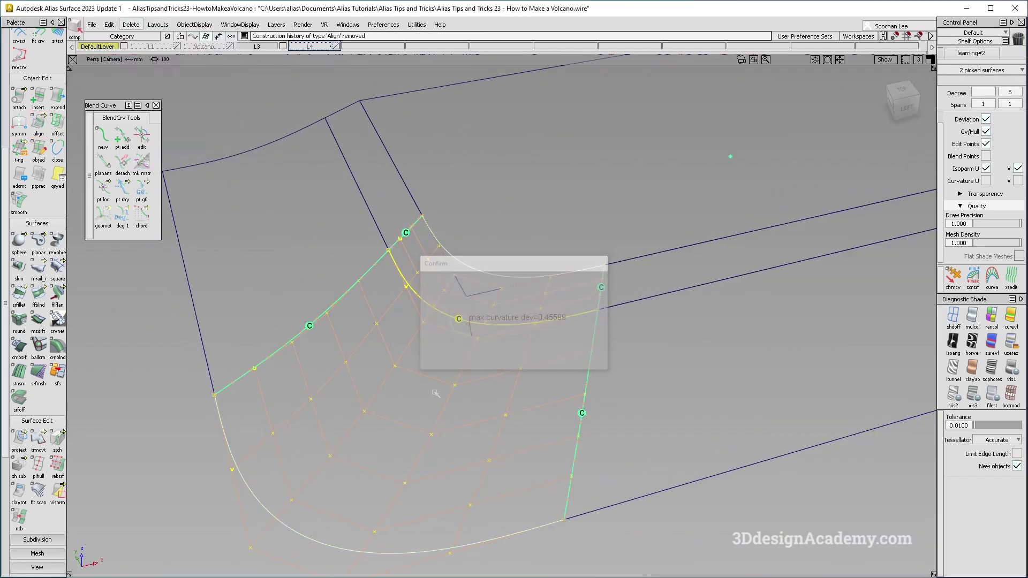
# Step: Move two interior CVs of the large corner blend along their normals to bring the shared curved edge within G2 continuity
pyautogui.click(365, 411)
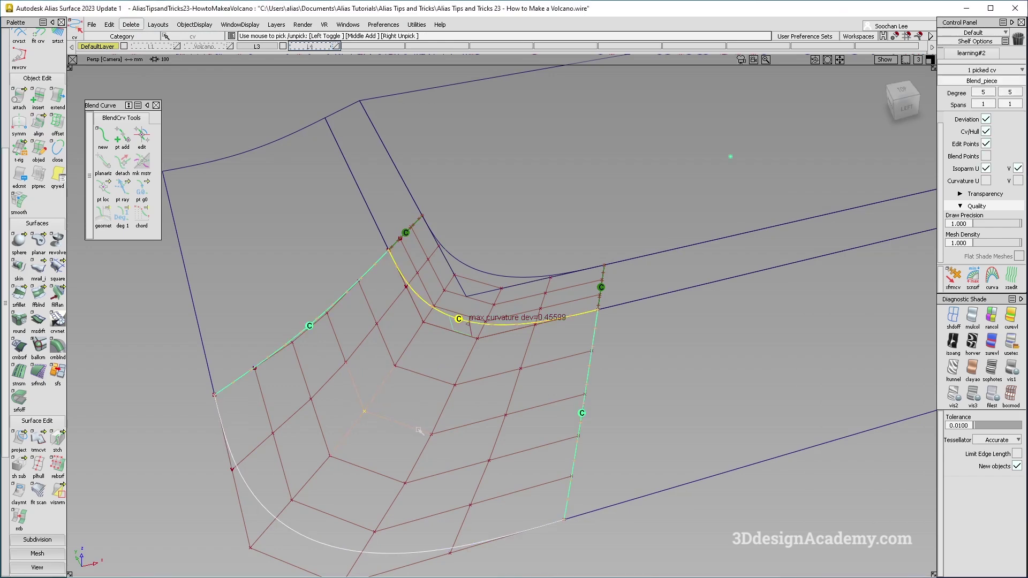
pyautogui.click(954, 277)
pyautogui.press('space')
pyautogui.click(414, 398)
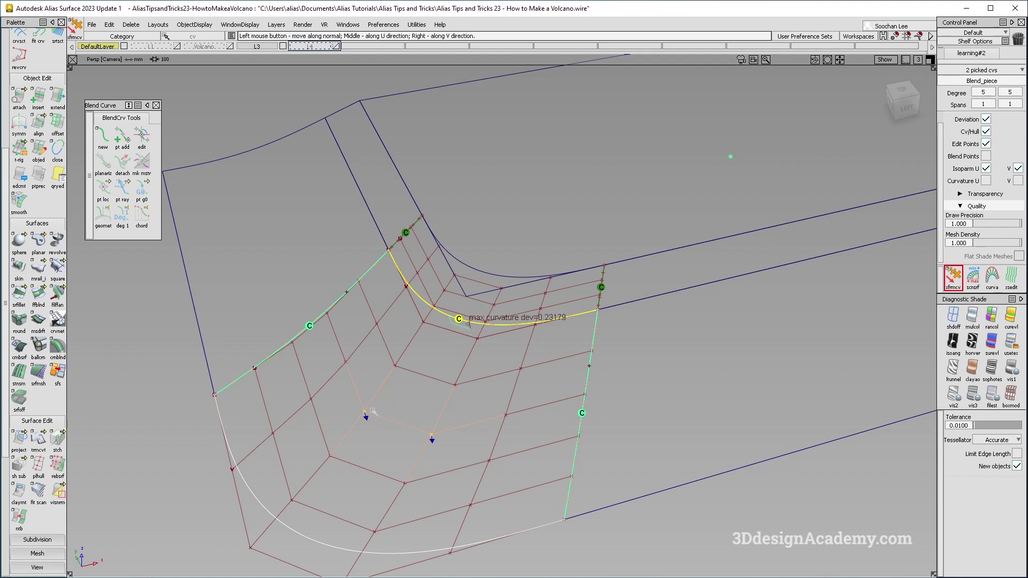
pyautogui.moveTo(357, 418)
pyautogui.keyDown('alt'); pyautogui.keyDown('shift'); pyautogui.mouseDown()
pyautogui.moveTo(484, 348)
pyautogui.moveTo(562, 283)
pyautogui.moveTo(562, 321)
pyautogui.mouseUp(); pyautogui.keyUp('shift'); pyautogui.keyUp('alt')
pyautogui.click(561, 279)
pyautogui.click(514, 362)
pyautogui.keyDown('ctrl'); pyautogui.keyDown('shift'); pyautogui.moveTo(569, 325); pyautogui.dragTo(456, 420, button='right'); pyautogui.keyUp('shift'); pyautogui.keyUp('ctrl')
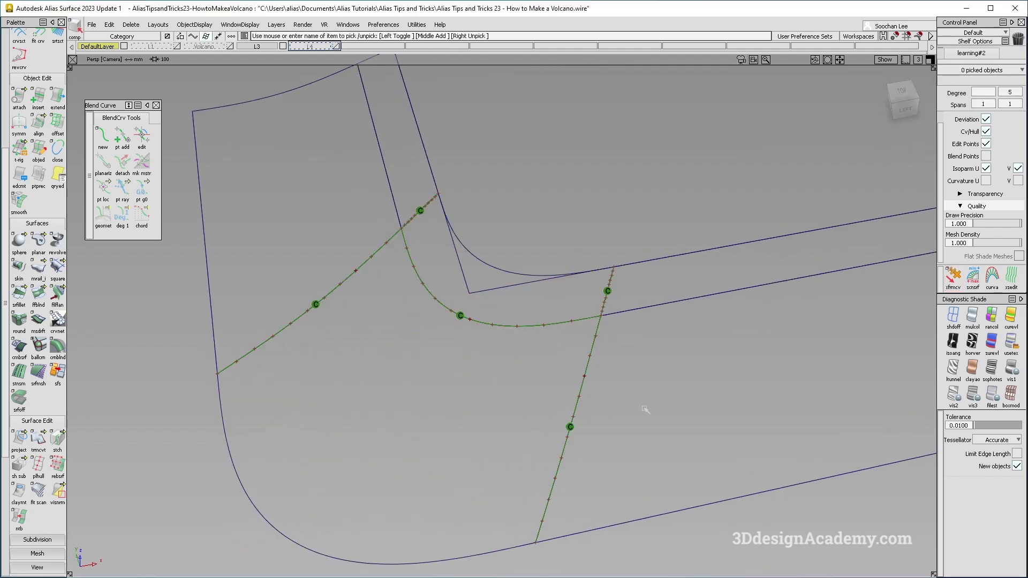
# Step: Examine the reflections across the blended corner using texture diagnostic shading, with the surface lines hidden
pyautogui.keyDown('alt'); pyautogui.keyDown('shift'); pyautogui.moveTo(645, 409); pyautogui.dragTo(551, 349, button='right'); pyautogui.keyUp('shift'); pyautogui.keyUp('alt')
pyautogui.keyDown('alt'); pyautogui.keyDown('shift'); pyautogui.moveTo(551, 349); pyautogui.dragTo(578, 410); pyautogui.keyUp('shift'); pyautogui.keyUp('alt')
pyautogui.keyDown('ctrl'); pyautogui.keyDown('shift'); pyautogui.moveTo(579, 413); pyautogui.dragTo(595, 303); pyautogui.keyUp('shift'); pyautogui.keyUp('ctrl')
pyautogui.click(1010, 341)
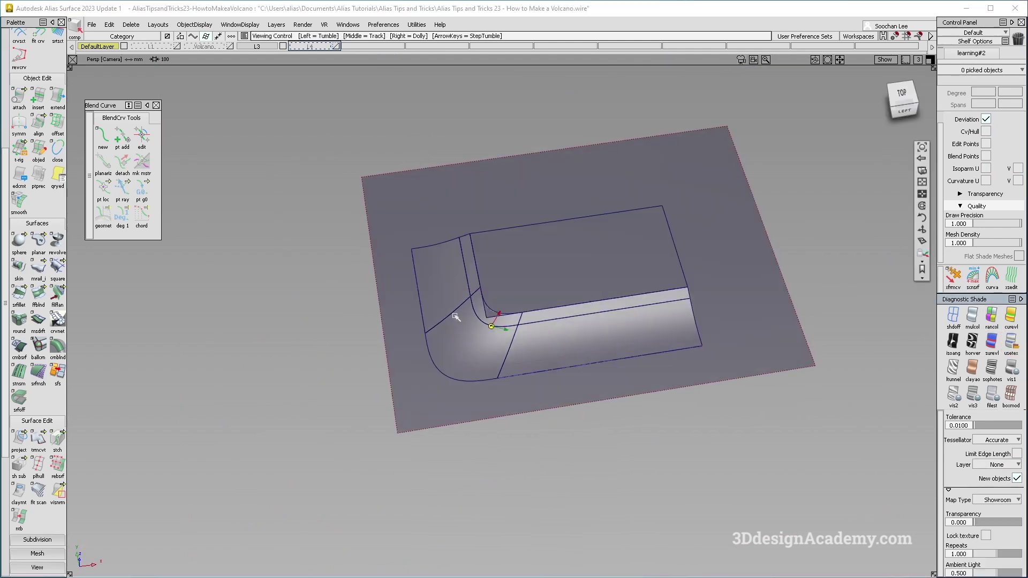
pyautogui.keyDown('alt'); pyautogui.keyDown('shift'); pyautogui.moveTo(455, 317); pyautogui.dragTo(541, 339); pyautogui.keyUp('shift'); pyautogui.keyUp('alt')
pyautogui.keyDown('ctrl'); pyautogui.keyDown('shift'); pyautogui.moveTo(590, 383); pyautogui.dragTo(620, 420, button='right'); pyautogui.keyUp('shift'); pyautogui.keyUp('ctrl')
pyautogui.moveTo(572, 327)
pyautogui.keyDown('alt'); pyautogui.keyDown('shift'); pyautogui.mouseDown()
pyautogui.moveTo(537, 324)
pyautogui.moveTo(527, 356)
pyautogui.moveTo(427, 322)
pyautogui.moveTo(471, 320)
pyautogui.moveTo(444, 238)
pyautogui.moveTo(468, 302)
pyautogui.mouseUp(); pyautogui.keyUp('shift'); pyautogui.keyUp('alt')
pyautogui.keyDown('alt'); pyautogui.keyDown('shift'); pyautogui.moveTo(468, 304); pyautogui.dragTo(469, 317, button='right'); pyautogui.keyUp('shift'); pyautogui.keyUp('alt')
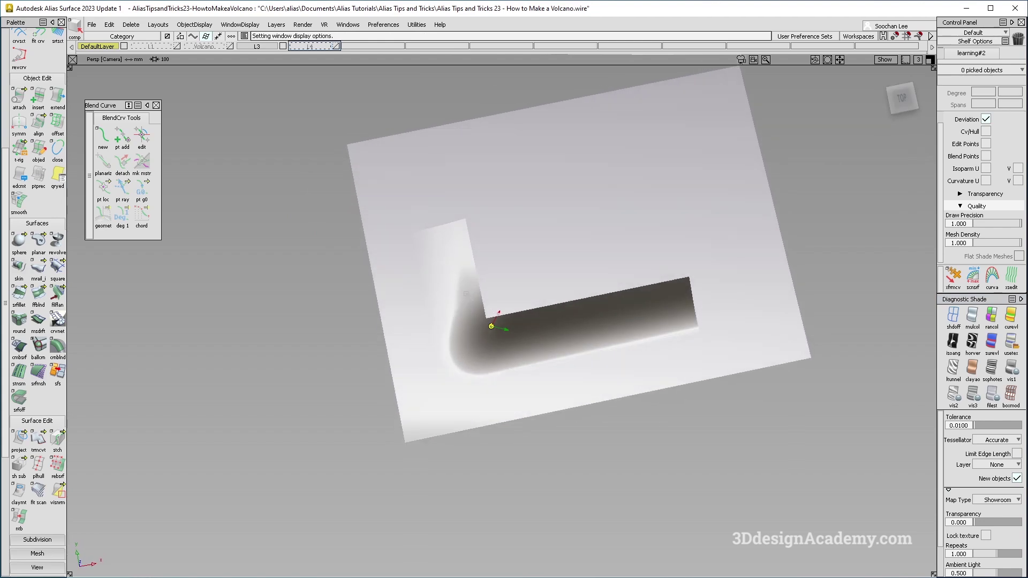
pyautogui.moveTo(460, 263)
pyautogui.keyDown('alt'); pyautogui.keyDown('shift'); pyautogui.mouseDown()
pyautogui.moveTo(567, 327)
pyautogui.moveTo(476, 333)
pyautogui.moveTo(479, 349)
pyautogui.moveTo(554, 358)
pyautogui.moveTo(517, 330)
pyautogui.mouseUp(); pyautogui.keyUp('shift'); pyautogui.keyUp('alt')
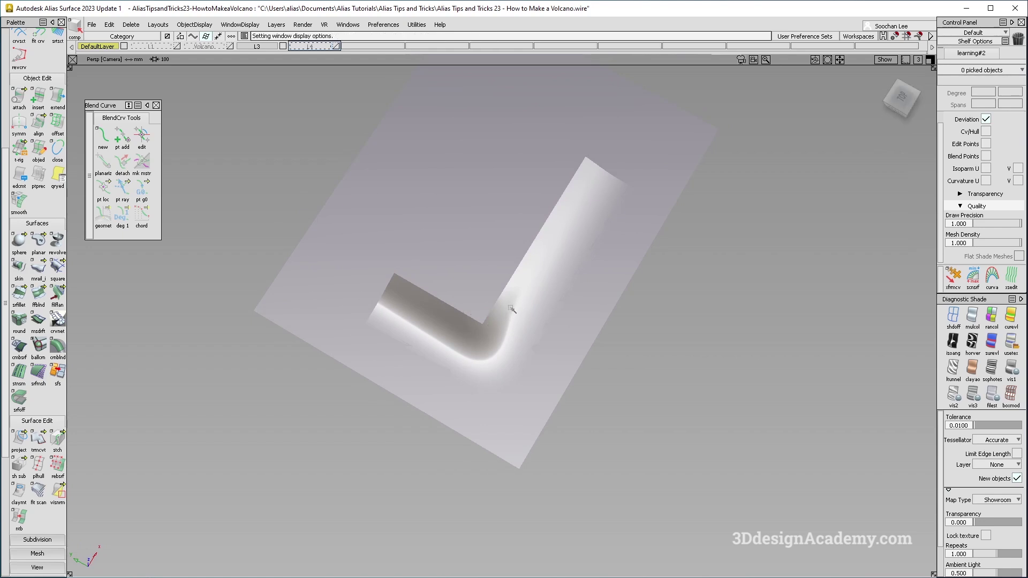
pyautogui.moveTo(537, 291)
pyautogui.keyDown('alt'); pyautogui.keyDown('shift'); pyautogui.mouseDown()
pyautogui.moveTo(450, 303)
pyautogui.moveTo(464, 338)
pyautogui.moveTo(480, 338)
pyautogui.mouseUp(); pyautogui.keyUp('shift'); pyautogui.keyUp('alt')
pyautogui.keyDown('ctrl'); pyautogui.keyDown('shift'); pyautogui.moveTo(498, 334); pyautogui.dragTo(540, 391, button='right'); pyautogui.keyUp('shift'); pyautogui.keyUp('ctrl')
pyautogui.keyDown('ctrl'); pyautogui.keyDown('shift'); pyautogui.moveTo(538, 366); pyautogui.dragTo(567, 471); pyautogui.keyUp('shift'); pyautogui.keyUp('ctrl')
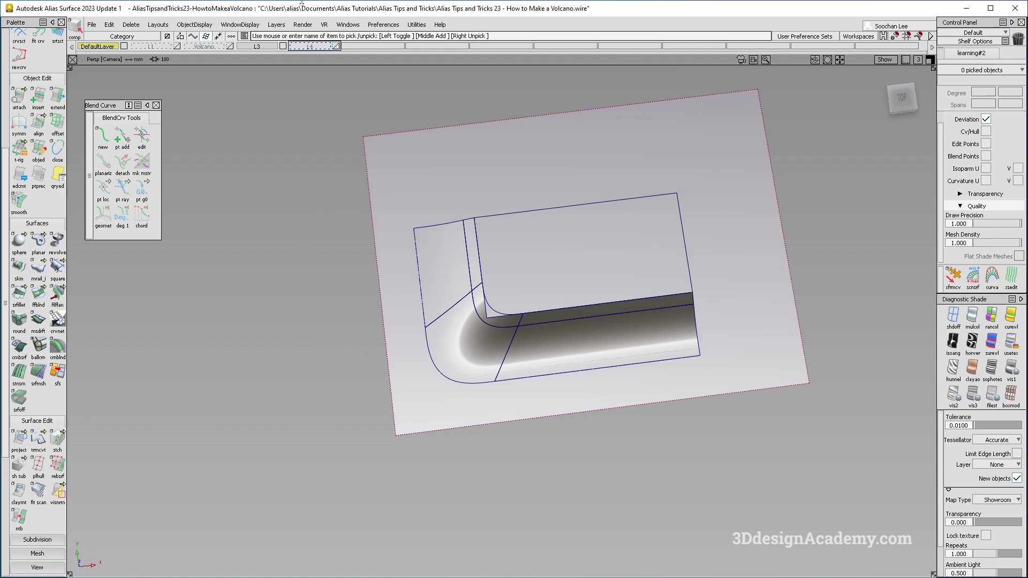
# Step: Copy the reference volcano from layer L1 and place the copy beside the corner model
pyautogui.click(231, 45)
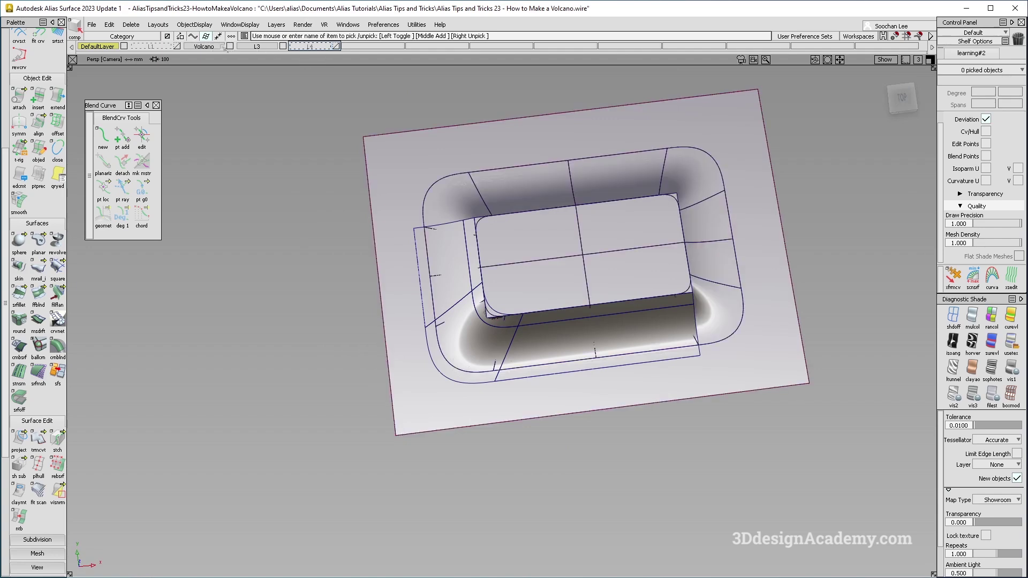
pyautogui.click(231, 46)
pyautogui.click(177, 46)
pyautogui.moveTo(161, 46); pyautogui.dragTo(164, 72)
pyautogui.keyDown('alt'); pyautogui.keyDown('shift'); pyautogui.moveTo(407, 258); pyautogui.dragTo(300, 257, button='right'); pyautogui.keyUp('shift'); pyautogui.keyUp('alt')
pyautogui.hotkey('ctrl', 'c')
pyautogui.hotkey('ctrl', 'v')
pyautogui.keyDown('ctrl'); pyautogui.keyDown('shift'); pyautogui.moveTo(705, 347); pyautogui.dragTo(674, 265, button='middle'); pyautogui.keyUp('shift'); pyautogui.keyUp('ctrl')
pyautogui.hotkey('ctrl', 'z')
pyautogui.hotkey('ctrl', 'z')
pyautogui.moveTo(726, 272); pyautogui.dragTo(525, 295)
# Step: Assign the copied reference volcano to DefaultLayer and hide layer L1
pyautogui.moveTo(109, 46); pyautogui.dragTo(108, 55)
pyautogui.click(108, 55)
pyautogui.click(177, 46)
# Step: Compare the corner reflections of the reference copy and the blended corner model from several angles
pyautogui.keyDown('alt'); pyautogui.keyDown('shift'); pyautogui.moveTo(471, 409); pyautogui.dragTo(540, 429); pyautogui.keyUp('shift'); pyautogui.keyUp('alt')
pyautogui.keyDown('ctrl'); pyautogui.keyDown('shift'); pyautogui.moveTo(540, 430); pyautogui.dragTo(448, 351, button='right'); pyautogui.keyUp('shift'); pyautogui.keyUp('ctrl')
pyautogui.keyDown('alt'); pyautogui.keyDown('shift'); pyautogui.moveTo(415, 324); pyautogui.dragTo(407, 355); pyautogui.keyUp('shift'); pyautogui.keyUp('alt')
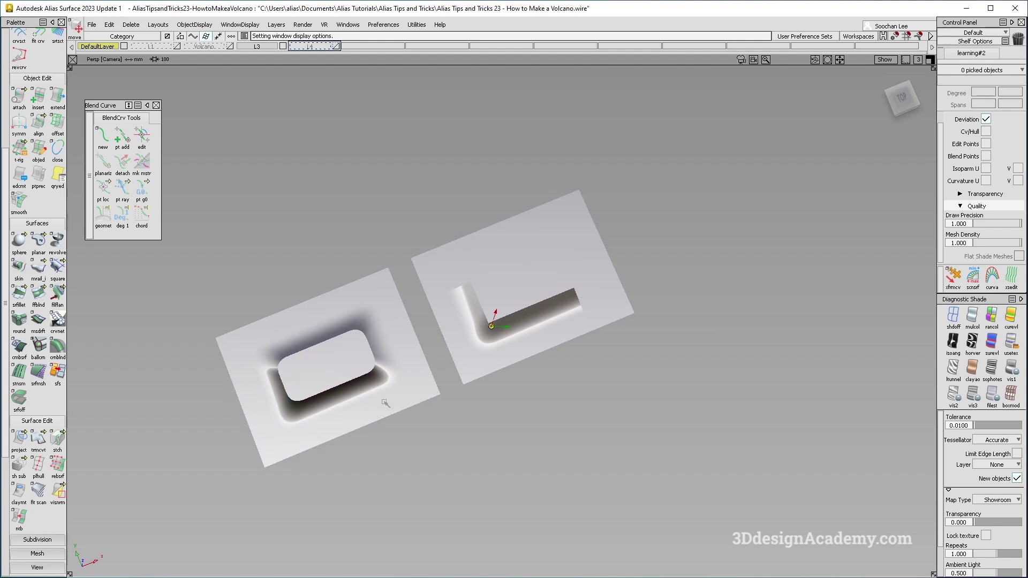
pyautogui.keyDown('alt'); pyautogui.keyDown('shift'); pyautogui.moveTo(387, 395); pyautogui.dragTo(389, 392); pyautogui.keyUp('shift'); pyautogui.keyUp('alt')
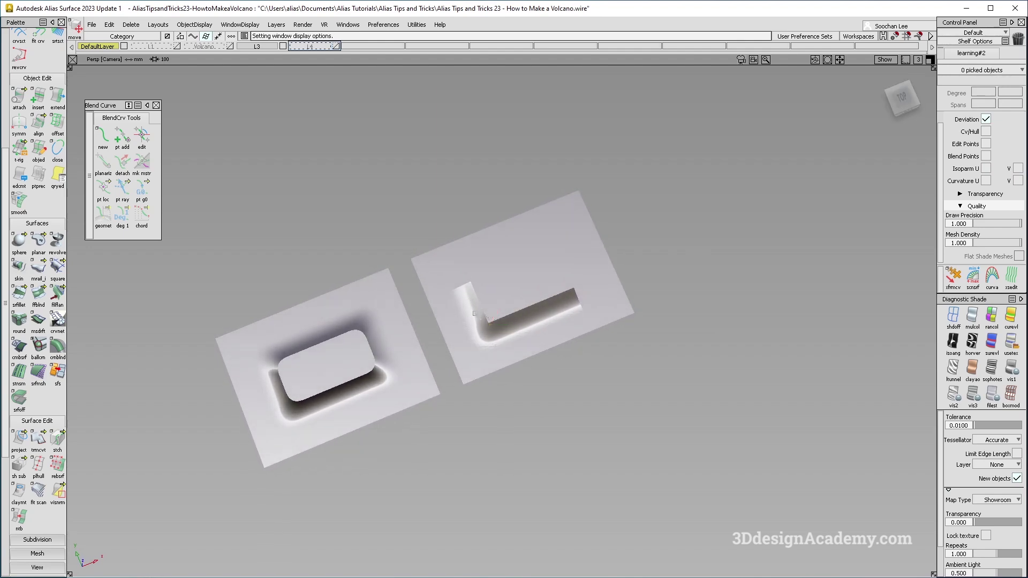
pyautogui.keyDown('alt'); pyautogui.keyDown('shift'); pyautogui.moveTo(469, 292); pyautogui.dragTo(392, 370); pyautogui.keyUp('shift'); pyautogui.keyUp('alt')
pyautogui.scroll(5, 351, 324)
pyautogui.keyDown('alt'); pyautogui.keyDown('shift'); pyautogui.moveTo(351, 323); pyautogui.dragTo(496, 249); pyautogui.keyUp('shift'); pyautogui.keyUp('alt')
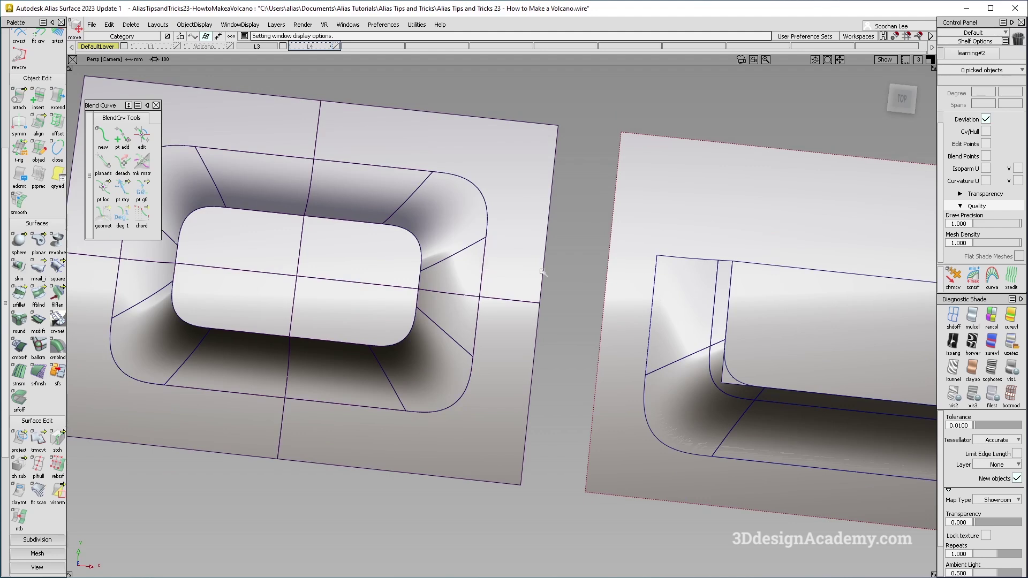
pyautogui.keyDown('alt'); pyautogui.keyDown('shift'); pyautogui.moveTo(544, 273); pyautogui.dragTo(539, 345, button='right'); pyautogui.keyUp('shift'); pyautogui.keyUp('alt')
pyautogui.keyDown('alt'); pyautogui.keyDown('shift'); pyautogui.moveTo(539, 344); pyautogui.dragTo(448, 452); pyautogui.keyUp('shift'); pyautogui.keyUp('alt')
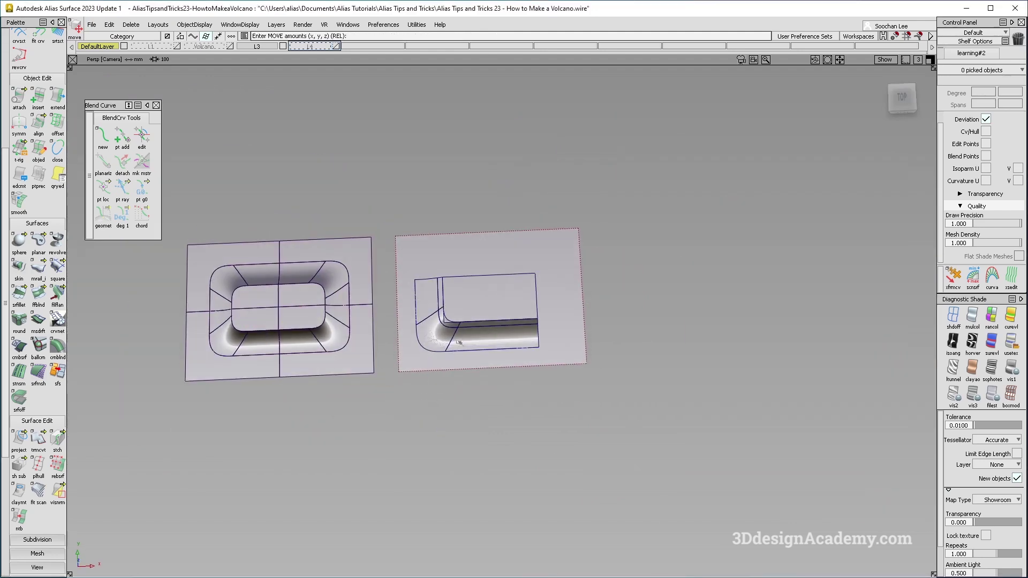
# Step: Delete the reference volcano copy beside the corner model
pyautogui.keyDown('ctrl'); pyautogui.keyDown('shift'); pyautogui.moveTo(300, 322); pyautogui.dragTo(328, 368); pyautogui.keyUp('shift'); pyautogui.keyUp('ctrl')
pyautogui.press('Delete')
pyautogui.press('Return')
# Step: Draw two grid-snapped straight guide lines in the top view, along the X and Y axes, meeting at the origin
pyautogui.press('F5')
pyautogui.keyDown('alt'); pyautogui.keyDown('shift'); pyautogui.moveTo(562, 340); pyautogui.dragTo(577, 357, button='right'); pyautogui.keyUp('shift'); pyautogui.keyUp('alt')
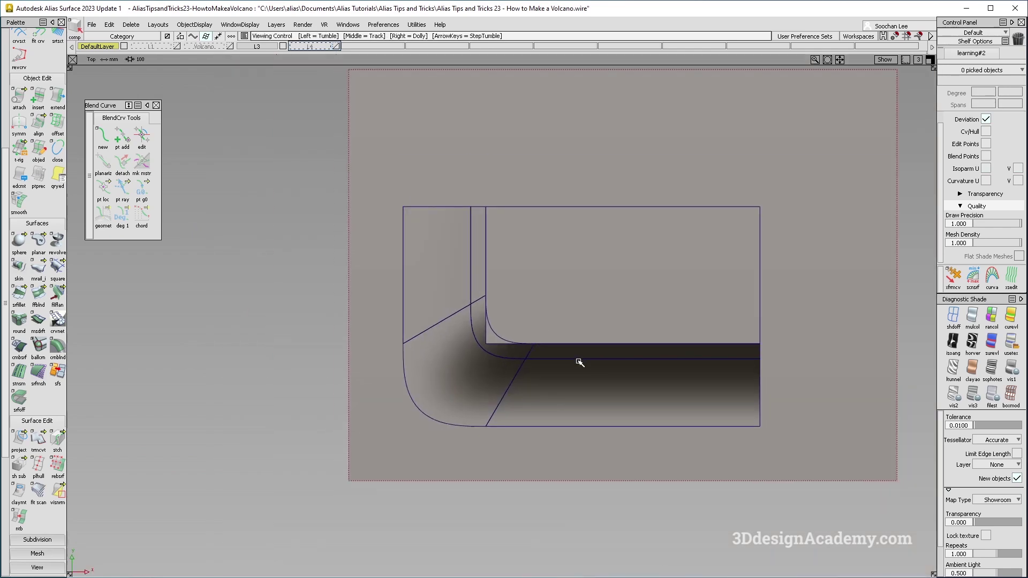
pyautogui.keyDown('alt'); pyautogui.keyDown('shift'); pyautogui.moveTo(577, 357); pyautogui.dragTo(540, 322, button='middle'); pyautogui.keyUp('shift'); pyautogui.keyUp('alt')
pyautogui.keyDown('ctrl'); pyautogui.keyDown('shift'); pyautogui.moveTo(446, 421); pyautogui.dragTo(396, 274); pyautogui.keyUp('shift'); pyautogui.keyUp('ctrl')
pyautogui.click(14, 431)
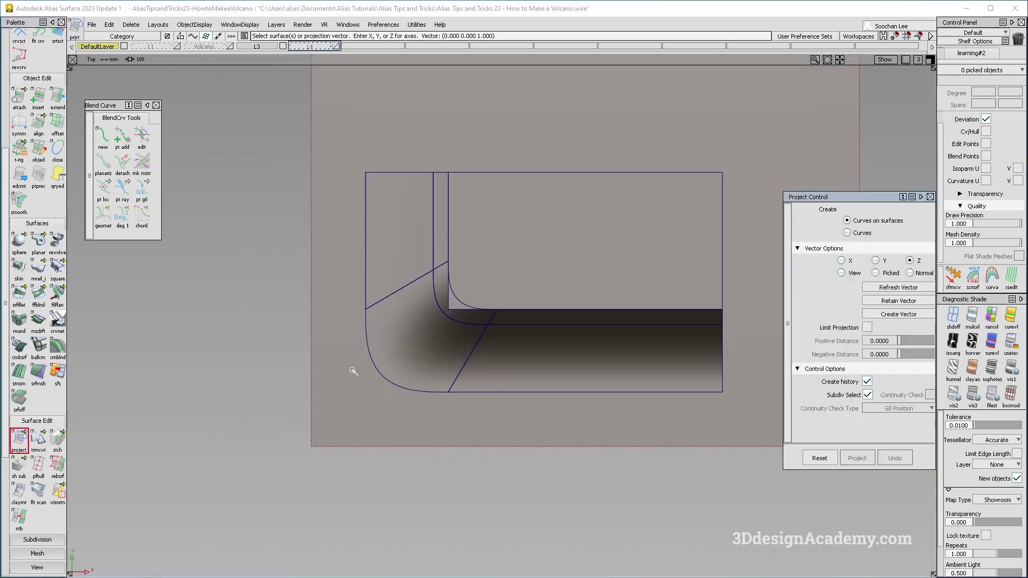
pyautogui.keyDown('alt'); pyautogui.keyDown('shift'); pyautogui.moveTo(351, 369); pyautogui.dragTo(225, 279, button='right'); pyautogui.keyUp('shift'); pyautogui.keyUp('alt')
pyautogui.scroll(5, 37, 299)
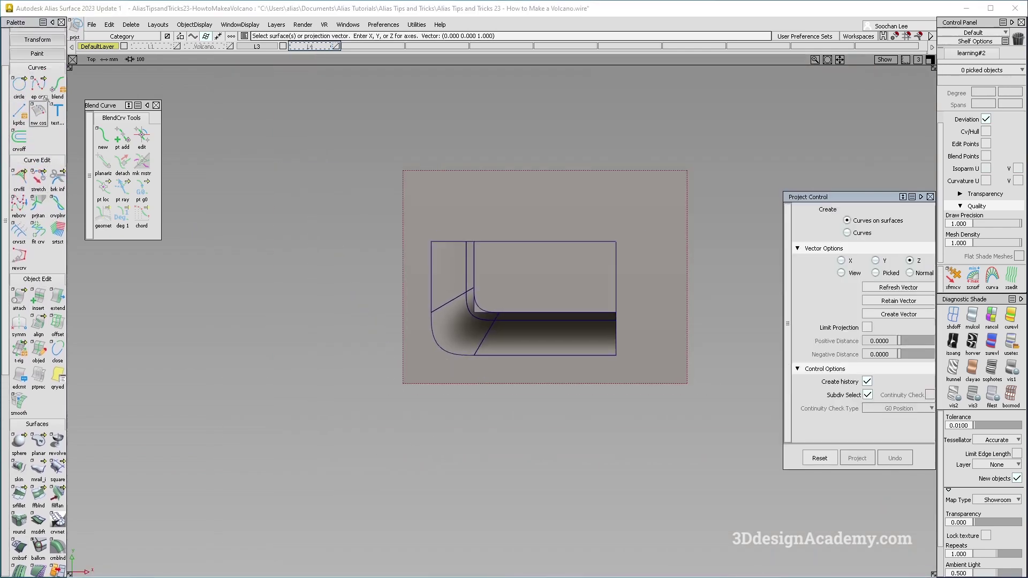
pyautogui.click(38, 96)
pyautogui.keyDown('ctrl'); pyautogui.keyDown('shift'); pyautogui.moveTo(532, 321); pyautogui.dragTo(380, 324, button='right'); pyautogui.keyUp('shift'); pyautogui.keyUp('ctrl')
pyautogui.keyDown('alt'); pyautogui.click(331, 276); pyautogui.keyUp('alt')
pyautogui.press('space')
pyautogui.keyDown('alt'); pyautogui.click(554, 276); pyautogui.keyUp('alt')
pyautogui.rightClick(545, 463)
# Step: Project both guide lines onto the model surfaces along the Z direction
pyautogui.keyDown('ctrl'); pyautogui.keyDown('shift'); pyautogui.moveTo(394, 355); pyautogui.dragTo(394, 271); pyautogui.keyUp('shift'); pyautogui.keyUp('ctrl')
pyautogui.scroll(-3, 37, 375)
pyautogui.click(18, 480)
pyautogui.click(429, 352)
pyautogui.click(438, 345)
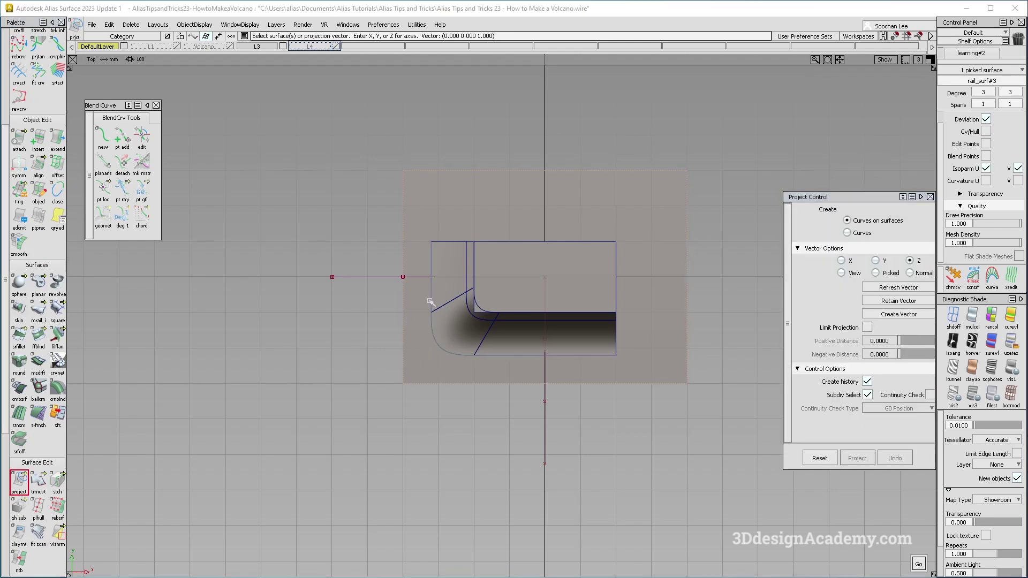
pyautogui.moveTo(402, 258); pyautogui.dragTo(621, 409)
pyautogui.press('space')
pyautogui.moveTo(377, 268); pyautogui.dragTo(657, 465)
pyautogui.press('space')
pyautogui.keyDown('ctrl'); pyautogui.keyDown('shift'); pyautogui.moveTo(346, 348); pyautogui.dragTo(346, 380); pyautogui.keyUp('shift'); pyautogui.keyUp('ctrl')
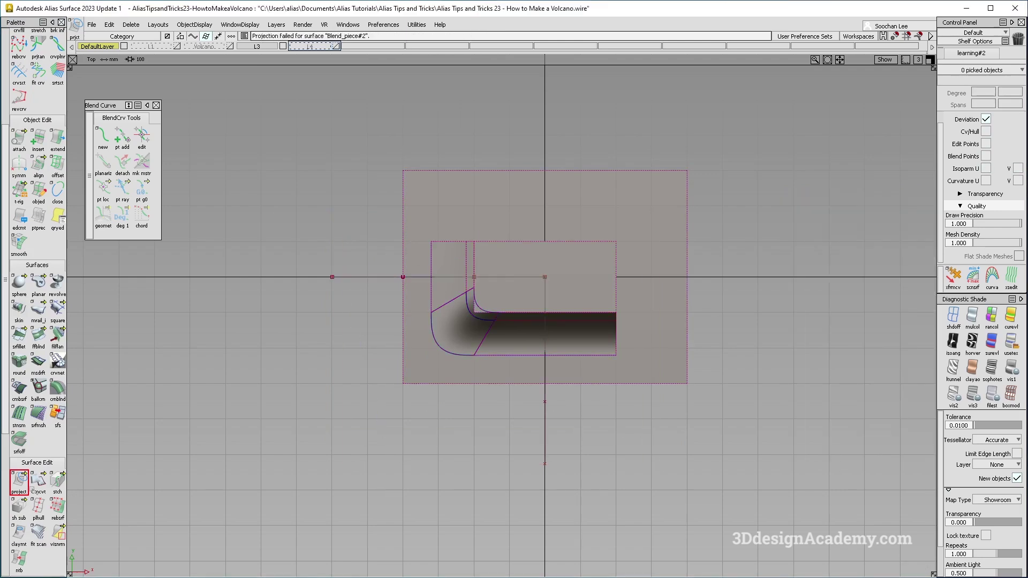
# Step: Trim the base plane and both wall surfaces along the projected lines, keeping the parts in the blended corner's quadrant
pyautogui.moveTo(38, 479); pyautogui.dragTo(41, 481)
pyautogui.moveTo(390, 393); pyautogui.dragTo(414, 376)
pyautogui.click(462, 365)
pyautogui.click(446, 288)
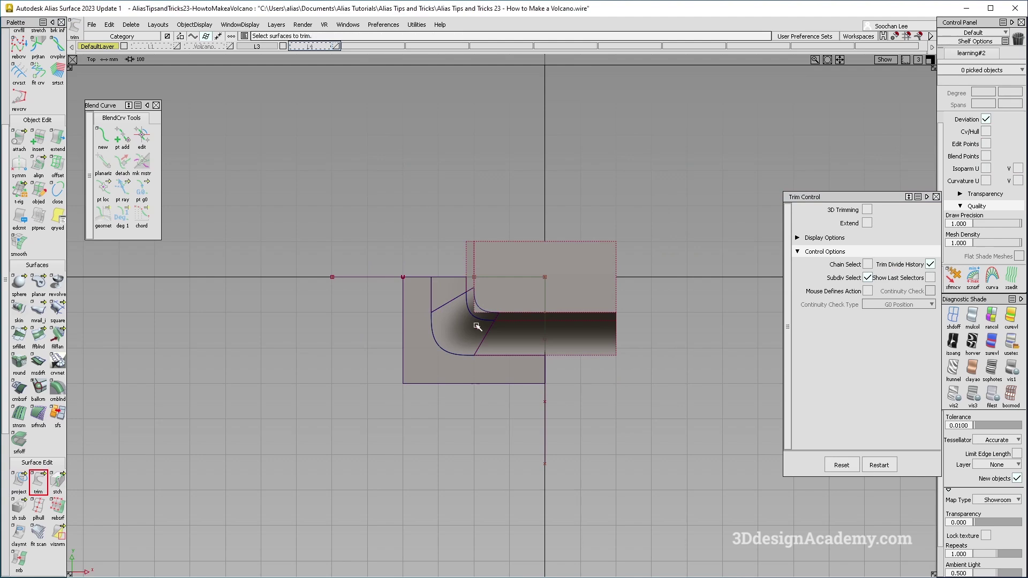
pyautogui.click(505, 336)
pyautogui.press('space')
# Step: Trim both straight fillets and the top plane along the projected lines, keeping the blended corner's quadrant
pyautogui.click(517, 317)
pyautogui.click(515, 317)
pyautogui.press('space')
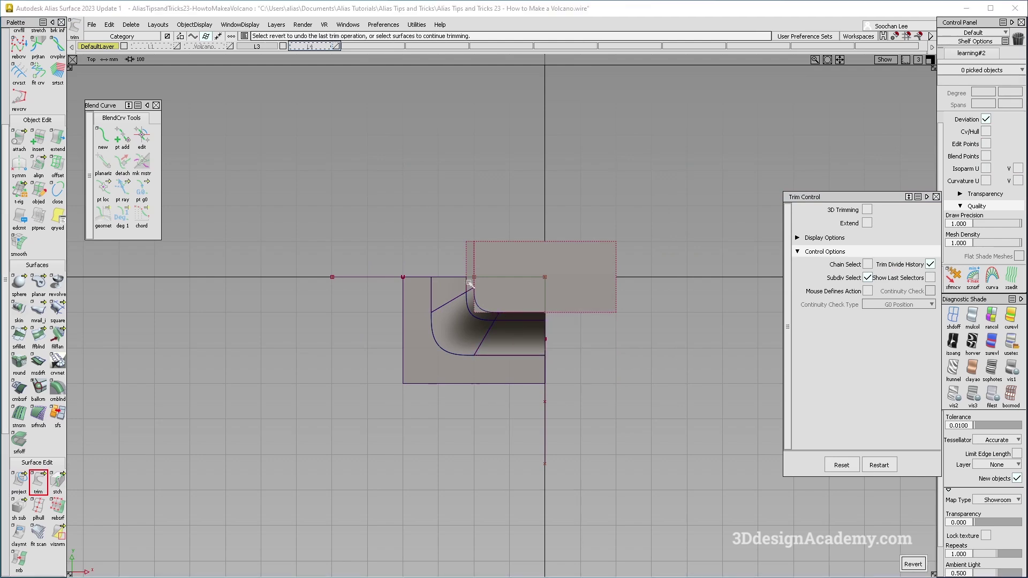
pyautogui.click(493, 291)
pyautogui.press('space')
pyautogui.keyDown('alt'); pyautogui.keyDown('shift'); pyautogui.moveTo(486, 307); pyautogui.dragTo(686, 307, button='right'); pyautogui.keyUp('shift'); pyautogui.keyUp('alt')
pyautogui.keyDown('ctrl'); pyautogui.keyDown('shift'); pyautogui.moveTo(442, 405); pyautogui.dragTo(442, 439); pyautogui.keyUp('shift'); pyautogui.keyUp('ctrl')
# Step: Project the small corner blend's inner curved edge onto the top plane along Z and delete the two guide lines
pyautogui.click(19, 481)
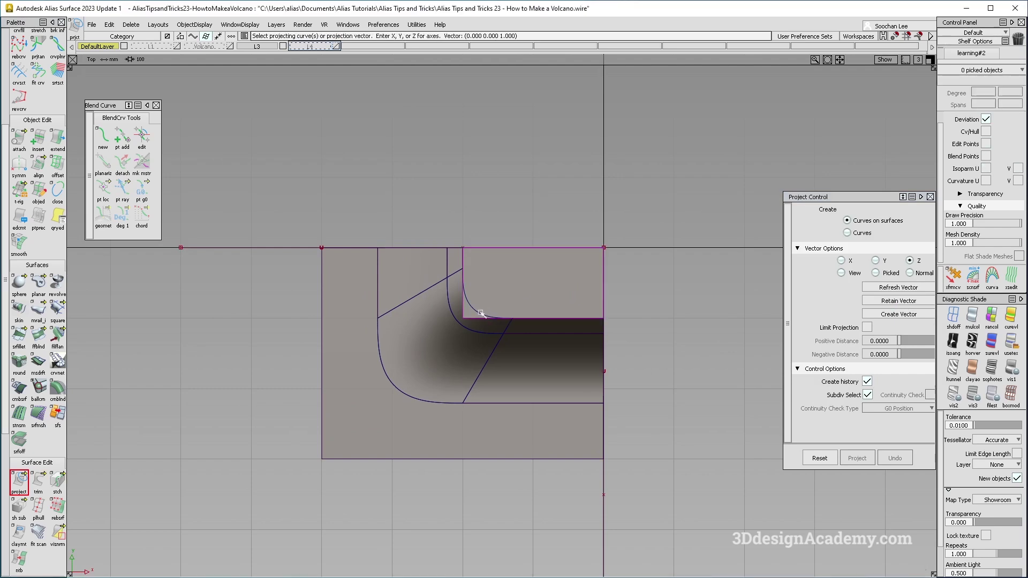
pyautogui.keyDown('ctrl'); pyautogui.keyDown('shift'); pyautogui.moveTo(328, 146); pyautogui.dragTo(549, 372); pyautogui.keyUp('shift'); pyautogui.keyUp('ctrl')
pyautogui.moveTo(267, 132); pyautogui.dragTo(705, 513)
pyautogui.press('Delete')
pyautogui.press('Return')
# Step: Trim the top plane's square corner along the projected rounded edge
pyautogui.click(38, 480)
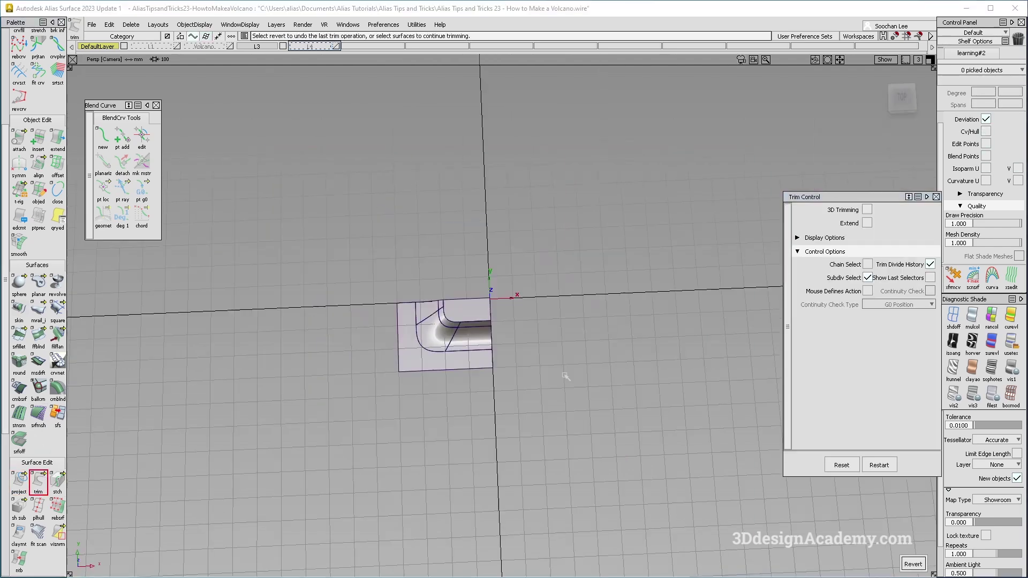
pyautogui.keyDown('alt'); pyautogui.keyDown('shift'); pyautogui.moveTo(459, 327); pyautogui.dragTo(518, 312, button='right'); pyautogui.keyUp('shift'); pyautogui.keyUp('alt')
pyautogui.keyDown('alt'); pyautogui.keyDown('shift'); pyautogui.moveTo(518, 312); pyautogui.dragTo(579, 289); pyautogui.keyUp('shift'); pyautogui.keyUp('alt')
# Step: Mirror-duplicate all the quarter-model surfaces across the X axis
pyautogui.keyDown('ctrl'); pyautogui.keyDown('shift'); pyautogui.moveTo(325, 207); pyautogui.dragTo(305, 187); pyautogui.keyUp('shift'); pyautogui.keyUp('ctrl')
pyautogui.moveTo(306, 188); pyautogui.dragTo(538, 426)
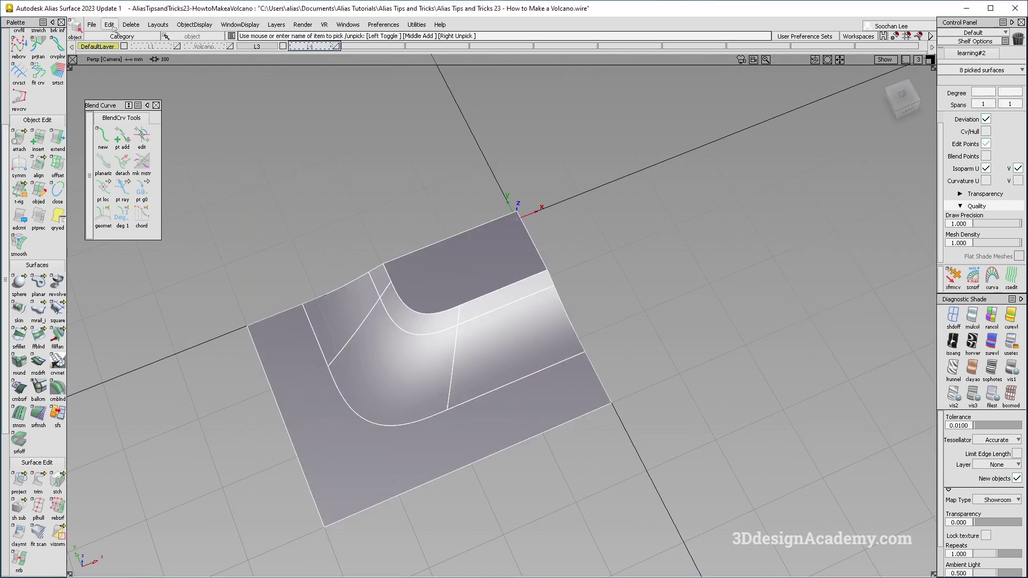
pyautogui.click(110, 25)
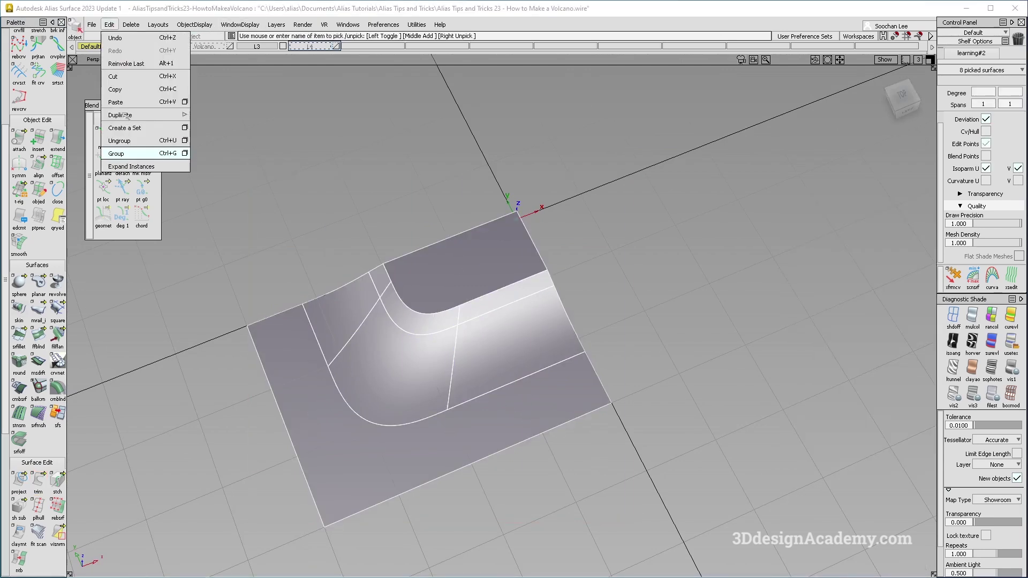
pyautogui.click(206, 128)
# Step: Mirror-duplicate all the half-model surfaces across the Y axis to complete the volcano
pyautogui.moveTo(414, 221); pyautogui.dragTo(294, 105)
pyautogui.click(110, 25)
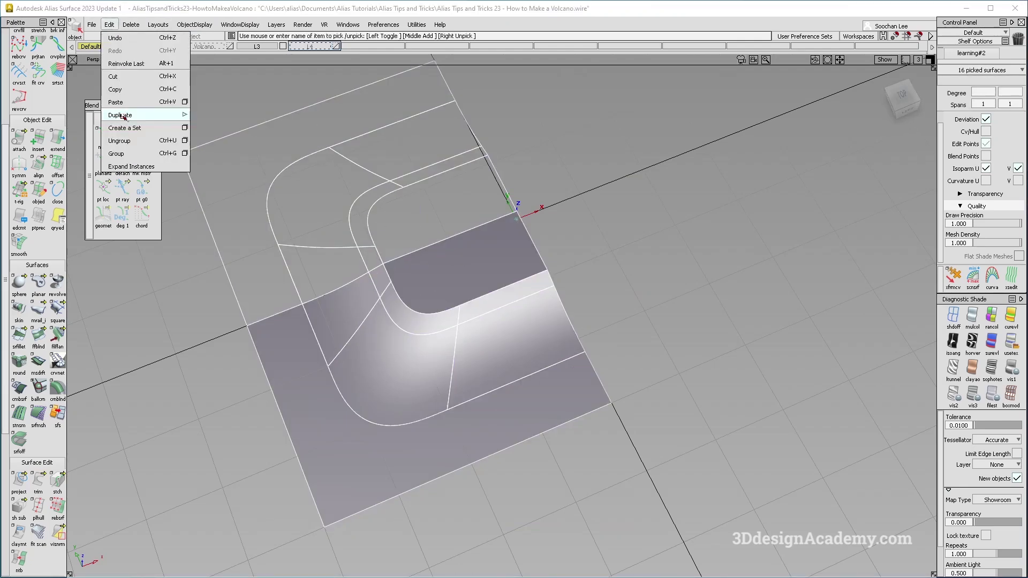
pyautogui.click(228, 126)
pyautogui.click(576, 354)
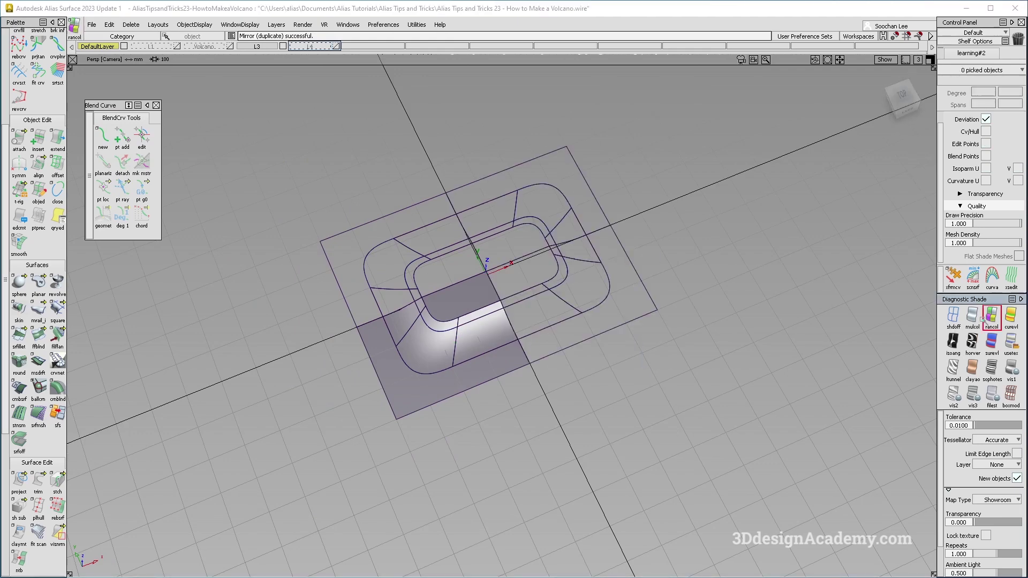
# Step: Apply texture diagnostic shading to the complete volcano and examine its reflections with the surface lines hidden
pyautogui.click(974, 317)
pyautogui.click(1011, 343)
pyautogui.keyDown('ctrl'); pyautogui.keyDown('shift'); pyautogui.moveTo(660, 337); pyautogui.dragTo(564, 334, button='right'); pyautogui.keyUp('shift'); pyautogui.keyUp('ctrl')
pyautogui.moveTo(462, 323)
pyautogui.keyDown('alt'); pyautogui.keyDown('shift'); pyautogui.mouseDown()
pyautogui.moveTo(508, 342)
pyautogui.moveTo(510, 420)
pyautogui.moveTo(500, 303)
pyautogui.moveTo(498, 320)
pyautogui.moveTo(393, 292)
pyautogui.mouseUp(); pyautogui.keyUp('shift'); pyautogui.keyUp('alt')
pyautogui.keyDown('alt'); pyautogui.keyDown('shift'); pyautogui.moveTo(393, 291); pyautogui.dragTo(480, 304, button='right'); pyautogui.keyUp('shift'); pyautogui.keyUp('alt')
pyautogui.keyDown('alt'); pyautogui.keyDown('shift'); pyautogui.moveTo(480, 305); pyautogui.dragTo(527, 368); pyautogui.keyUp('shift'); pyautogui.keyUp('alt')
pyautogui.moveTo(527, 368)
pyautogui.keyDown('ctrl'); pyautogui.keyDown('shift'); pyautogui.mouseDown(button='right')
pyautogui.moveTo(404, 274)
pyautogui.moveTo(466, 356)
pyautogui.mouseUp(button='right'); pyautogui.keyUp('shift'); pyautogui.keyUp('ctrl')
pyautogui.moveTo(466, 355)
pyautogui.keyDown('alt'); pyautogui.keyDown('shift'); pyautogui.mouseDown()
pyautogui.moveTo(403, 179)
pyautogui.moveTo(450, 264)
pyautogui.mouseUp(); pyautogui.keyUp('shift'); pyautogui.keyUp('alt')
pyautogui.keyDown('ctrl'); pyautogui.keyDown('shift'); pyautogui.moveTo(451, 264); pyautogui.dragTo(169, 31, button='right'); pyautogui.keyUp('shift'); pyautogui.keyUp('ctrl')
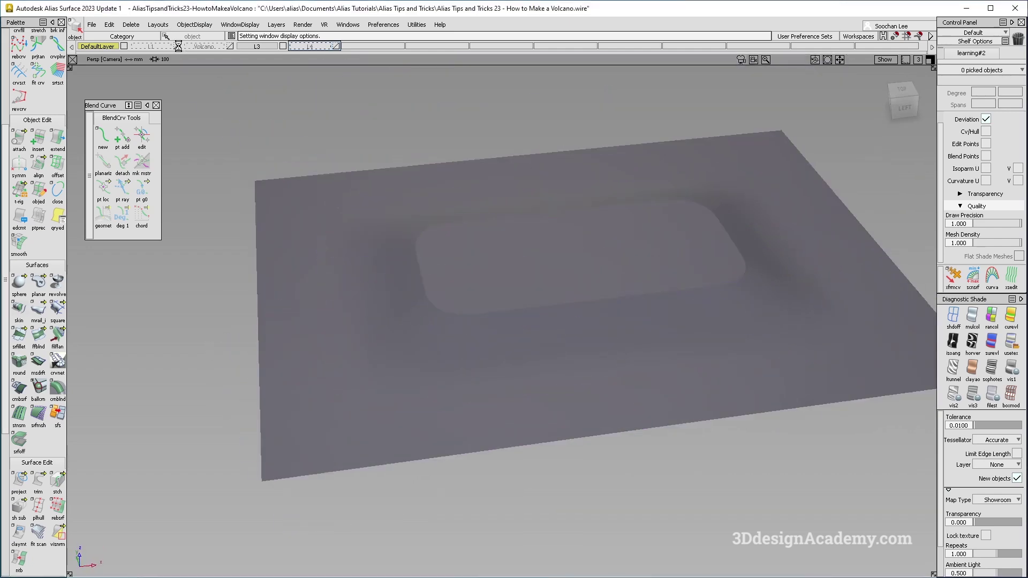
pyautogui.keyDown('ctrl'); pyautogui.keyDown('shift'); pyautogui.moveTo(419, 237); pyautogui.dragTo(161, 22, button='right'); pyautogui.keyUp('shift'); pyautogui.keyUp('ctrl')
# Step: Show layer L1, copy its reference volcano and place the copy beside the mirrored volcano
pyautogui.click(162, 46)
pyautogui.click(164, 69)
pyautogui.keyDown('alt'); pyautogui.keyDown('shift'); pyautogui.moveTo(534, 281); pyautogui.dragTo(498, 289, button='right'); pyautogui.keyUp('shift'); pyautogui.keyUp('alt')
pyautogui.keyDown('alt'); pyautogui.keyDown('shift'); pyautogui.moveTo(498, 290); pyautogui.dragTo(523, 314); pyautogui.keyUp('shift'); pyautogui.keyUp('alt')
pyautogui.hotkey('ctrl', 'c')
pyautogui.hotkey('ctrl', 'v')
pyautogui.moveTo(644, 375)
pyautogui.keyDown('ctrl'); pyautogui.keyDown('shift'); pyautogui.mouseDown(button='middle')
pyautogui.moveTo(636, 323)
pyautogui.moveTo(662, 290)
pyautogui.mouseUp(button='middle'); pyautogui.keyUp('shift'); pyautogui.keyUp('ctrl')
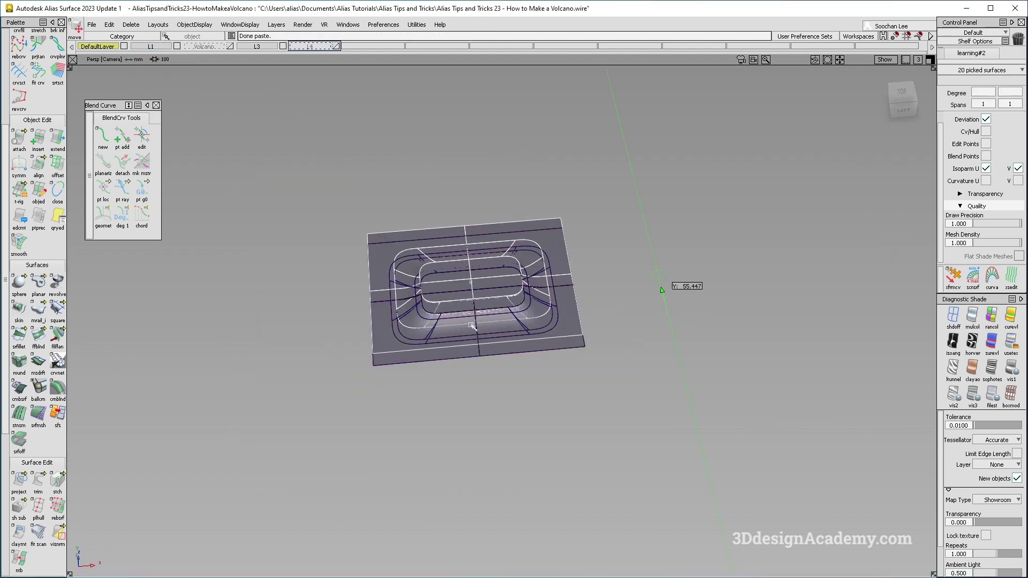
pyautogui.moveTo(700, 309); pyautogui.dragTo(467, 339)
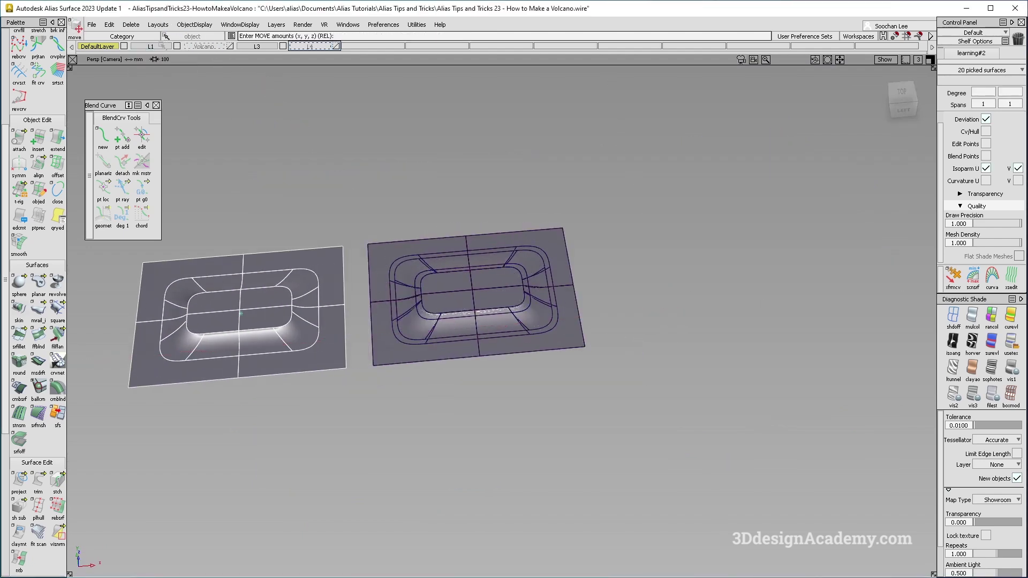
# Step: Assign the new reference copy to DefaultLayer and hide layer L1
pyautogui.click(177, 46)
pyautogui.click(177, 46)
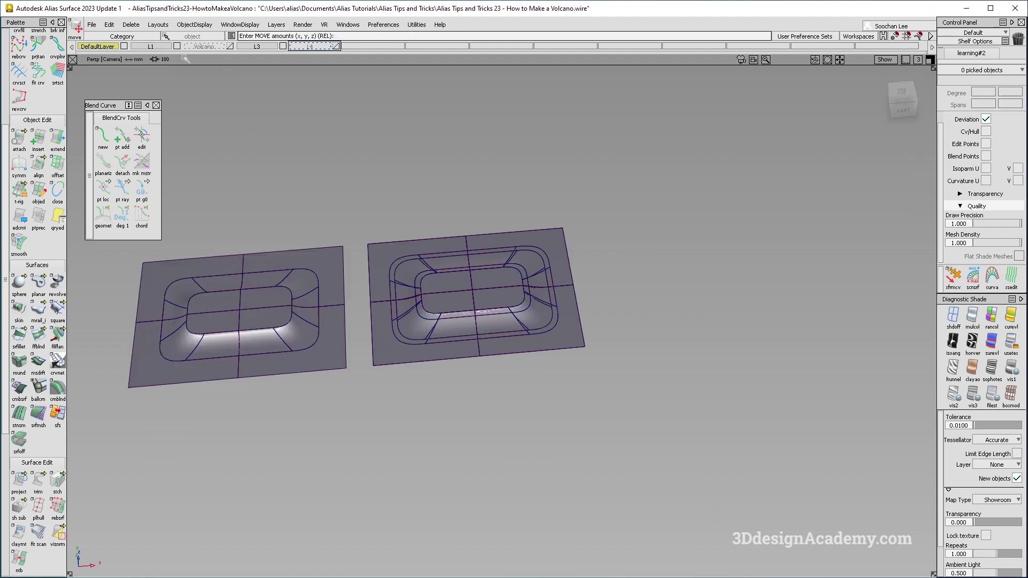
pyautogui.keyDown('ctrl'); pyautogui.keyDown('shift'); pyautogui.moveTo(221, 325); pyautogui.dragTo(224, 347); pyautogui.keyUp('shift'); pyautogui.keyUp('ctrl')
pyautogui.click(300, 332)
pyautogui.click(100, 47)
pyautogui.click(103, 54)
pyautogui.click(523, 432)
# Step: Hide the surface lines and compare the showroom reflections of the mirrored and reference volcanoes from several angles
pyautogui.keyDown('ctrl'); pyautogui.keyDown('shift'); pyautogui.moveTo(523, 432); pyautogui.dragTo(464, 358, button='right'); pyautogui.keyUp('shift'); pyautogui.keyUp('ctrl')
pyautogui.keyDown('alt'); pyautogui.keyDown('shift'); pyautogui.moveTo(464, 358); pyautogui.dragTo(498, 345); pyautogui.keyUp('shift'); pyautogui.keyUp('alt')
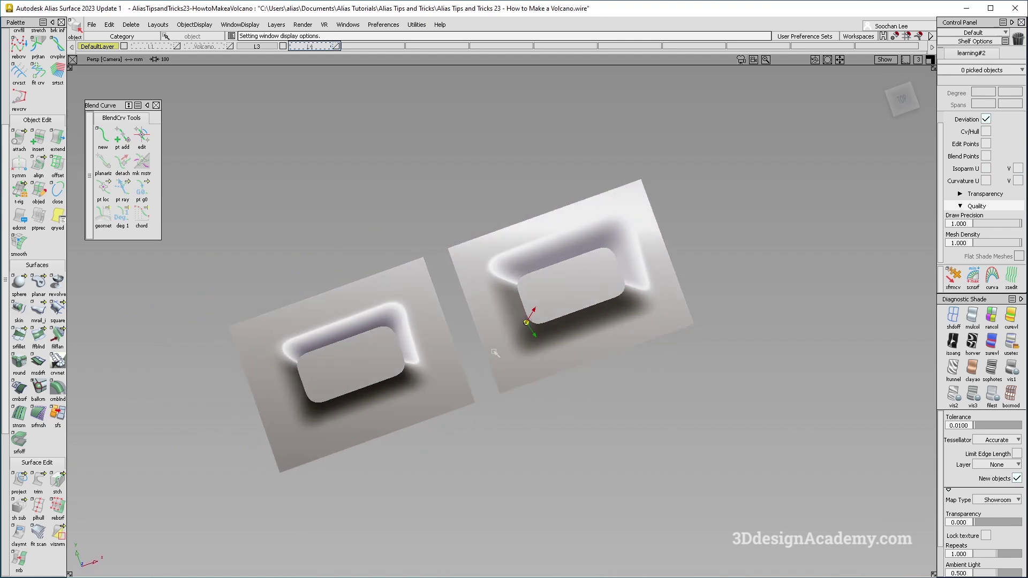
pyautogui.keyDown('alt'); pyautogui.keyDown('shift'); pyautogui.moveTo(550, 344); pyautogui.dragTo(513, 321); pyautogui.keyUp('shift'); pyautogui.keyUp('alt')
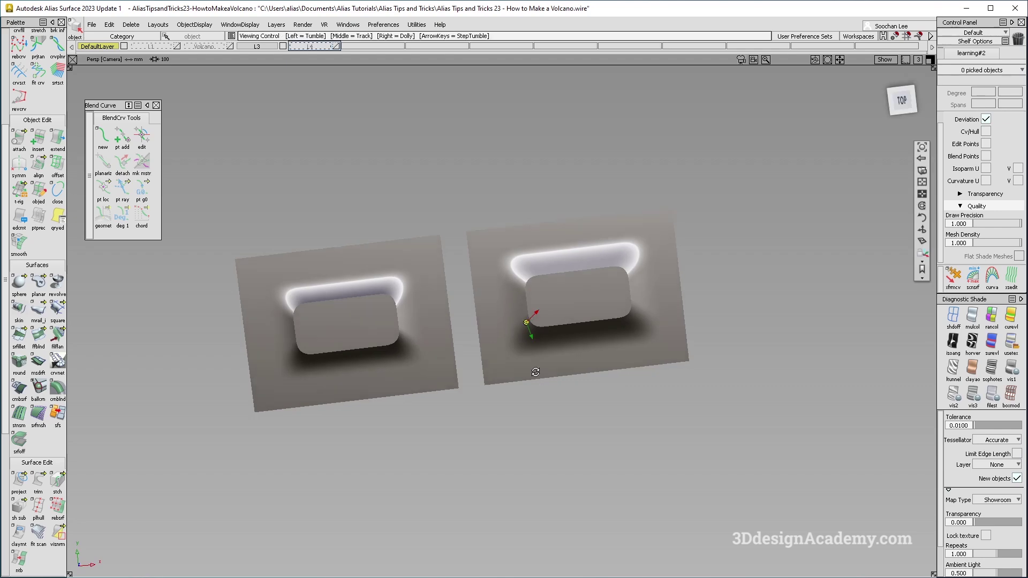
pyautogui.keyDown('alt'); pyautogui.keyDown('shift'); pyautogui.moveTo(535, 378); pyautogui.dragTo(533, 365); pyautogui.keyUp('shift'); pyautogui.keyUp('alt')
pyautogui.keyDown('alt'); pyautogui.keyDown('shift'); pyautogui.moveTo(362, 365); pyautogui.dragTo(312, 379, button='right'); pyautogui.keyUp('shift'); pyautogui.keyUp('alt')
pyautogui.keyDown('alt'); pyautogui.keyDown('shift'); pyautogui.moveTo(312, 379); pyautogui.dragTo(481, 410); pyautogui.keyUp('shift'); pyautogui.keyUp('alt')
# Step: Show the surface lines and examine the patch layout and highlights of both volcanoes close up
pyautogui.moveTo(482, 411)
pyautogui.keyDown('ctrl'); pyautogui.keyDown('shift'); pyautogui.mouseDown(button='right')
pyautogui.moveTo(409, 343)
pyautogui.moveTo(334, 371)
pyautogui.mouseUp(button='right'); pyautogui.keyUp('shift'); pyautogui.keyUp('ctrl')
pyautogui.keyDown('alt'); pyautogui.keyDown('shift'); pyautogui.moveTo(334, 370); pyautogui.dragTo(469, 286); pyautogui.keyUp('shift'); pyautogui.keyUp('alt')
pyautogui.keyDown('alt'); pyautogui.keyDown('shift'); pyautogui.moveTo(470, 286); pyautogui.dragTo(468, 356, button='middle'); pyautogui.keyUp('shift'); pyautogui.keyUp('alt')
pyautogui.keyDown('alt'); pyautogui.keyDown('shift'); pyautogui.moveTo(468, 355); pyautogui.dragTo(619, 300); pyautogui.keyUp('shift'); pyautogui.keyUp('alt')
pyautogui.keyDown('alt'); pyautogui.keyDown('shift'); pyautogui.moveTo(620, 300); pyautogui.dragTo(524, 326, button='middle'); pyautogui.keyUp('shift'); pyautogui.keyUp('alt')
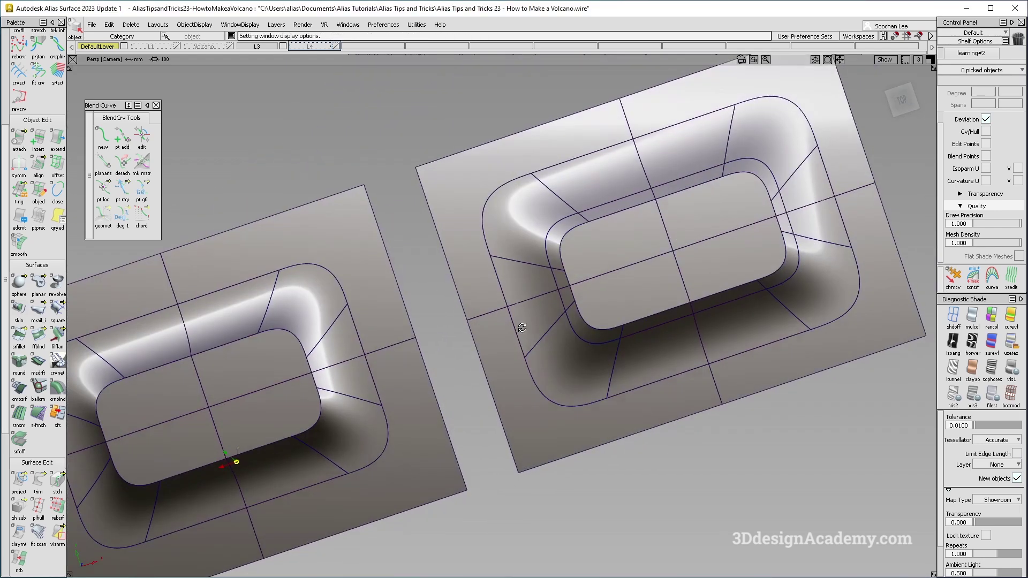
pyautogui.keyDown('alt'); pyautogui.keyDown('shift'); pyautogui.moveTo(636, 383); pyautogui.dragTo(609, 362, button='right'); pyautogui.keyUp('shift'); pyautogui.keyUp('alt')
pyautogui.keyDown('alt'); pyautogui.keyDown('shift'); pyautogui.moveTo(608, 362); pyautogui.dragTo(523, 340); pyautogui.keyUp('shift'); pyautogui.keyUp('alt')
pyautogui.keyDown('ctrl'); pyautogui.keyDown('shift'); pyautogui.moveTo(603, 387); pyautogui.dragTo(542, 319, button='right'); pyautogui.keyUp('shift'); pyautogui.keyUp('ctrl')
pyautogui.moveTo(542, 319)
pyautogui.keyDown('alt'); pyautogui.keyDown('shift'); pyautogui.mouseDown()
pyautogui.moveTo(539, 356)
pyautogui.moveTo(567, 354)
pyautogui.moveTo(525, 373)
pyautogui.moveTo(574, 361)
pyautogui.moveTo(634, 438)
pyautogui.moveTo(605, 429)
pyautogui.mouseUp(); pyautogui.keyUp('shift'); pyautogui.keyUp('alt')
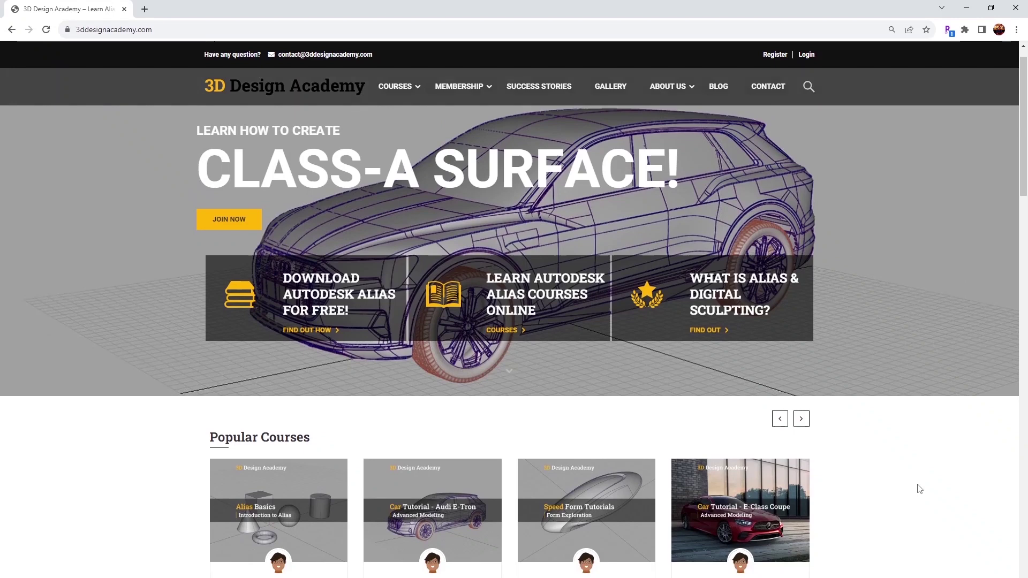
# Step: In the browser, look through the 3D Design Academy popular courses and the Lamborghini Aventador course's curriculum
pyautogui.scroll(-5, 920, 488)
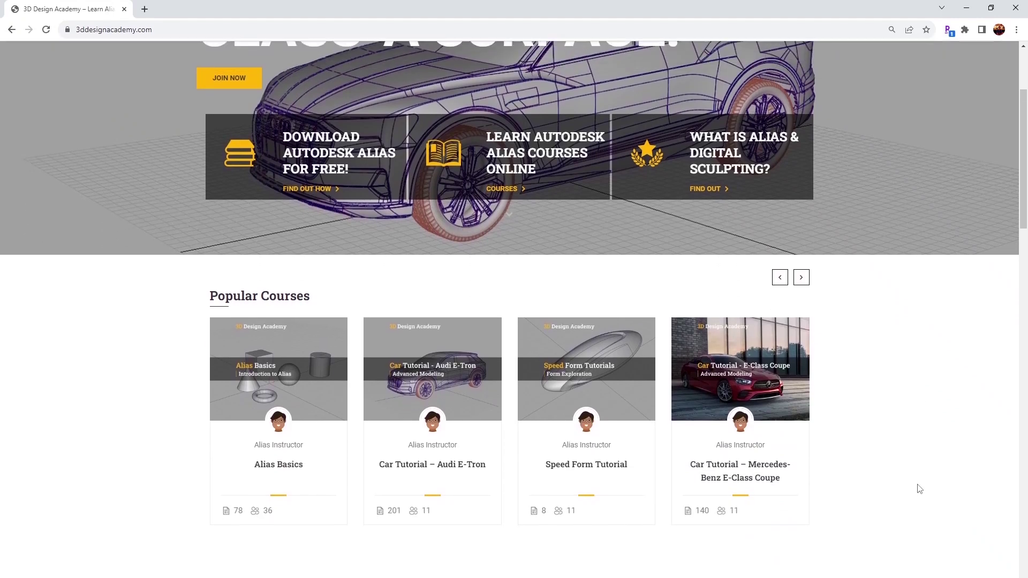
pyautogui.scroll(-3, 920, 489)
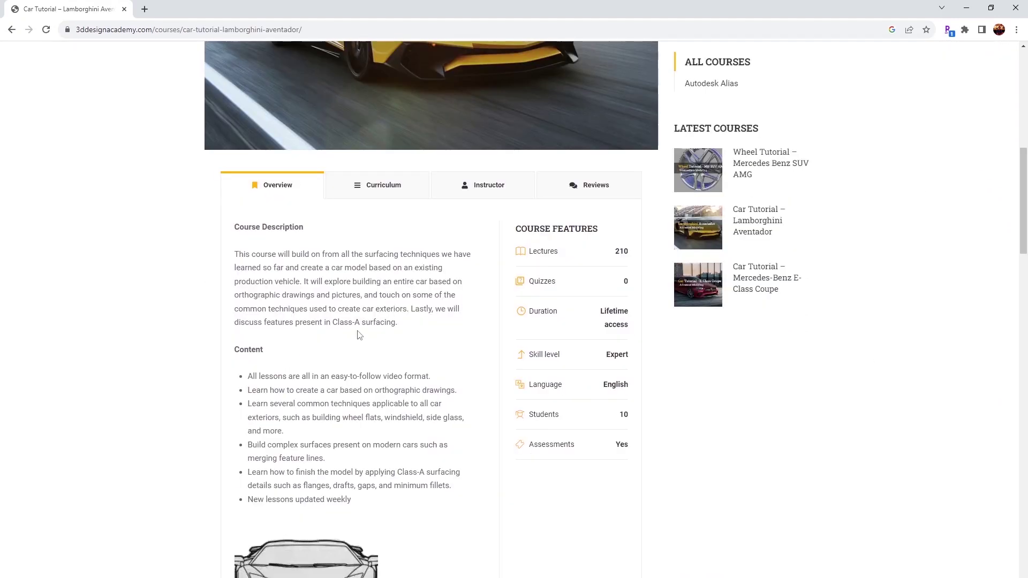
pyautogui.click(367, 195)
pyautogui.scroll(-10, 368, 272)
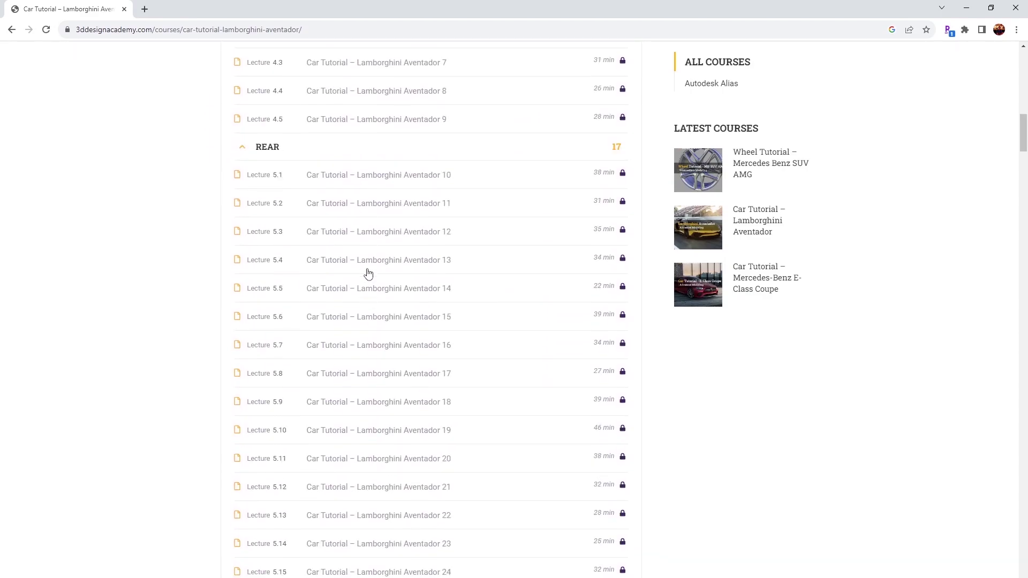
pyautogui.scroll(-1, 368, 274)
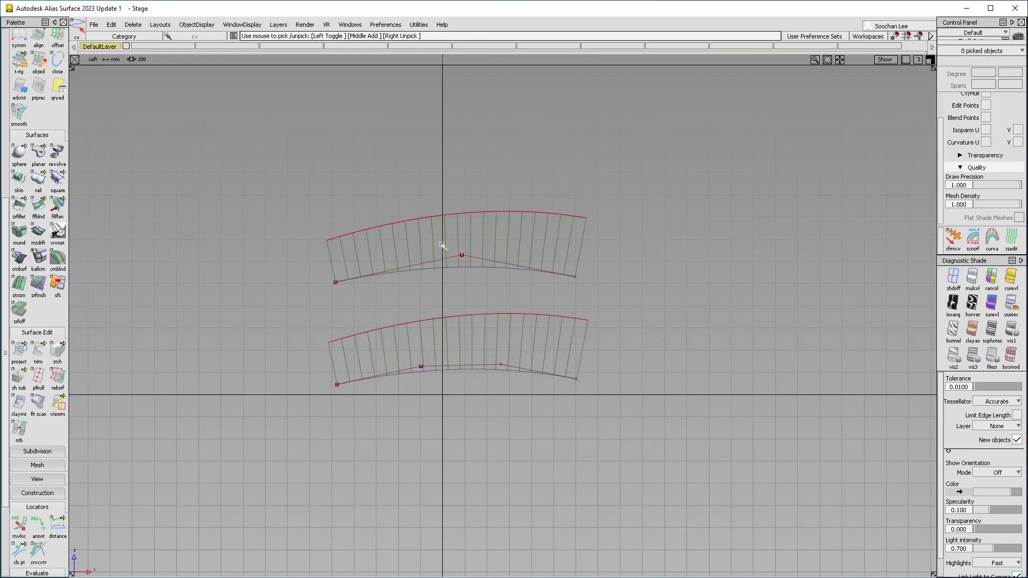
pyautogui.keyDown('ctrl'); pyautogui.keyDown('shift'); pyautogui.moveTo(503, 324); pyautogui.dragTo(492, 296, button='middle'); pyautogui.keyUp('shift'); pyautogui.keyUp('ctrl')
pyautogui.moveTo(491, 296); pyautogui.dragTo(492, 296, button='right')
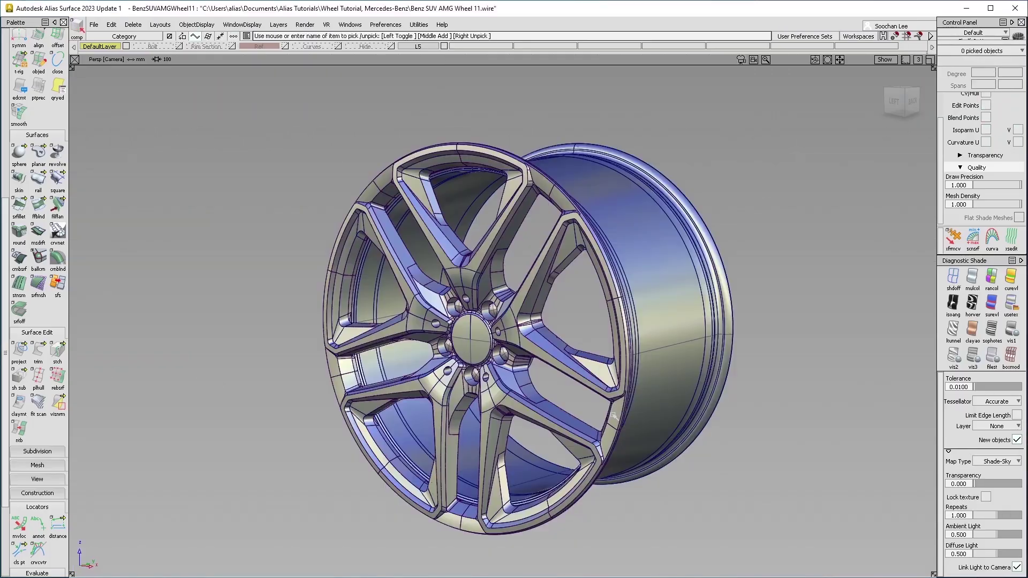
pyautogui.keyDown('alt'); pyautogui.keyDown('shift'); pyautogui.moveTo(609, 408); pyautogui.dragTo(497, 385); pyautogui.keyUp('shift'); pyautogui.keyUp('alt')
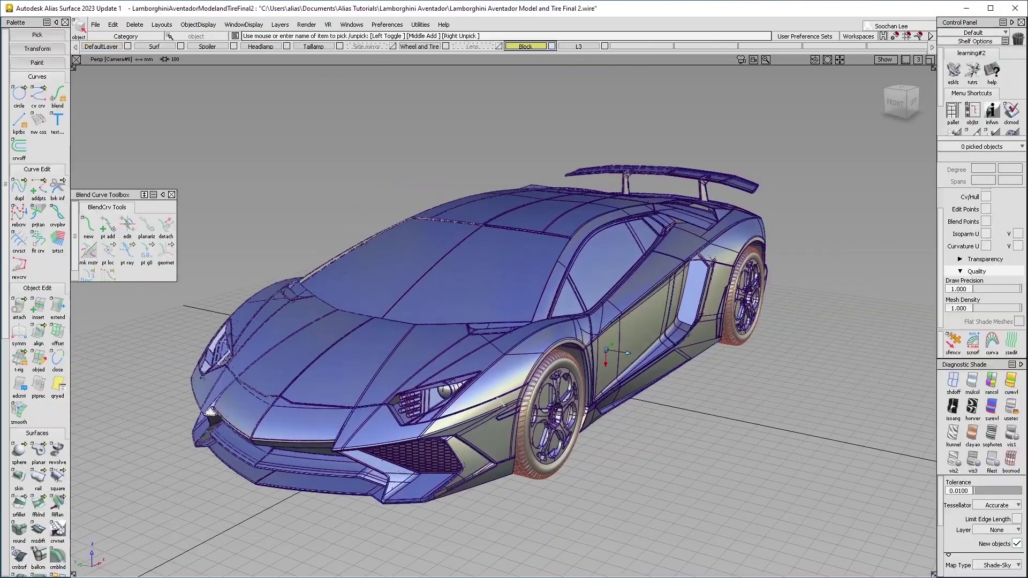
pyautogui.keyDown('alt'); pyautogui.keyDown('shift'); pyautogui.moveTo(690, 393); pyautogui.dragTo(627, 391); pyautogui.keyUp('shift'); pyautogui.keyUp('alt')
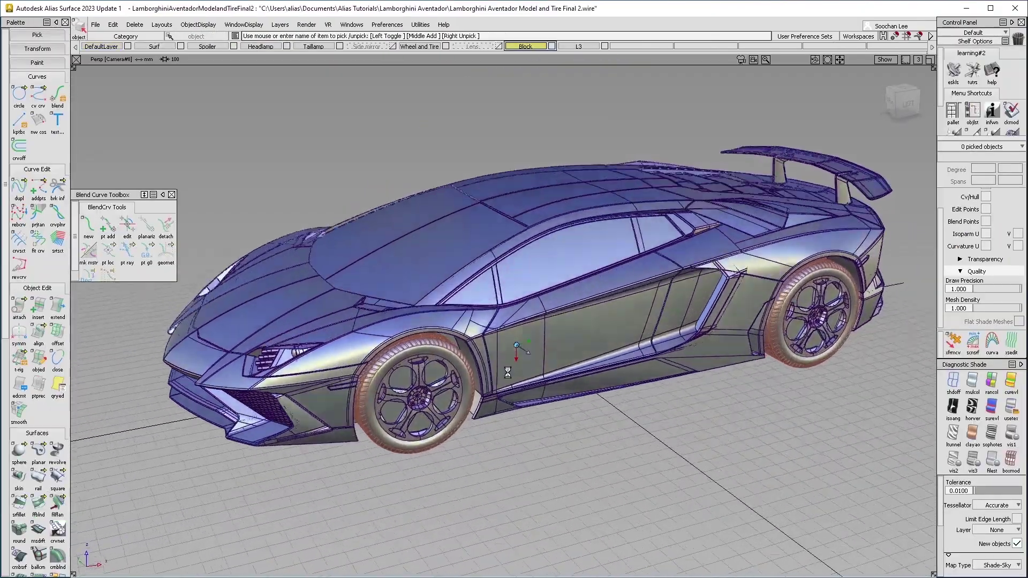